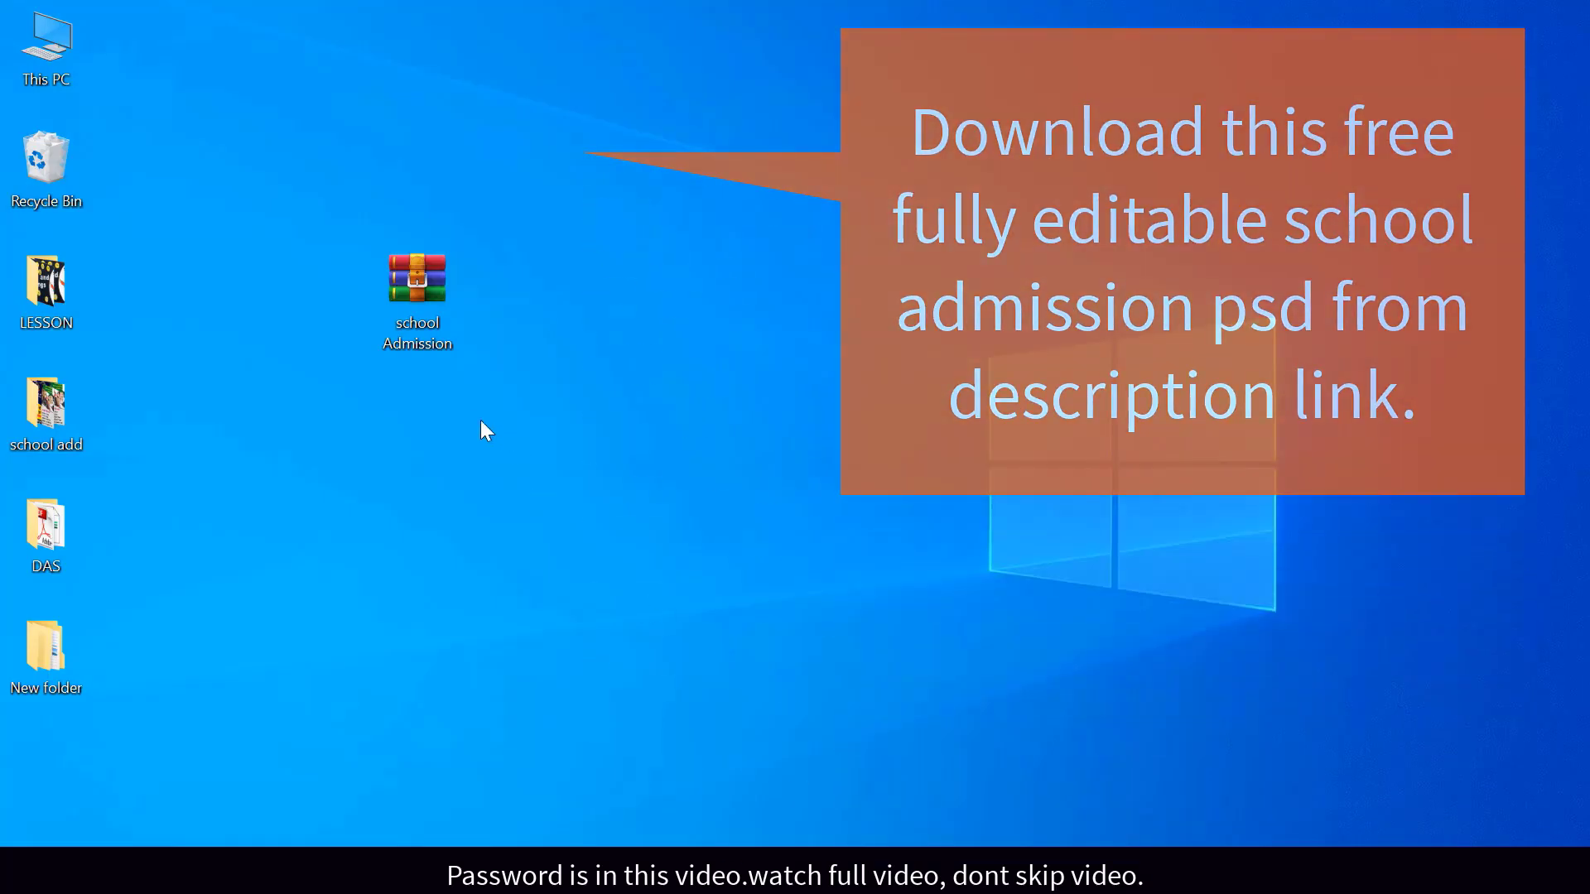
# Step: Extract the password-protected archive to a 'school Admission' folder, entering its password
pyautogui.rightClick(417, 283)
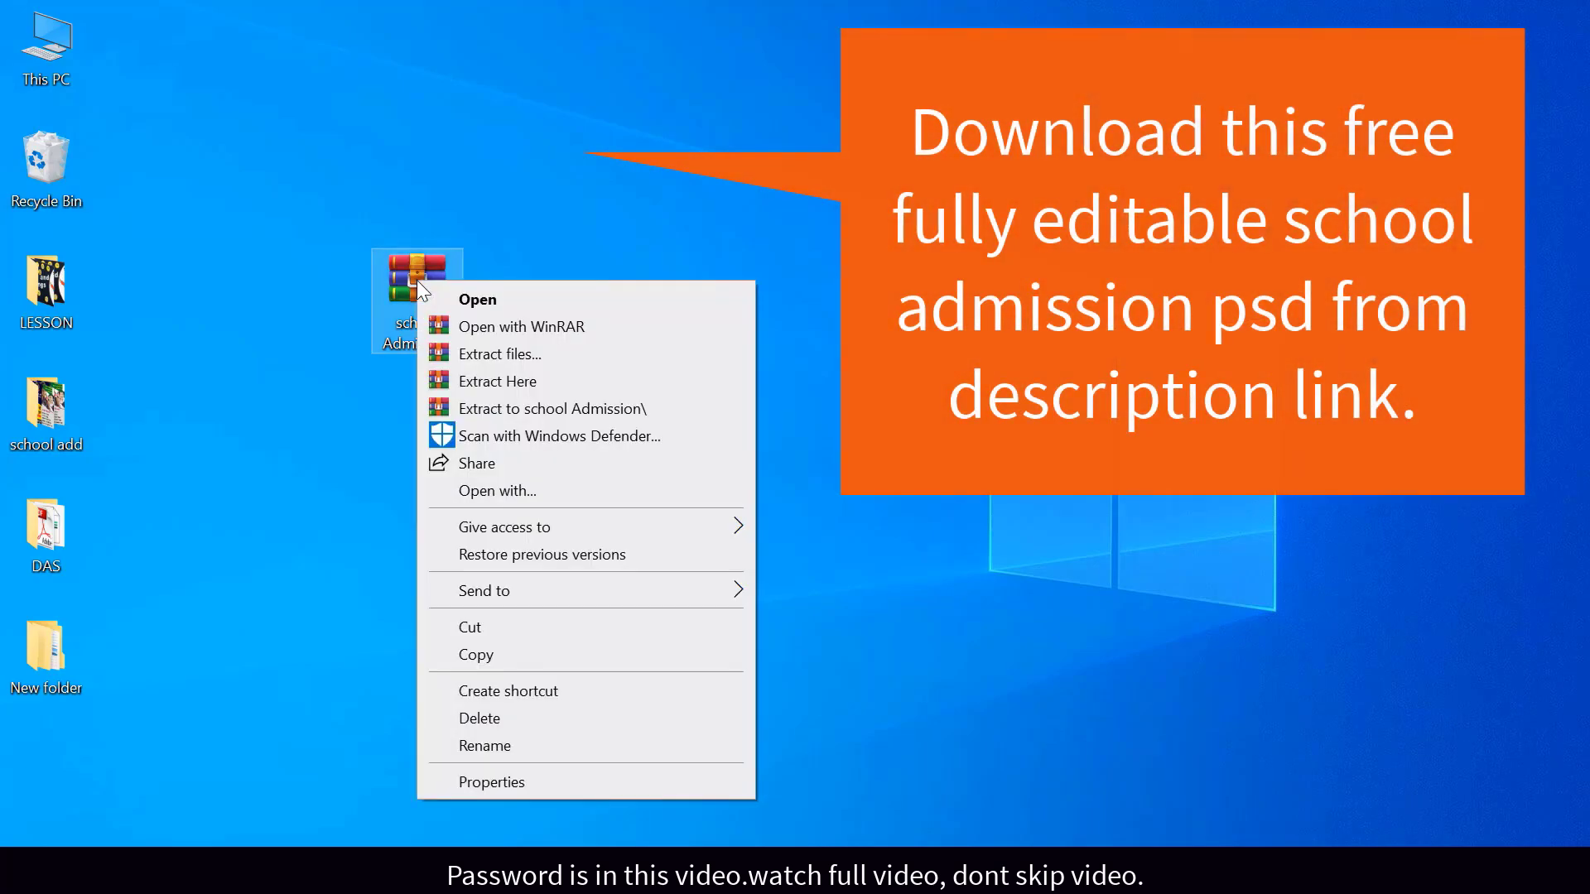
pyautogui.click(513, 409)
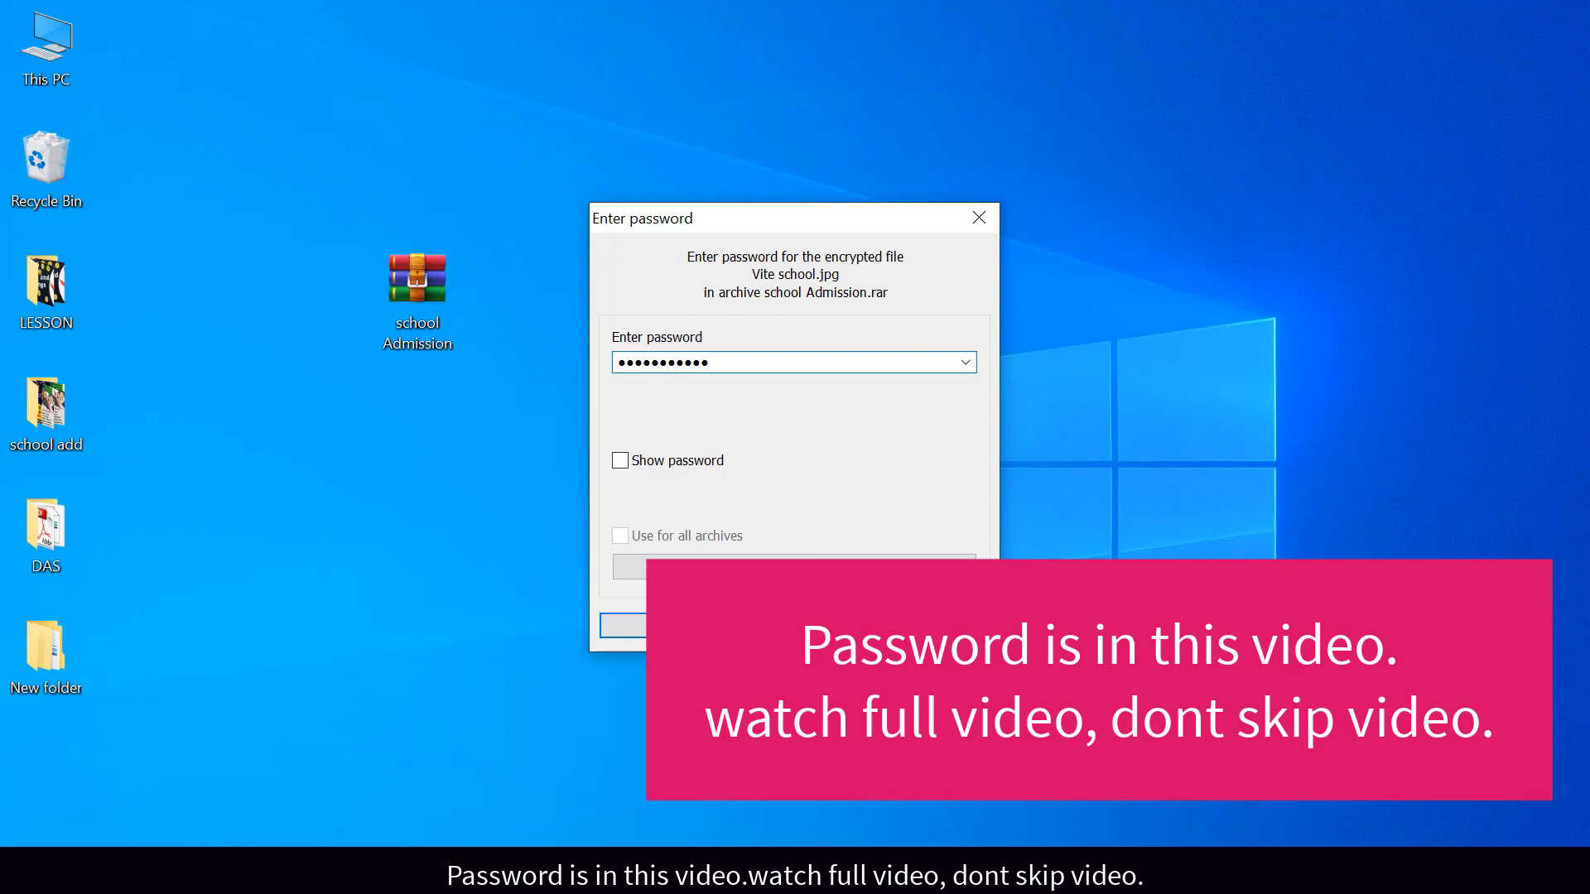
pyautogui.press('Return')
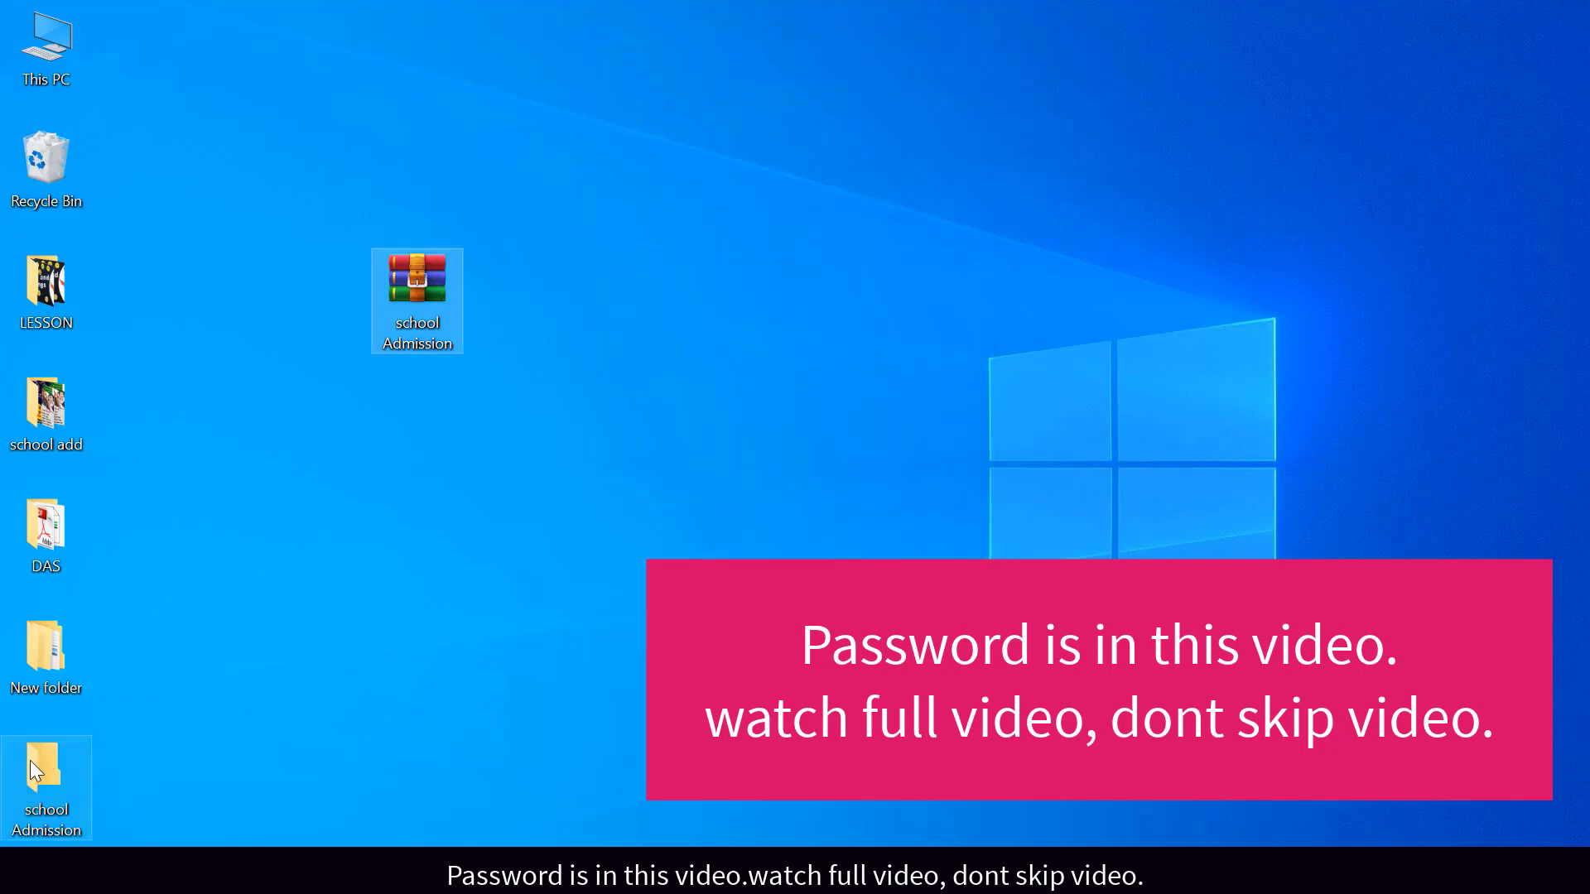
# Step: Open the extracted school Admission folder and display its files as tiles
pyautogui.moveTo(46, 779); pyautogui.dragTo(501, 329)
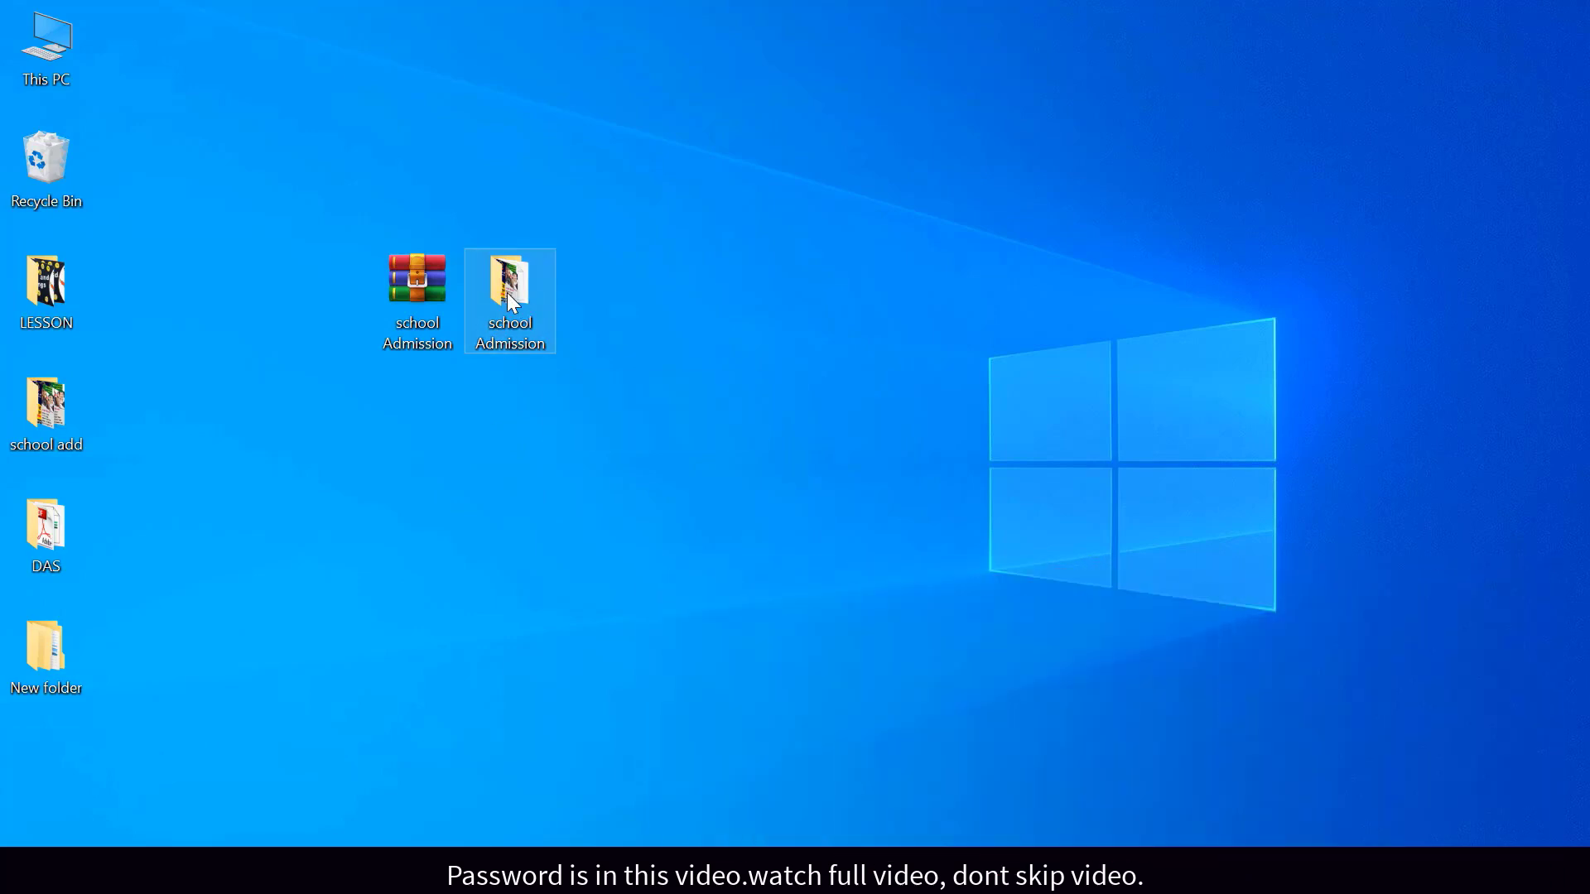
pyautogui.doubleClick(511, 303)
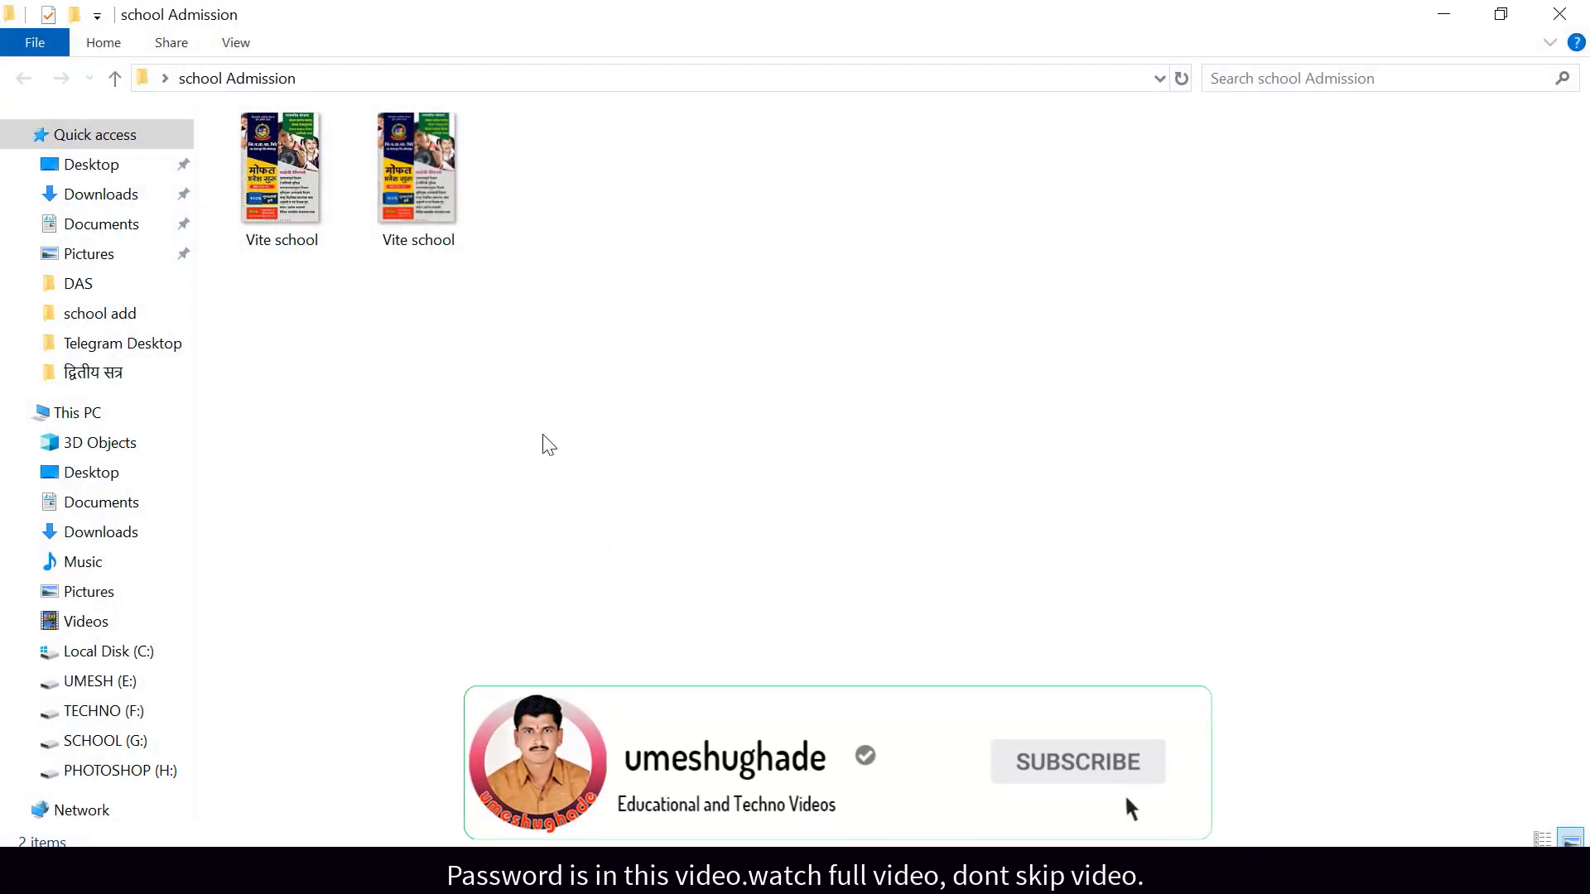
pyautogui.rightClick(594, 241)
pyautogui.moveTo(695, 260)
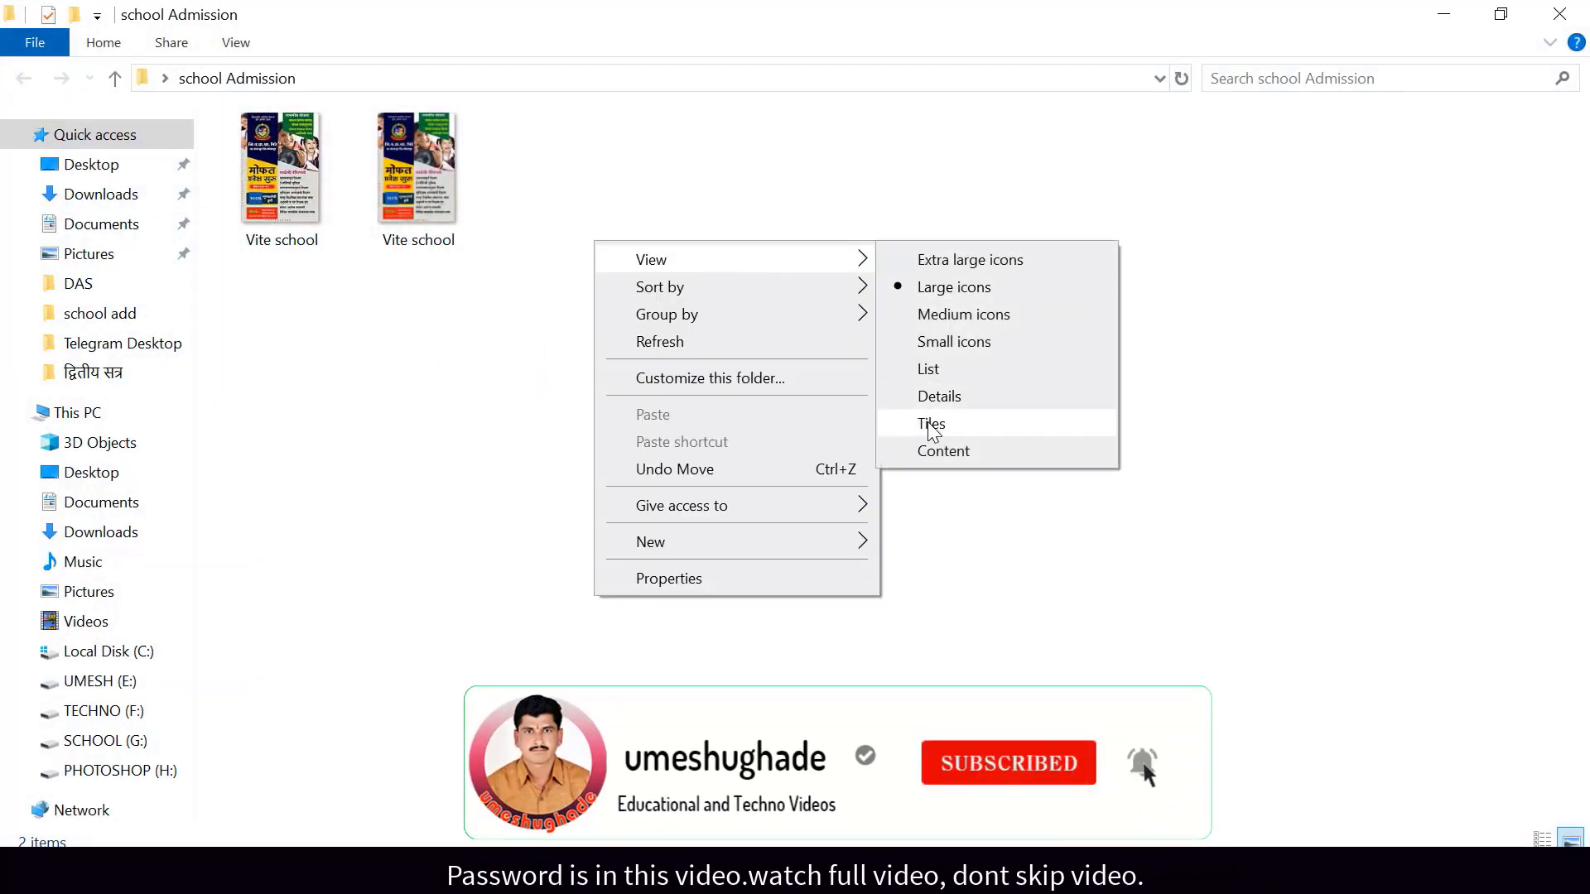
pyautogui.click(930, 423)
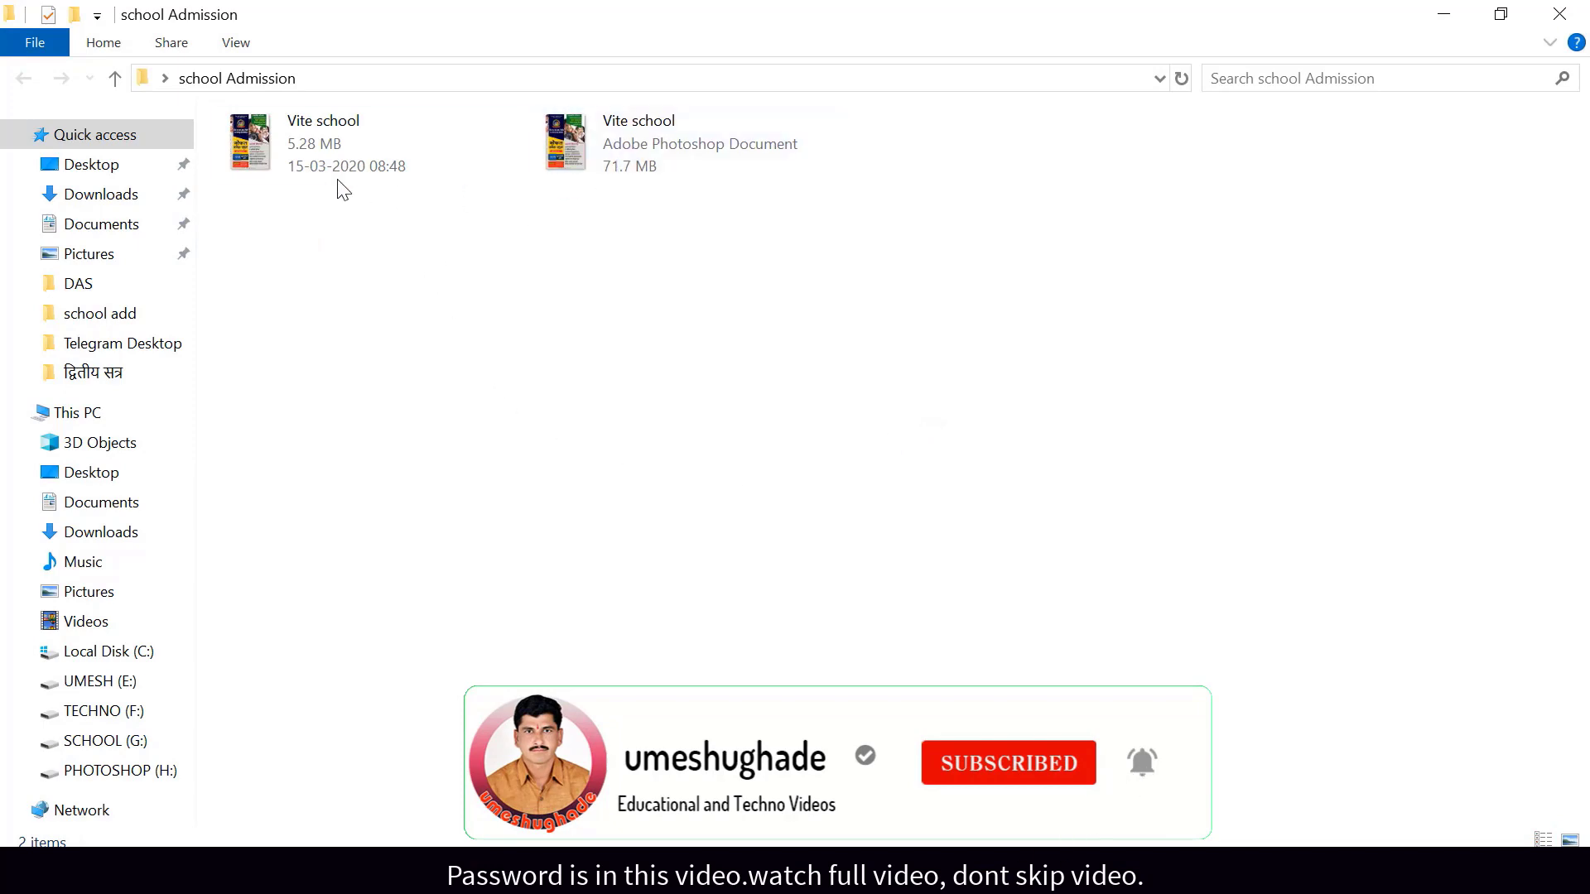
# Step: Preview Vite school.jpg in Photos, then minimize the viewer
pyautogui.click(323, 147)
pyautogui.doubleClick(322, 146)
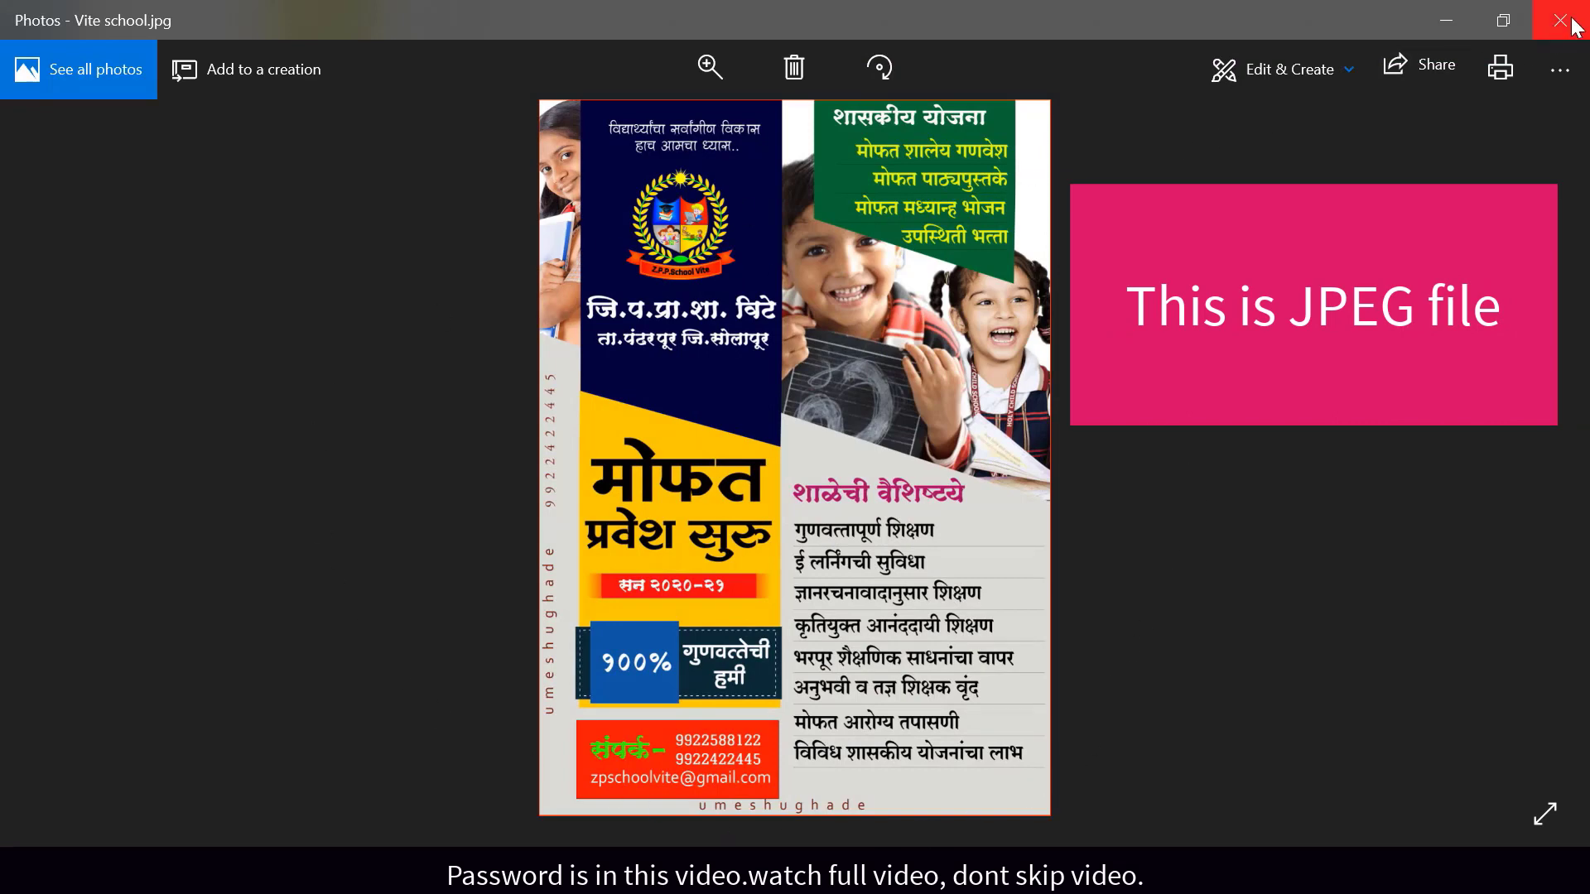
pyautogui.click(1447, 22)
# Step: Open the Vite school PSD with Adobe Photoshop from its context menu
pyautogui.click(611, 139)
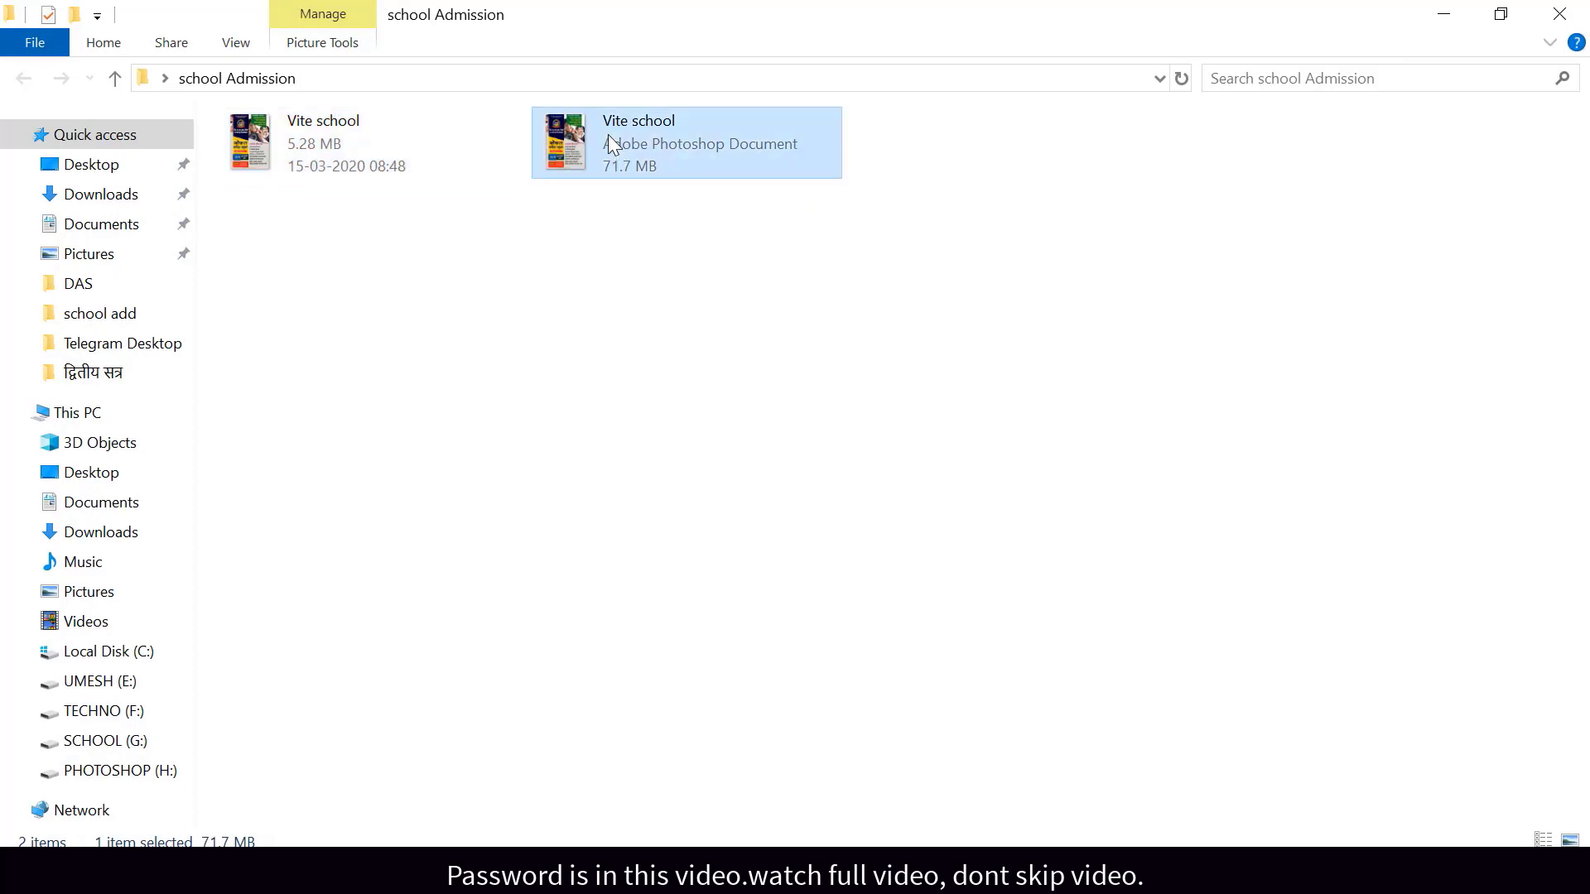
pyautogui.rightClick(608, 134)
pyautogui.moveTo(684, 318)
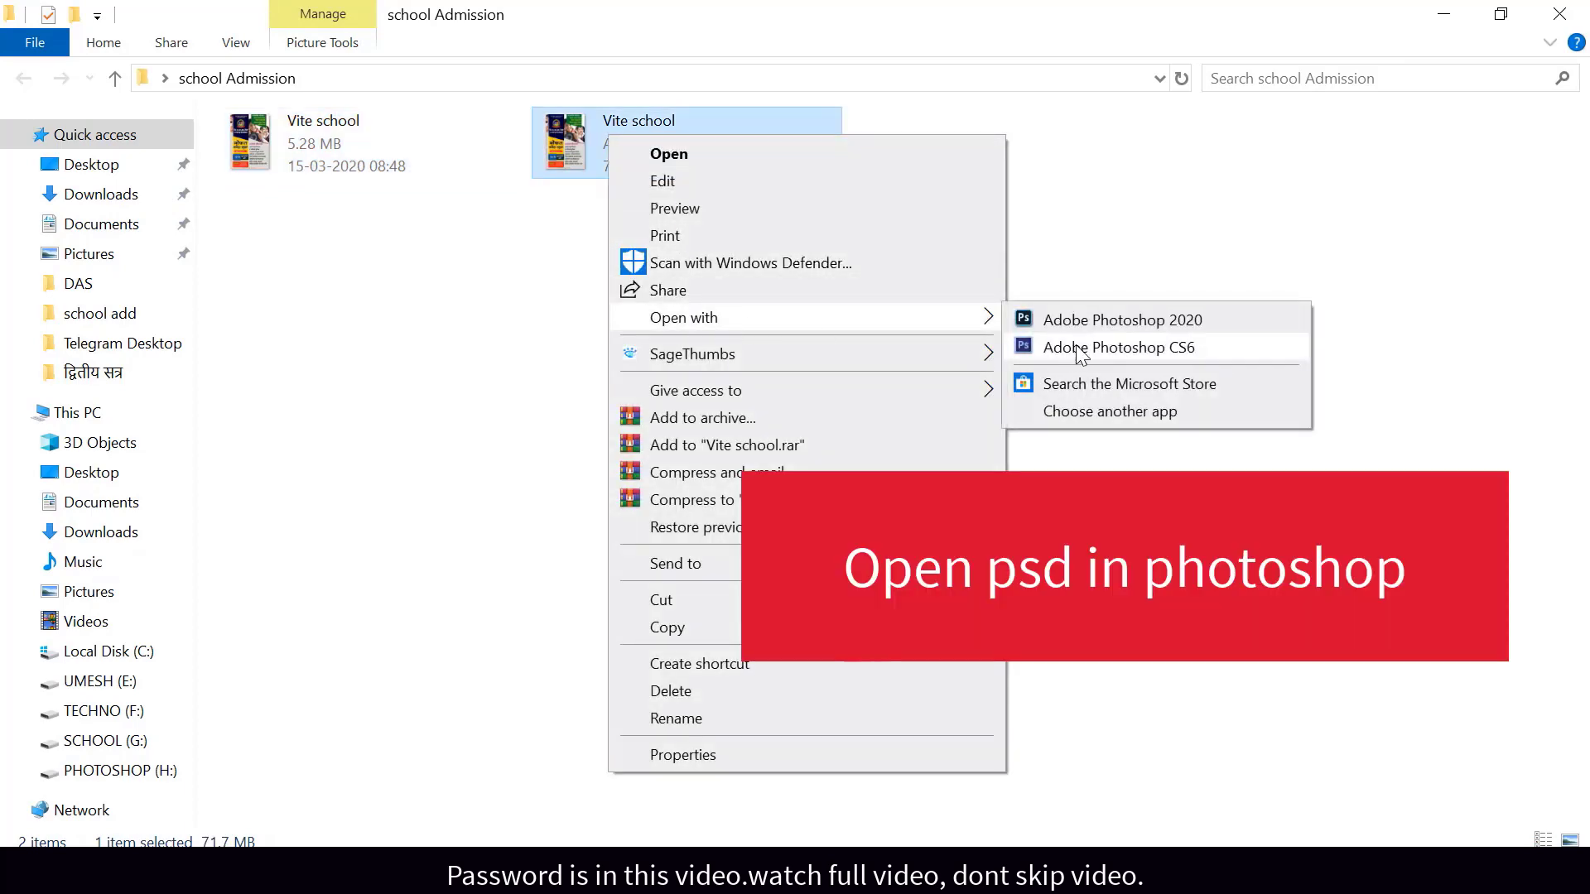
pyautogui.click(1097, 319)
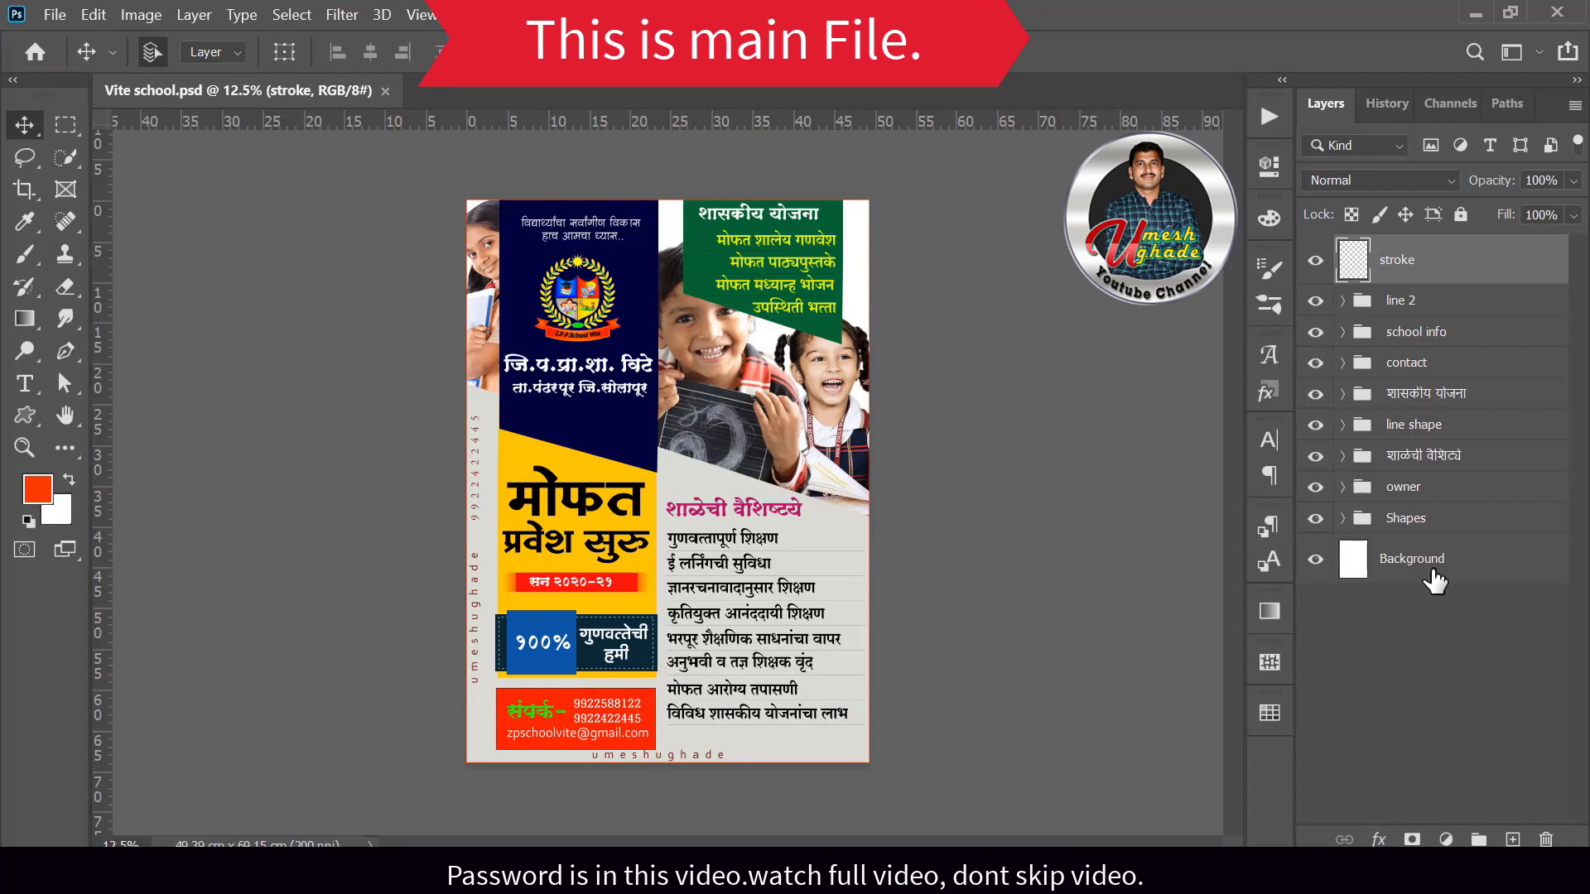
# Step: Select the Background layer, then expand the school info group in the Layers panel
pyautogui.click(1428, 571)
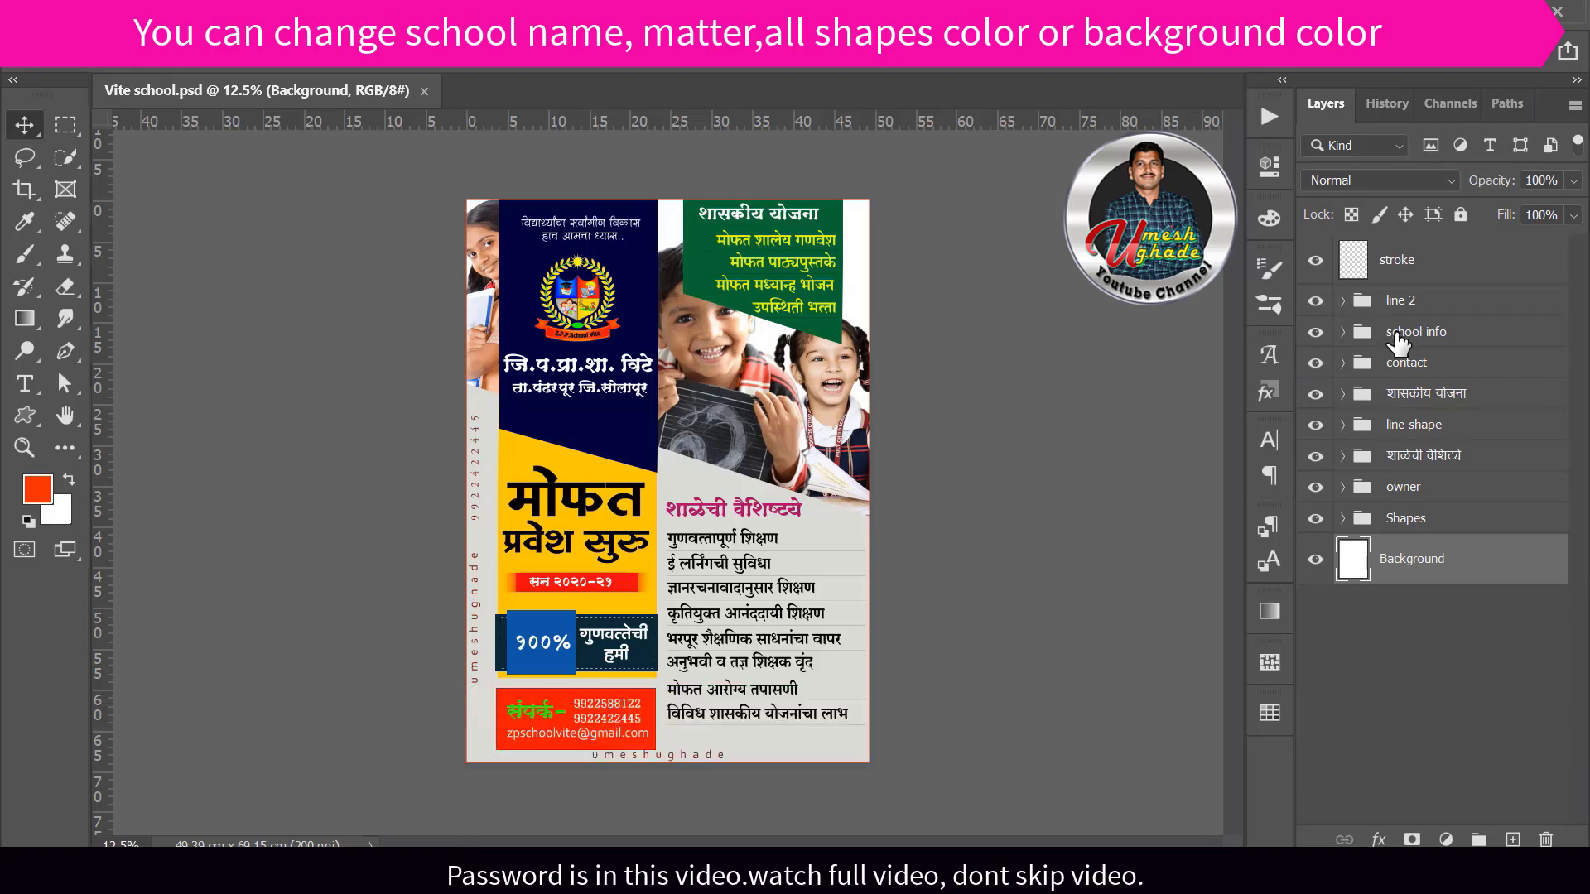
pyautogui.click(1343, 332)
pyautogui.click(1408, 332)
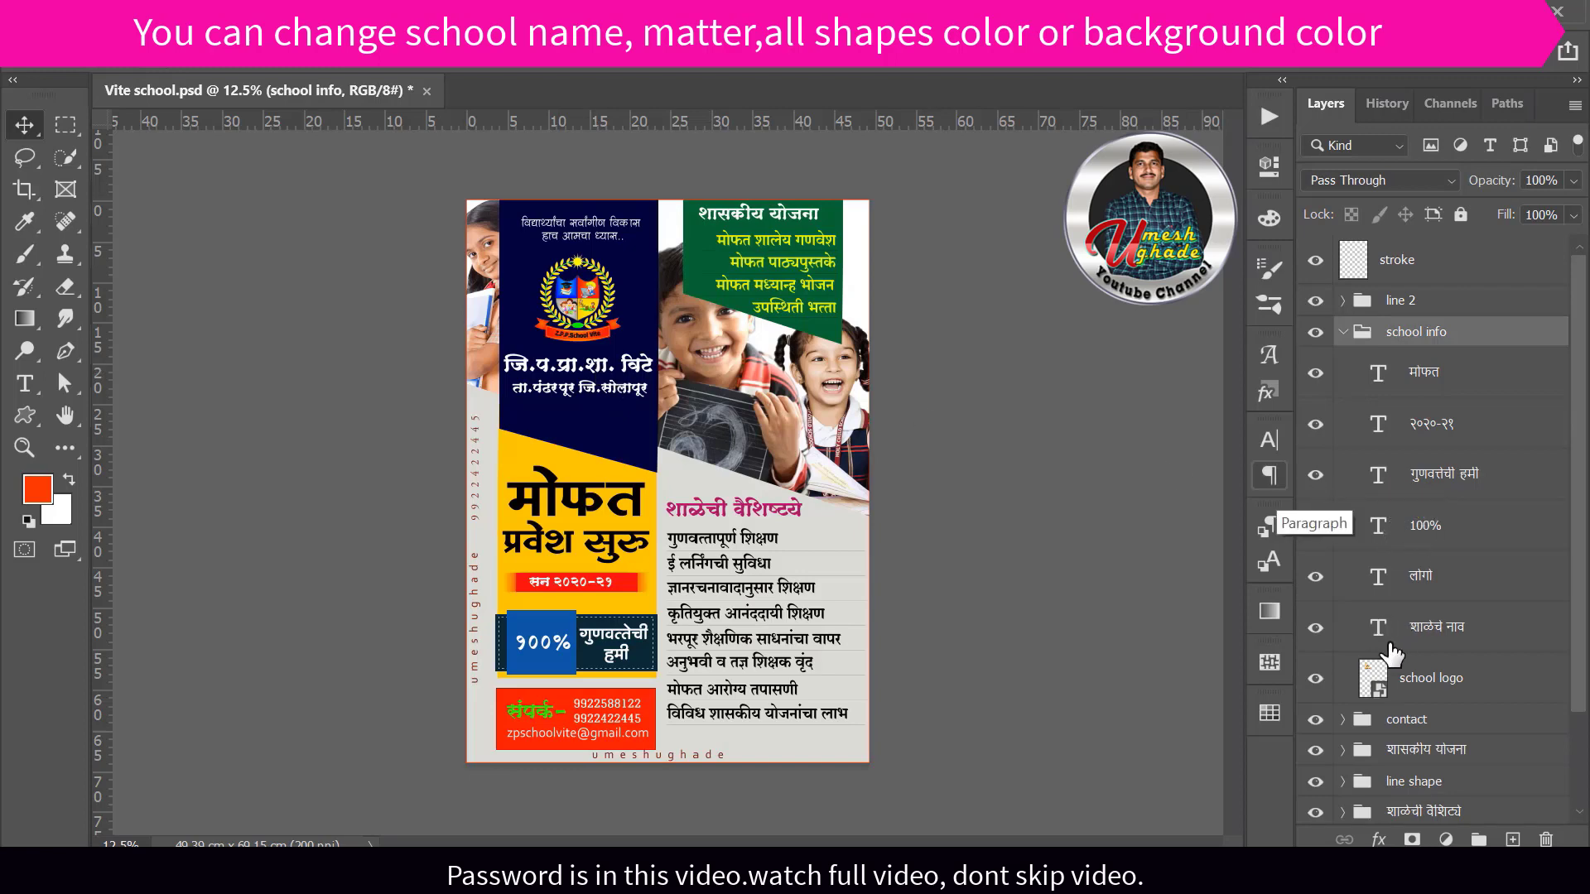
pyautogui.click(1316, 629)
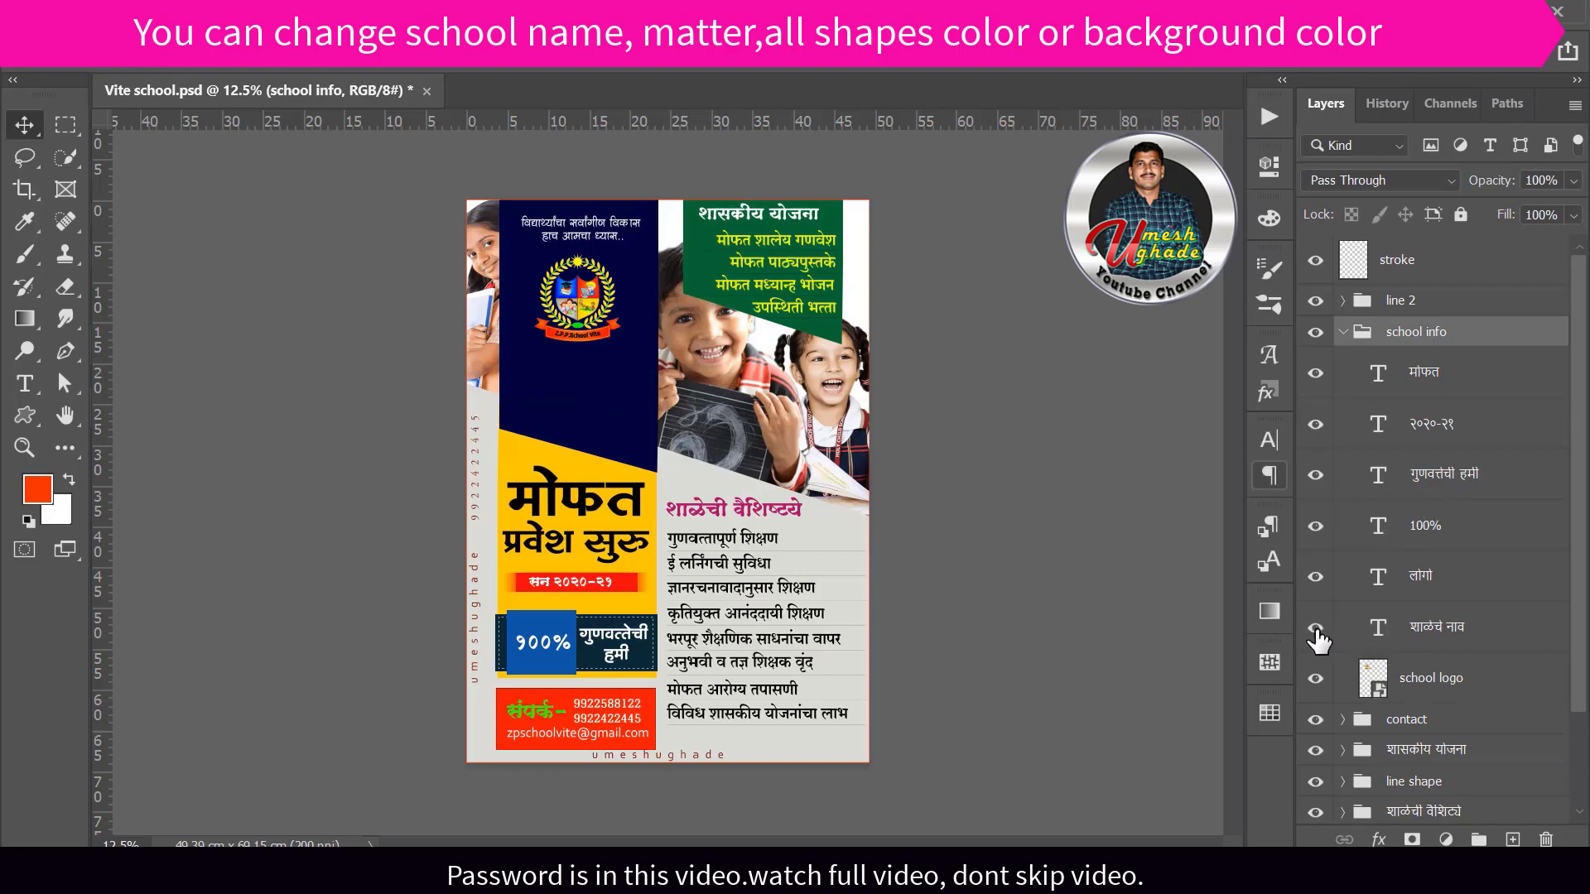
pyautogui.click(1316, 629)
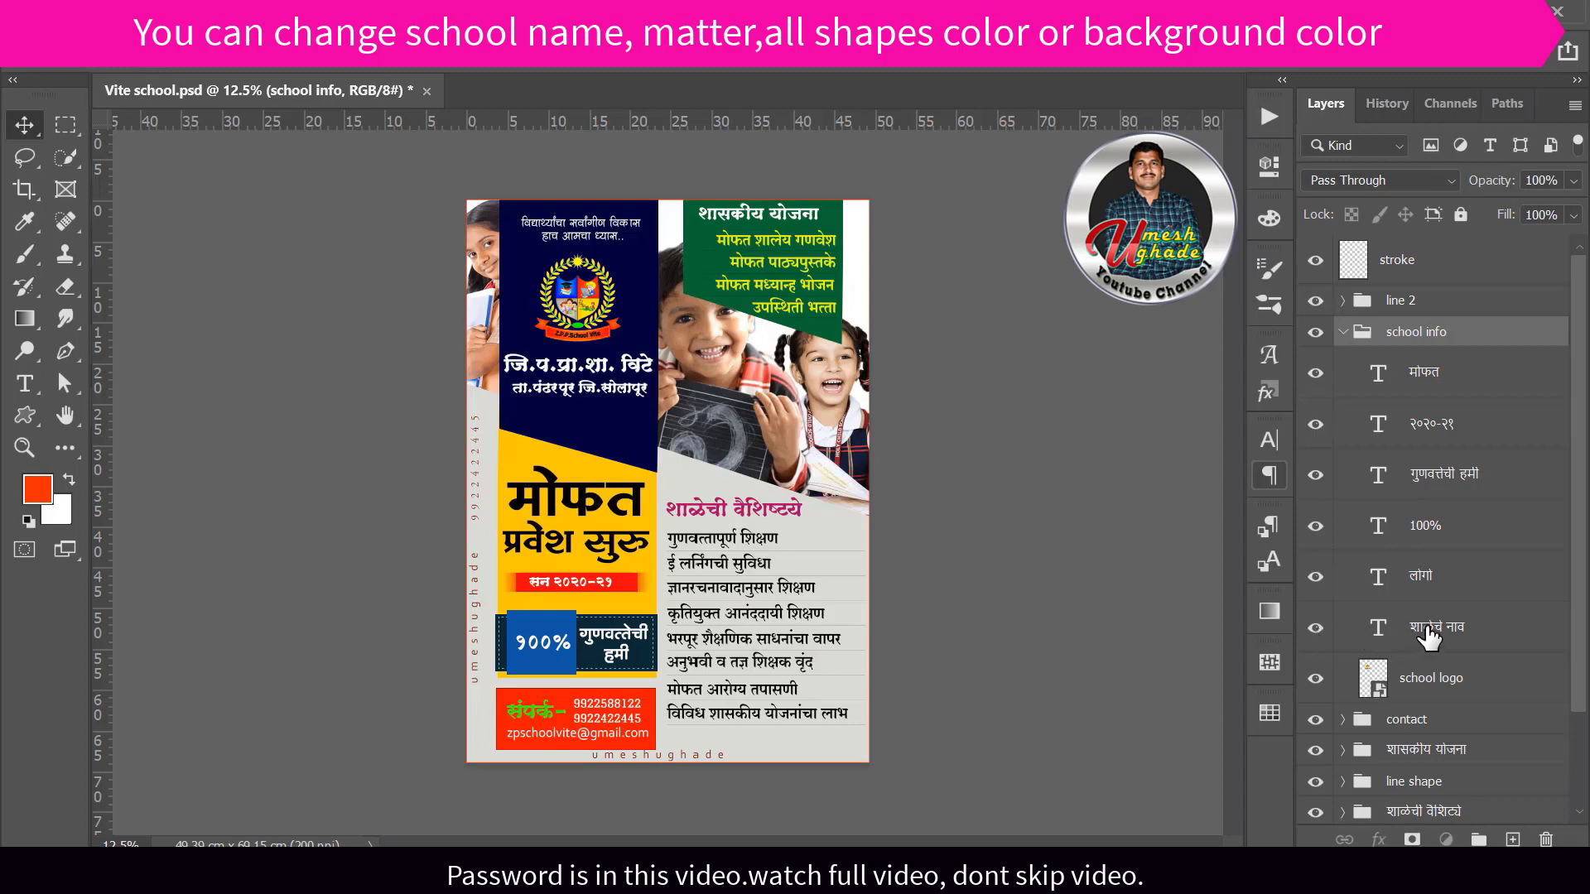
pyautogui.click(1428, 636)
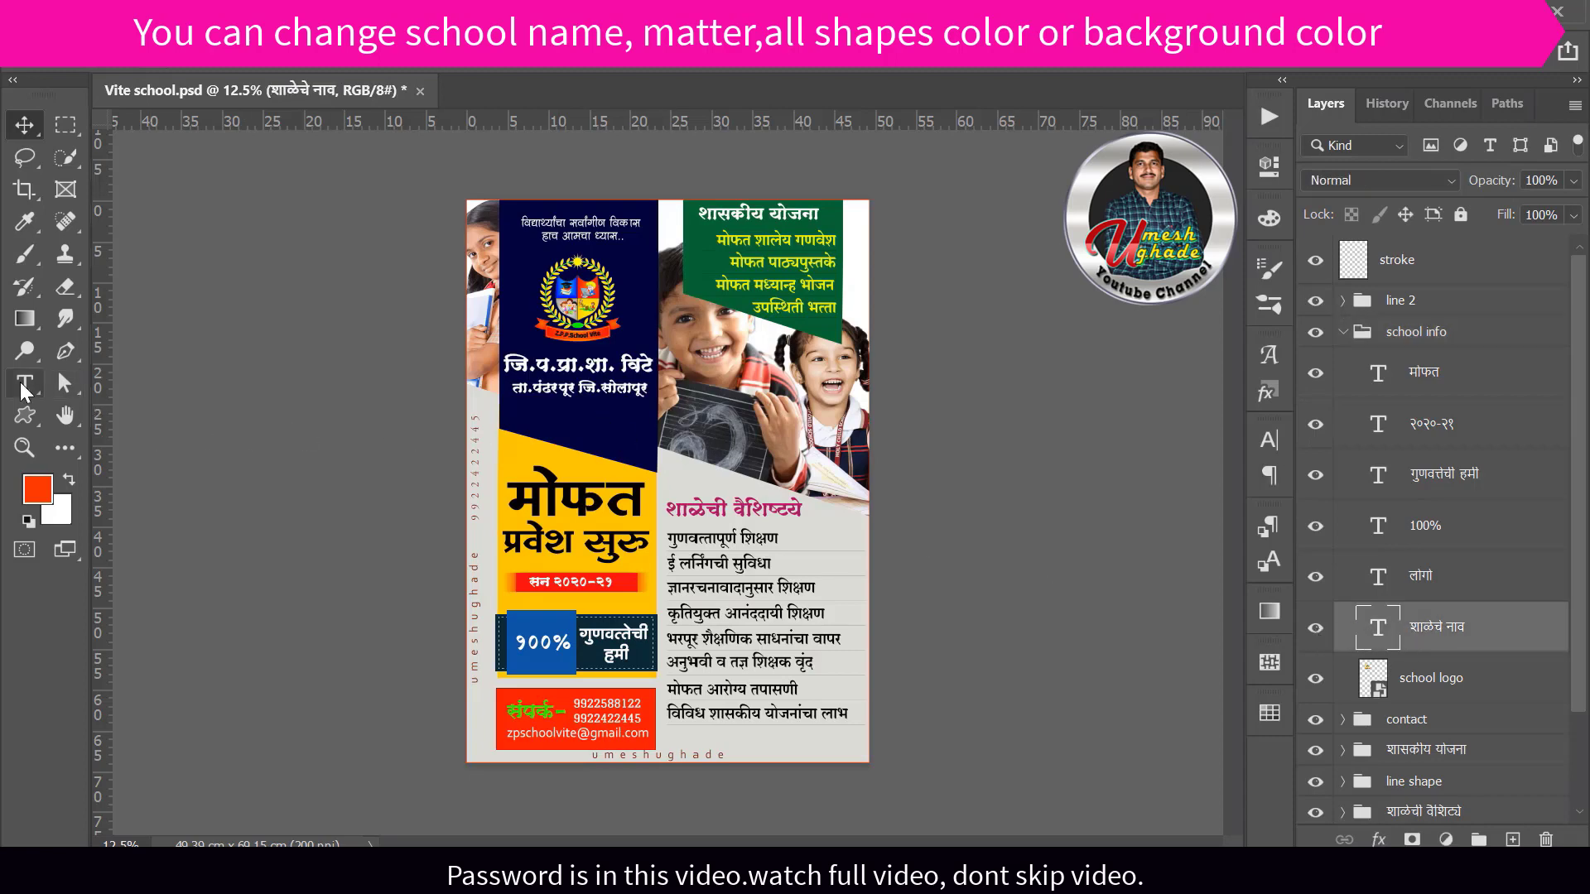
pyautogui.click(25, 383)
pyautogui.click(557, 366)
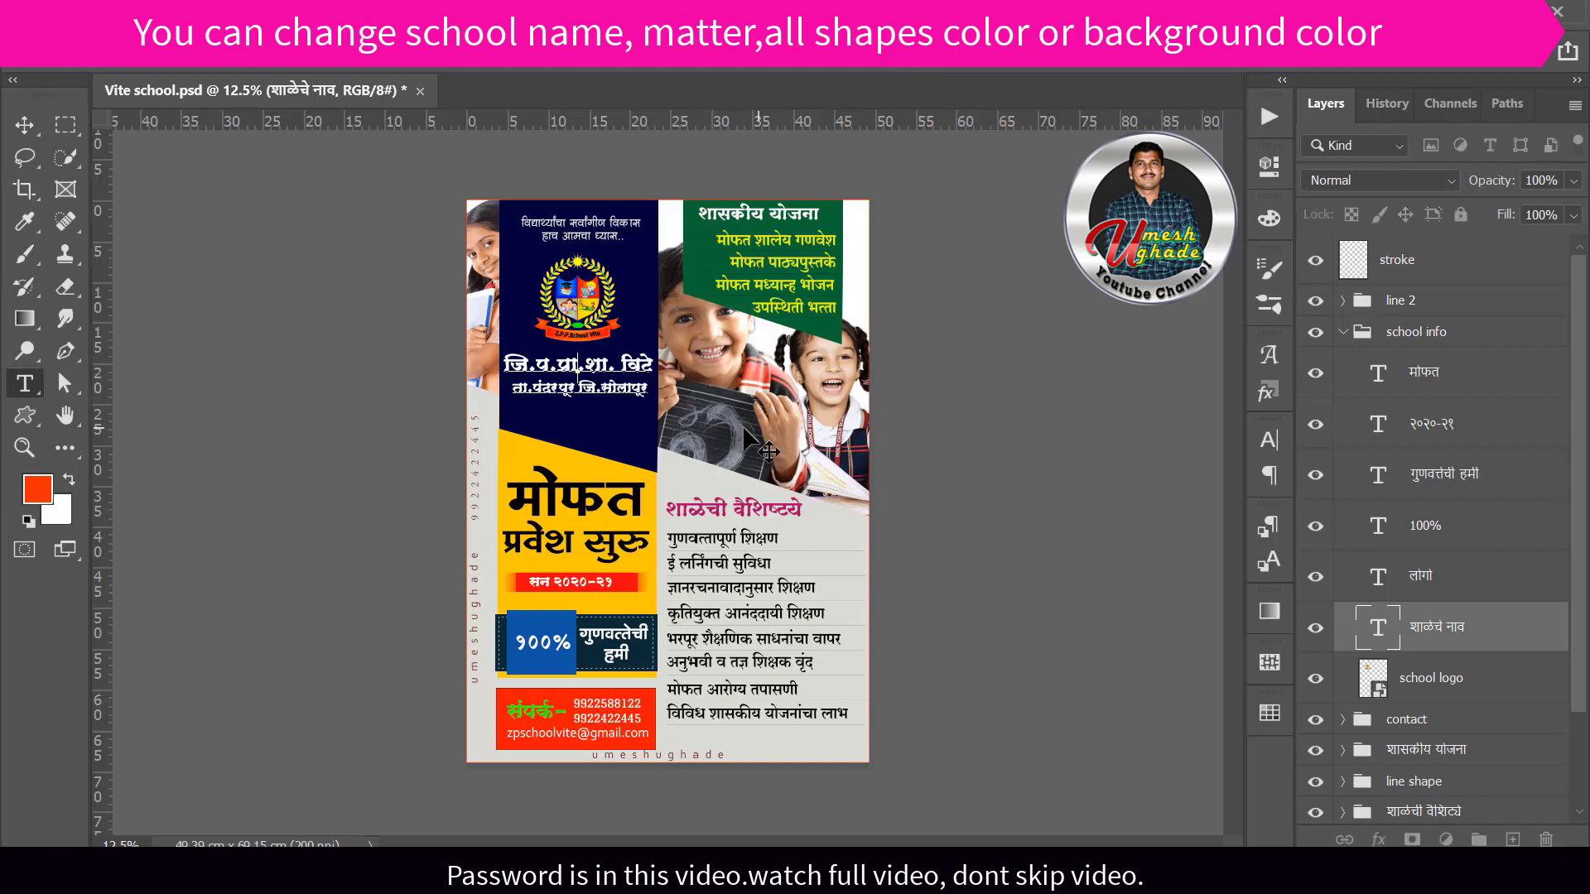
pyautogui.click(584, 371)
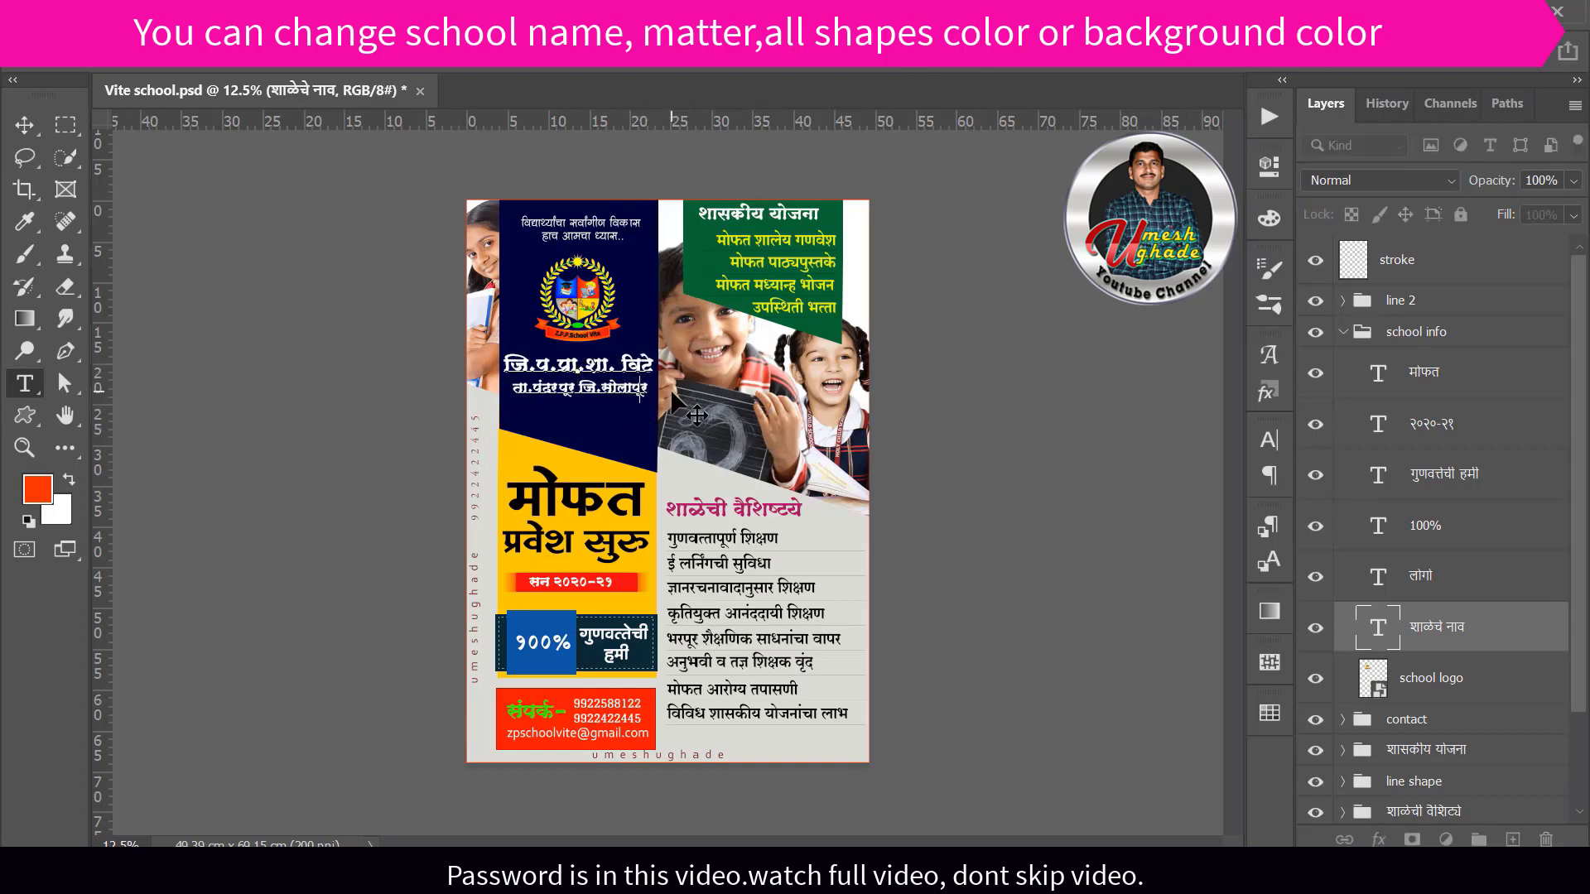
pyautogui.press('BackSpace')
pyautogui.press('BackSpace')
pyautogui.press('BackSpace')
pyautogui.press('BackSpace')
pyautogui.press('BackSpace')
pyautogui.press('BackSpace')
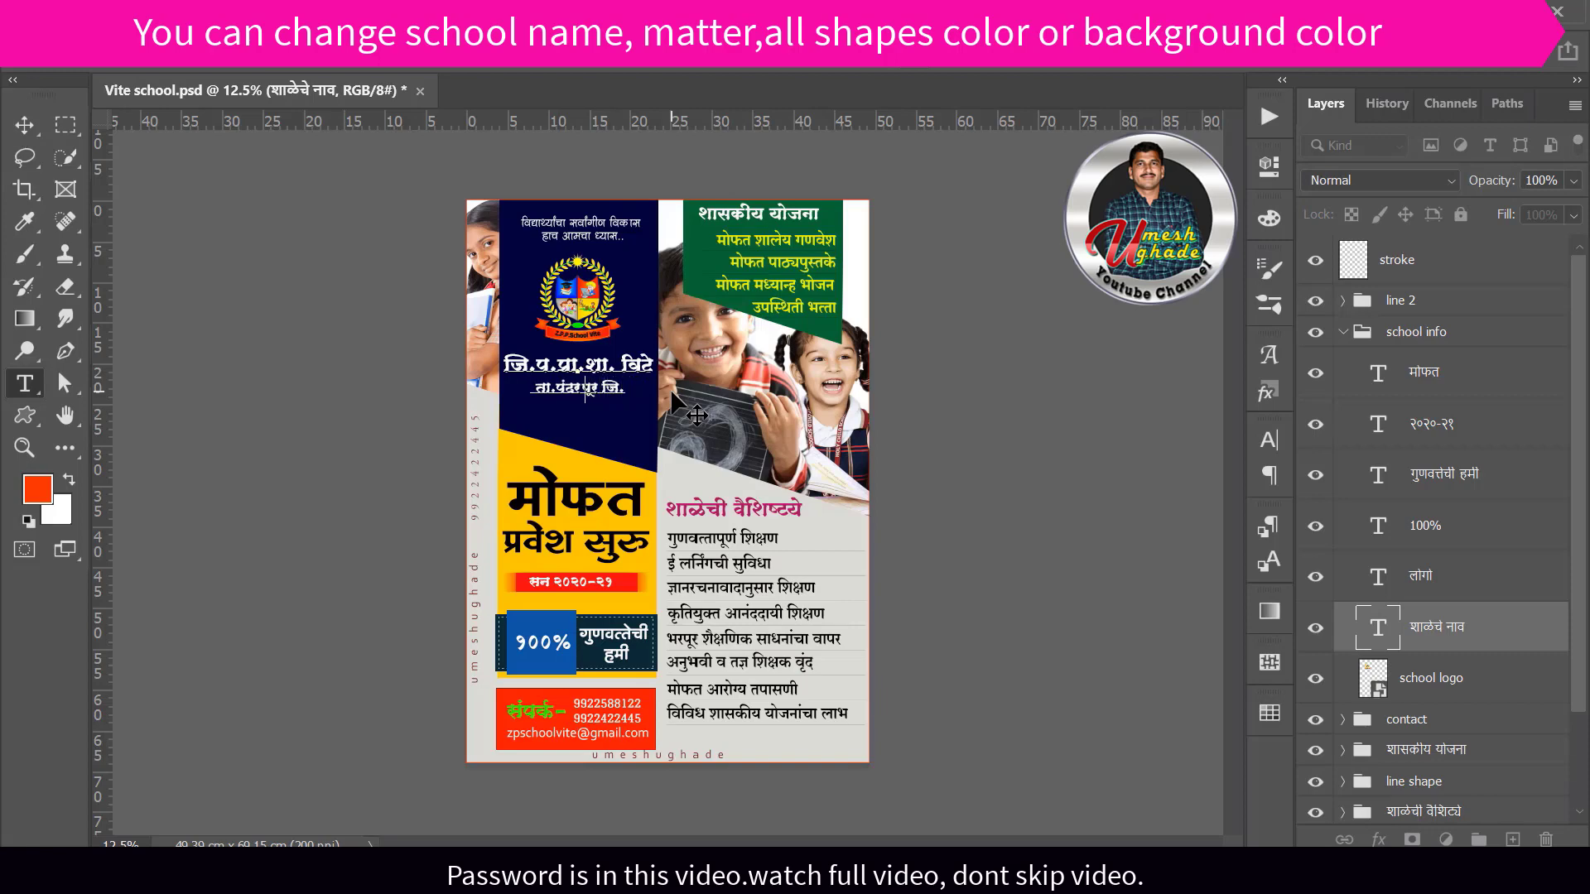
pyautogui.press('BackSpace')
pyautogui.write('त')
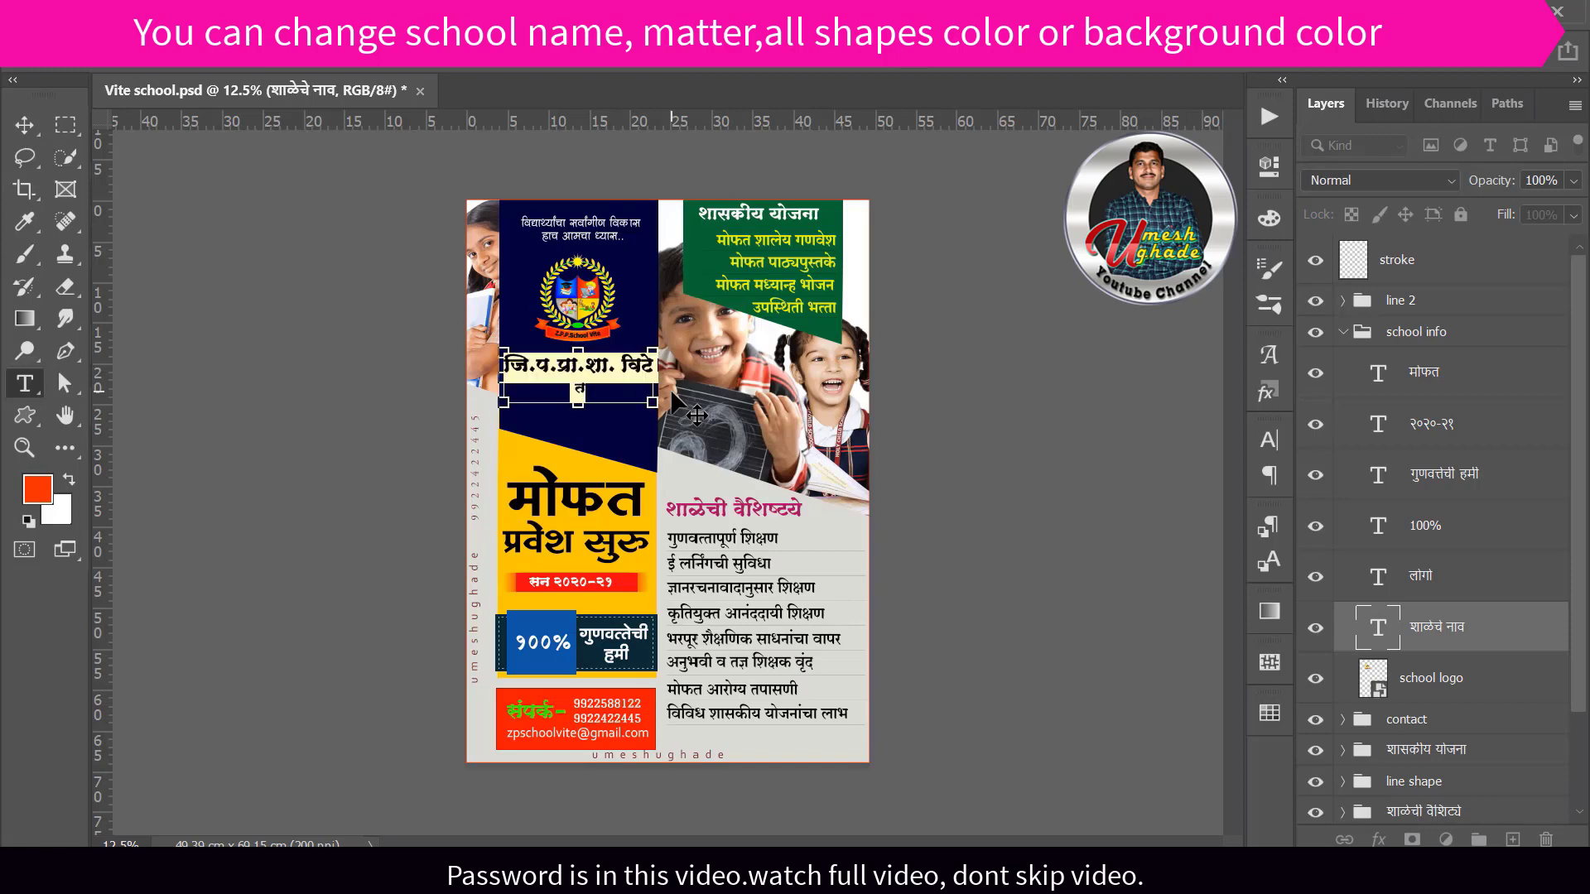
pyautogui.press('BackSpace')
pyautogui.hotkey('ctrl', 'a')
pyautogui.press('BackSpace')
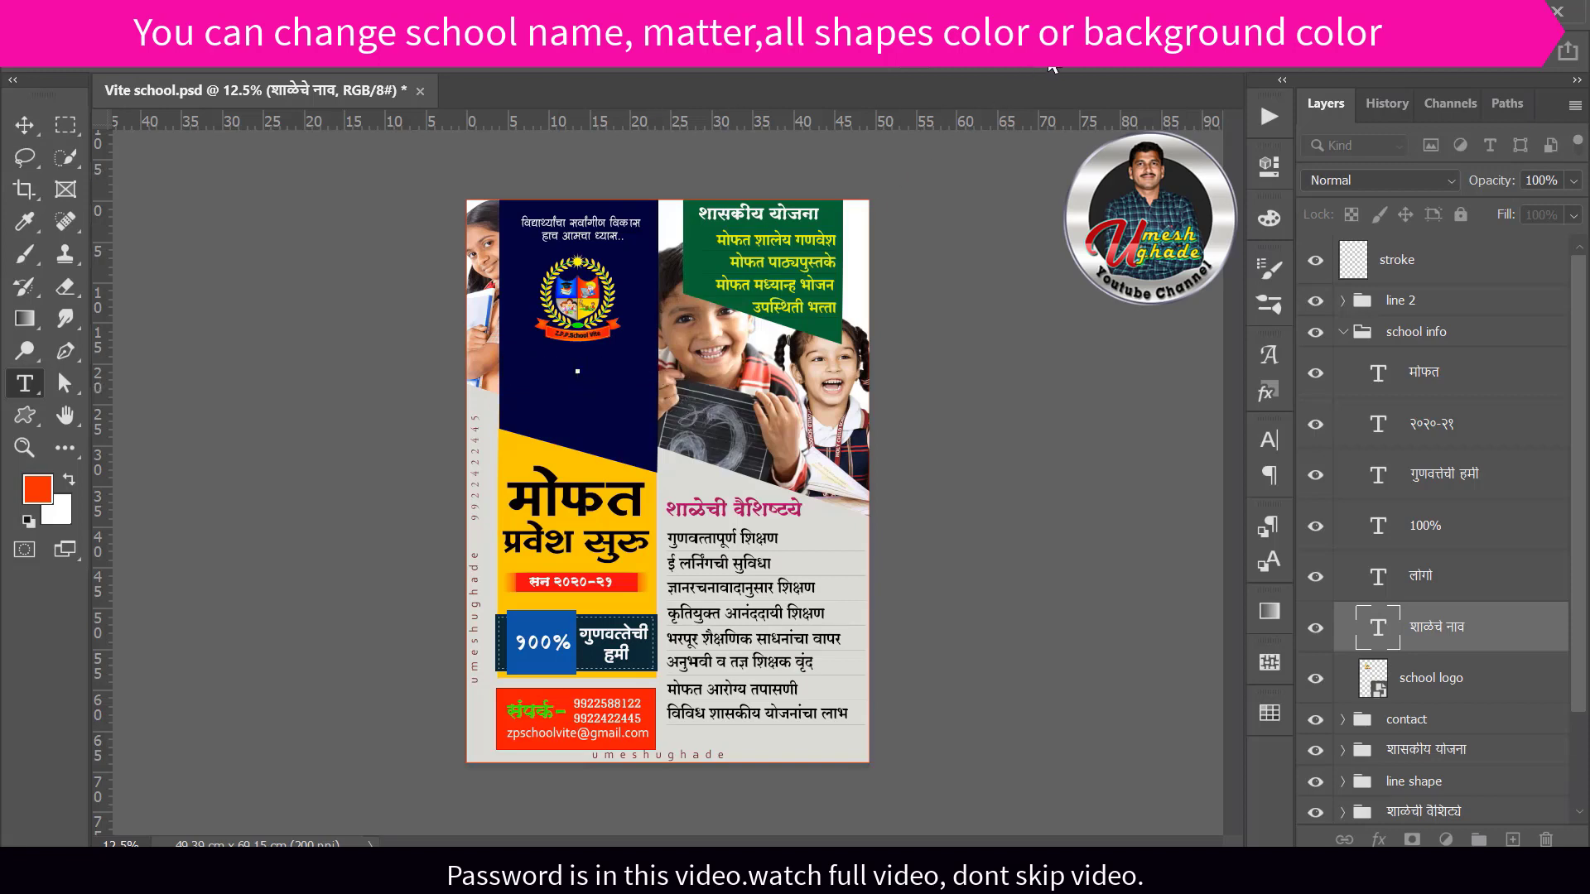
pyautogui.press('Escape')
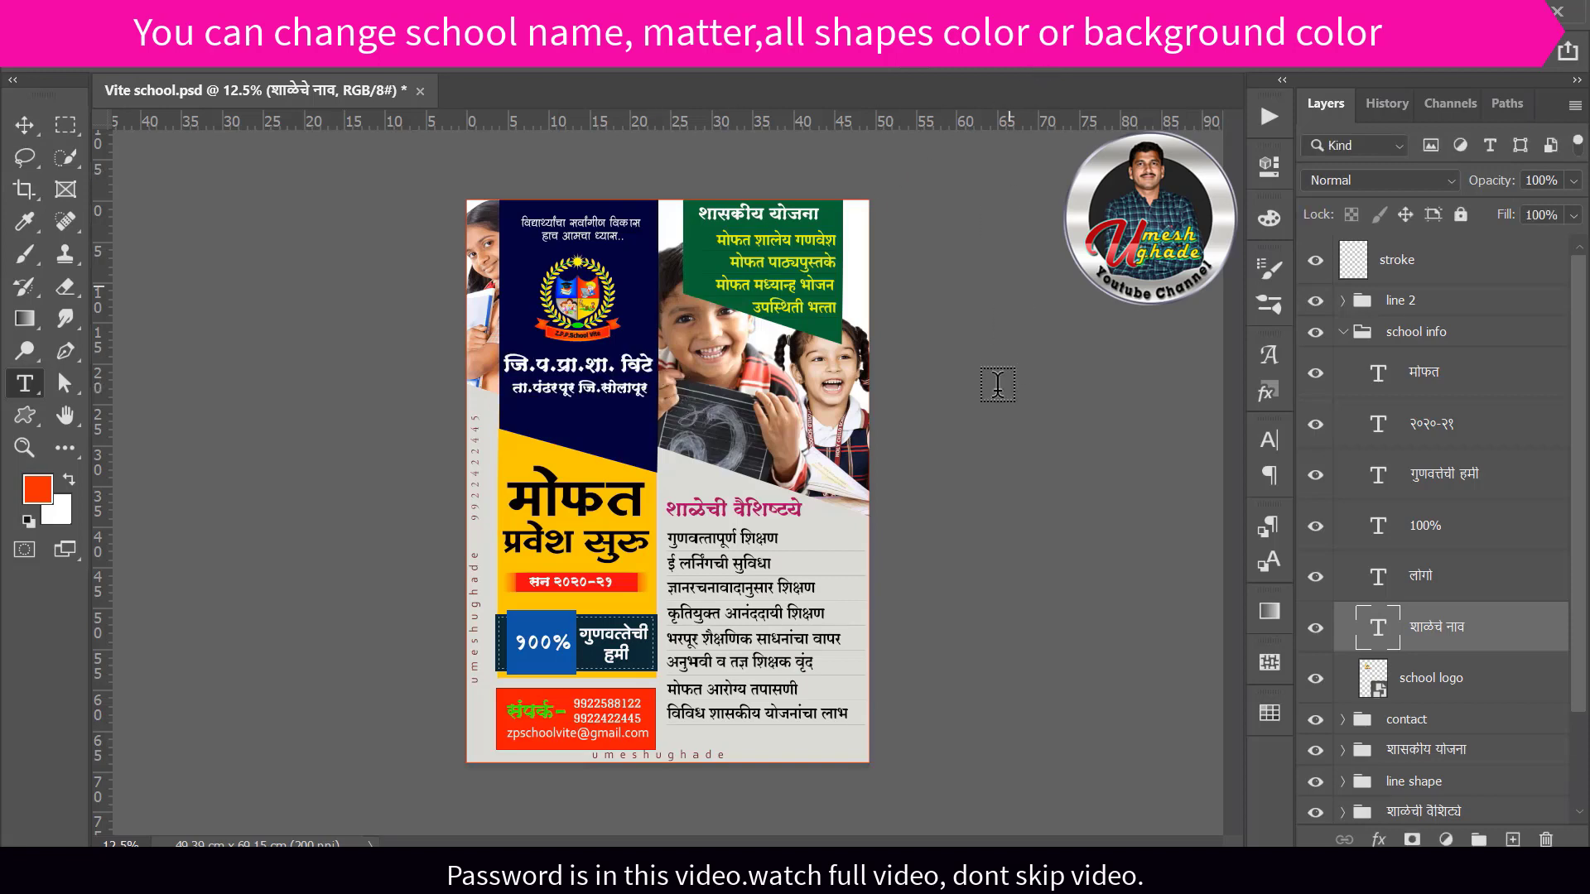
pyautogui.click(24, 124)
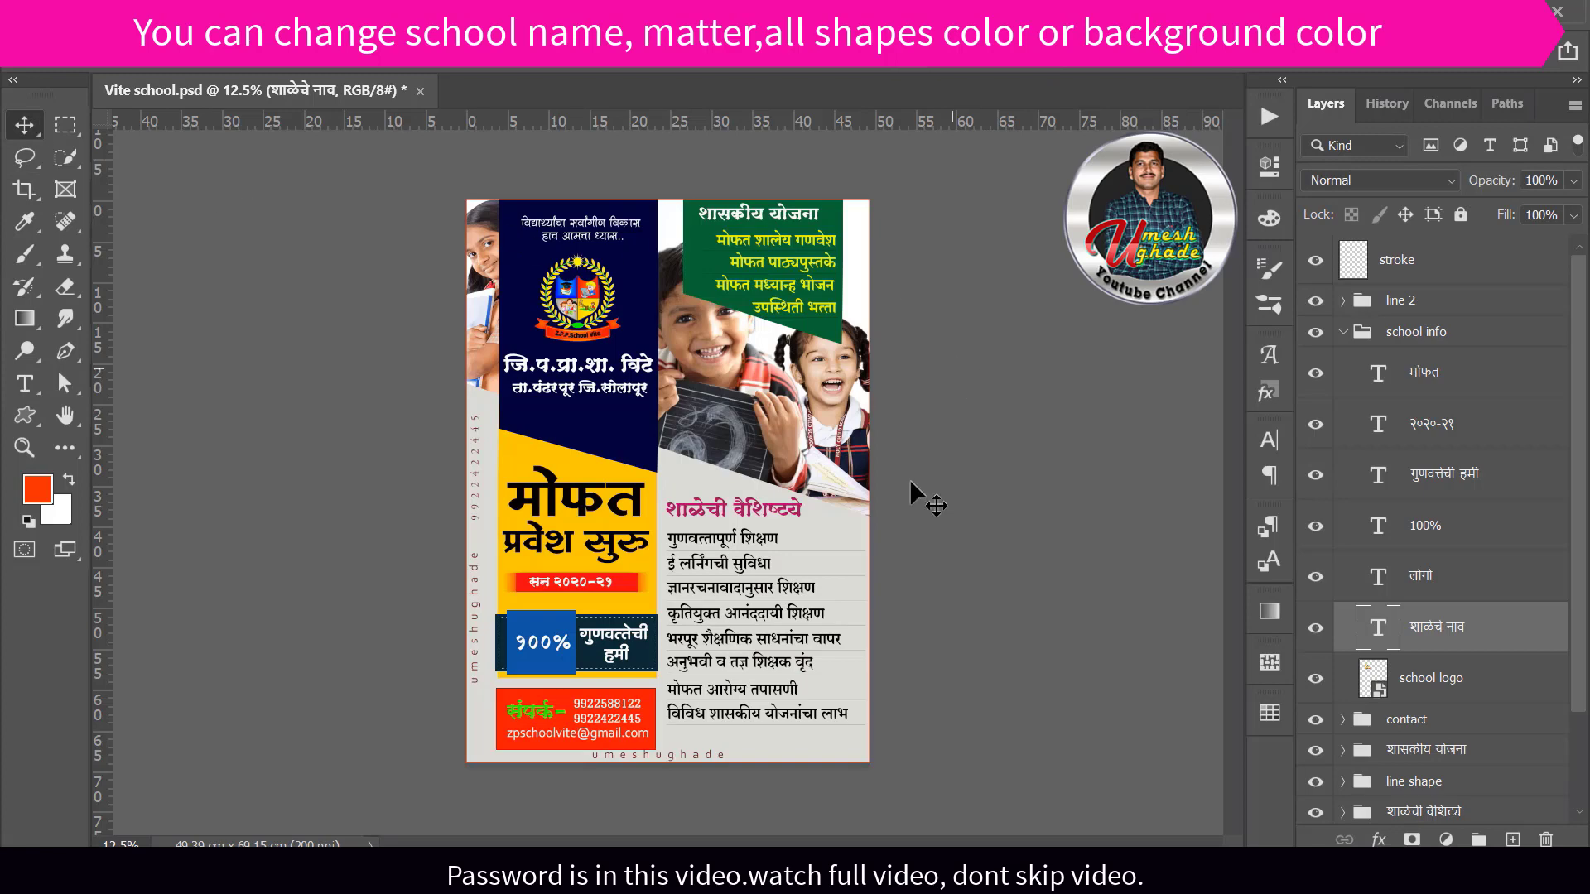
pyautogui.click(1341, 687)
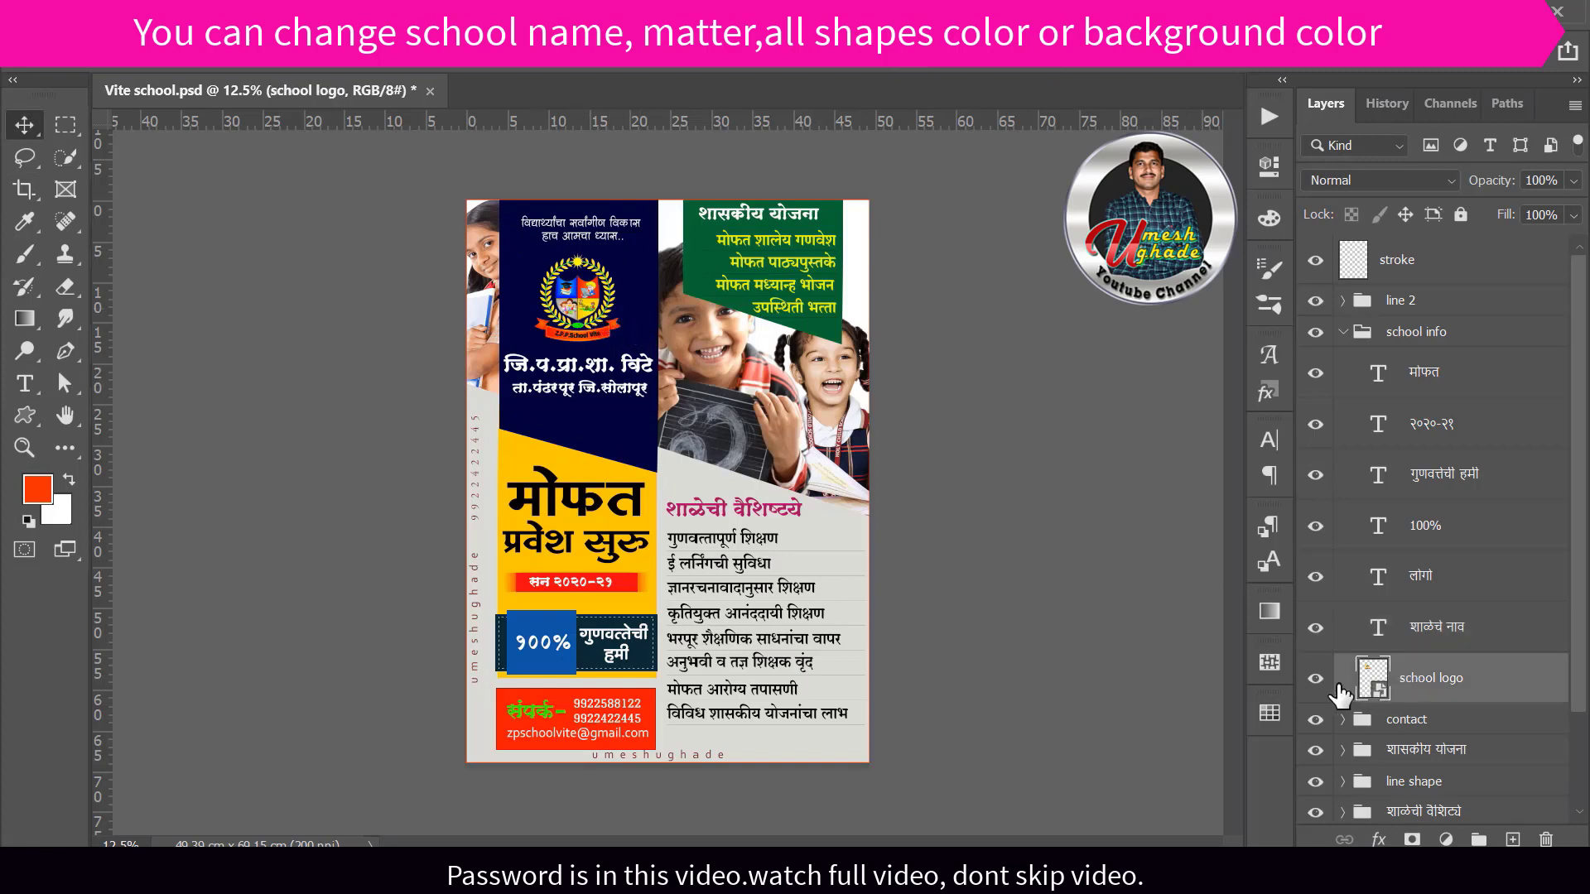
# Step: Toggle the logo and top slogan layers off and on to identify them, then collapse school info
pyautogui.click(1315, 679)
pyautogui.click(1315, 679)
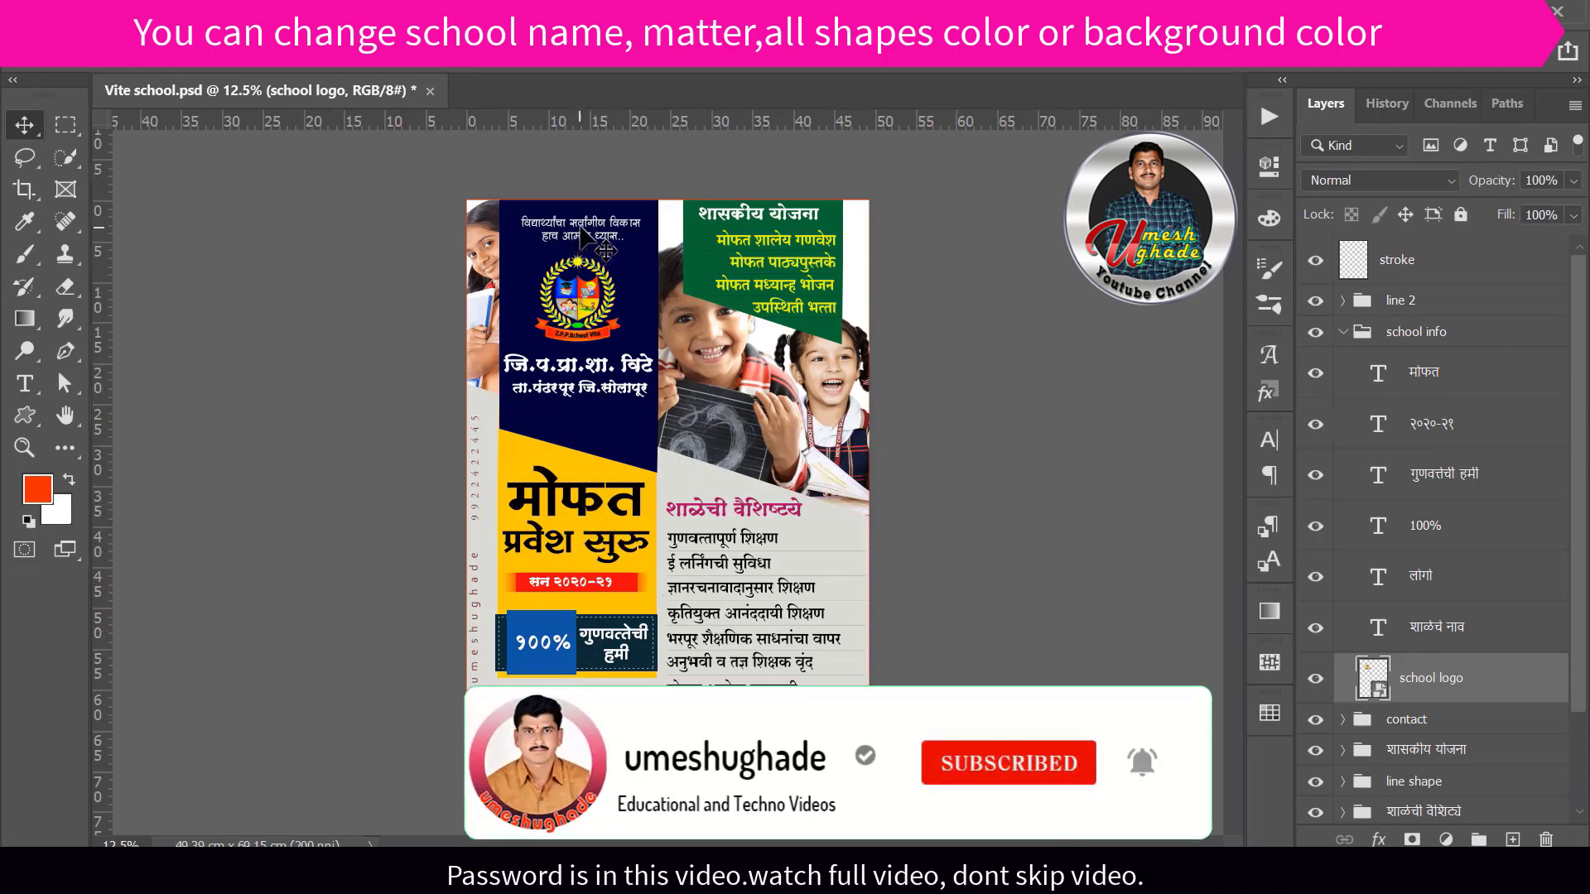
pyautogui.click(586, 228)
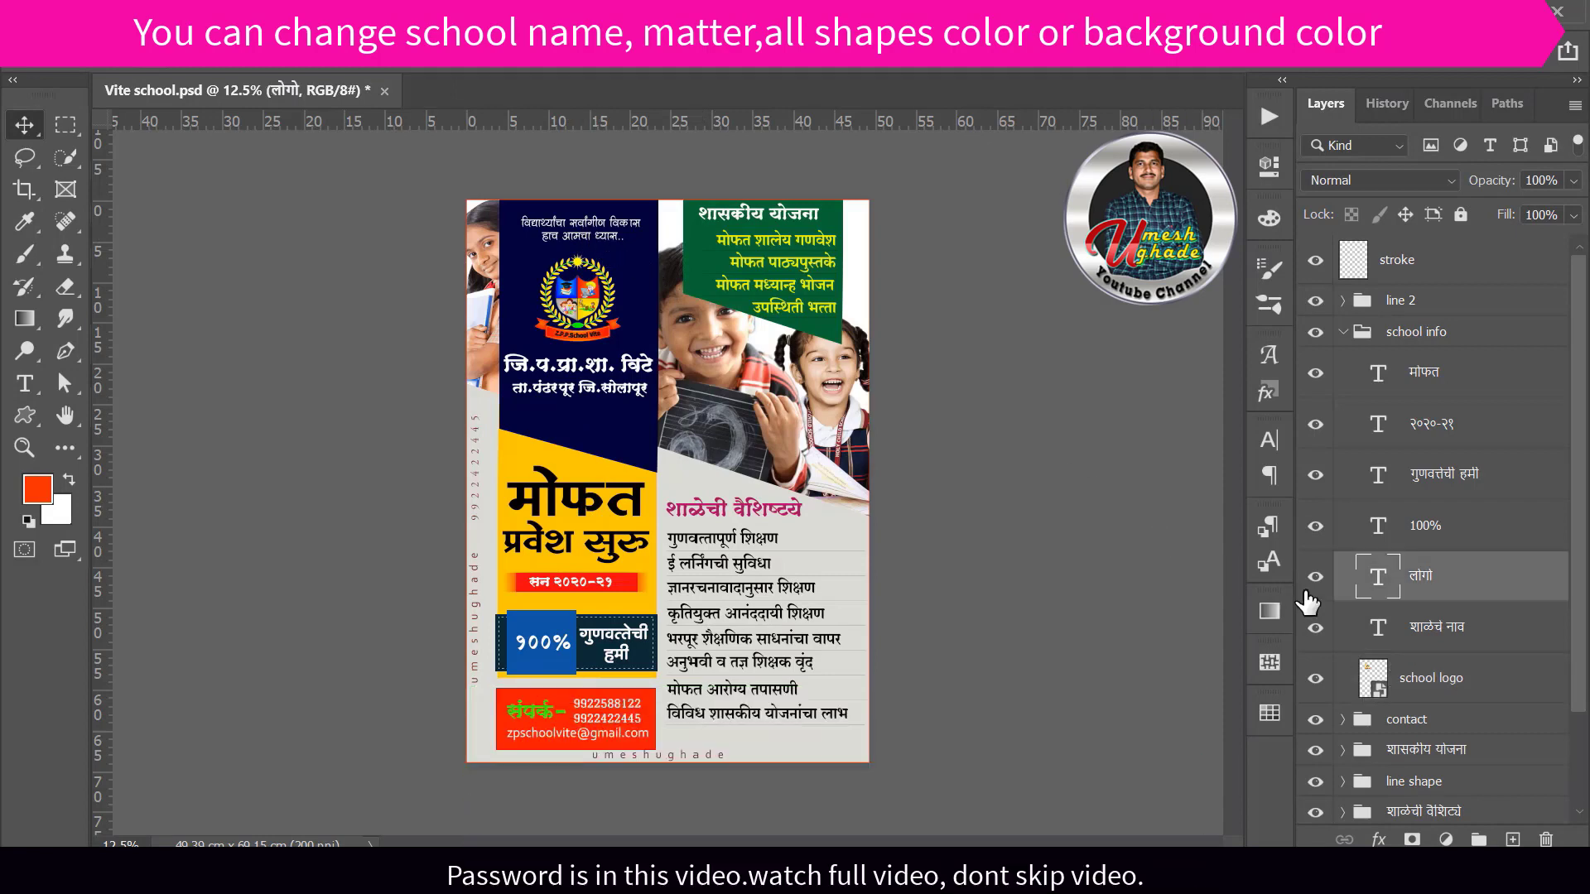
pyautogui.click(1316, 578)
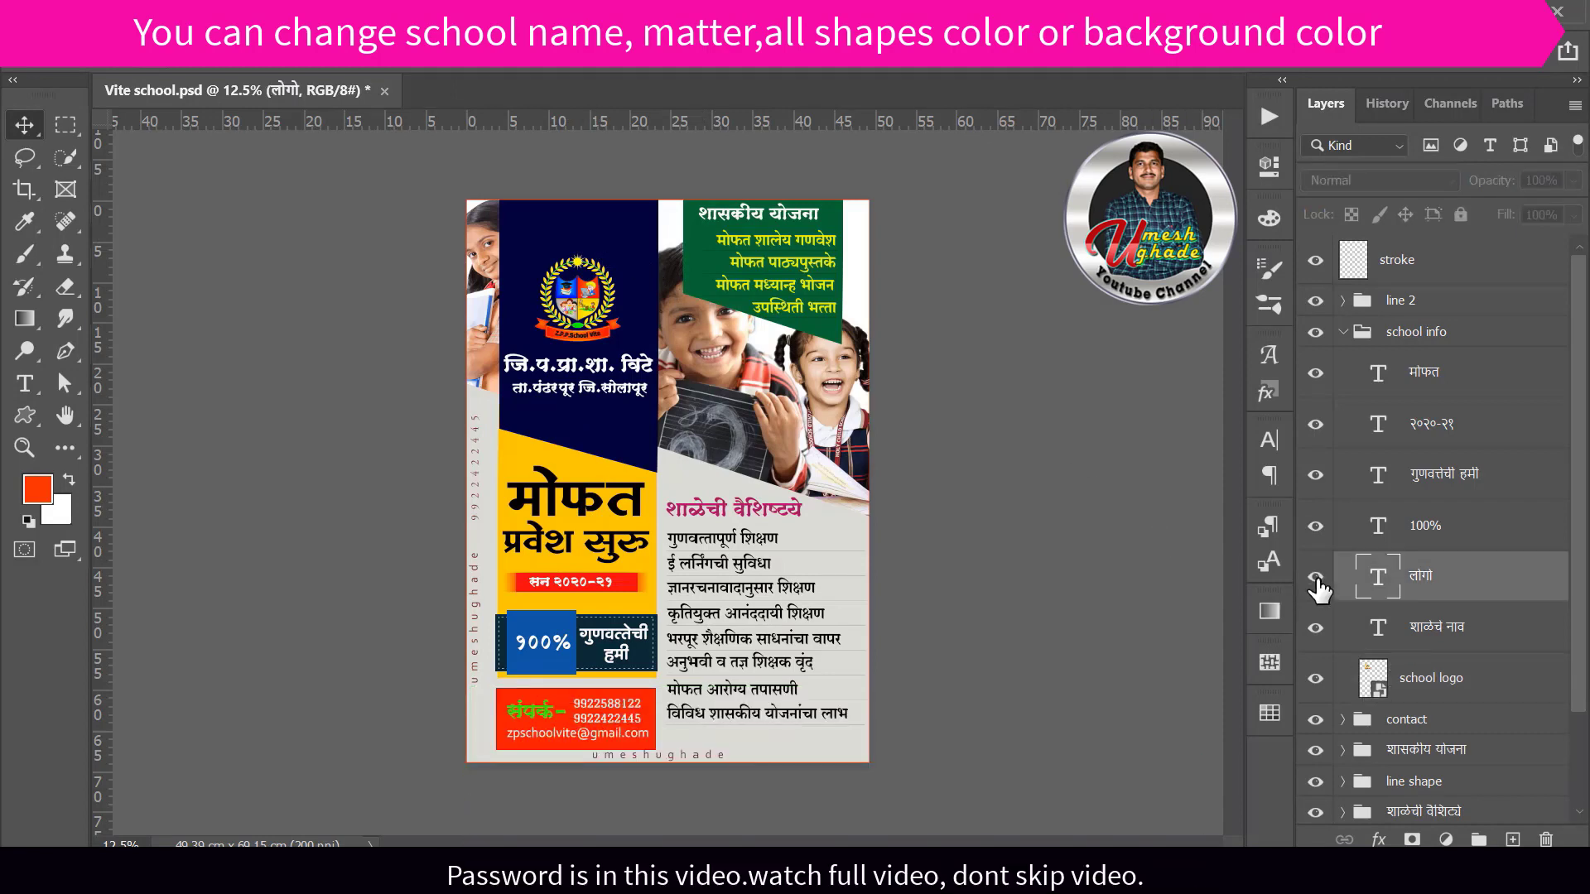
pyautogui.click(1316, 578)
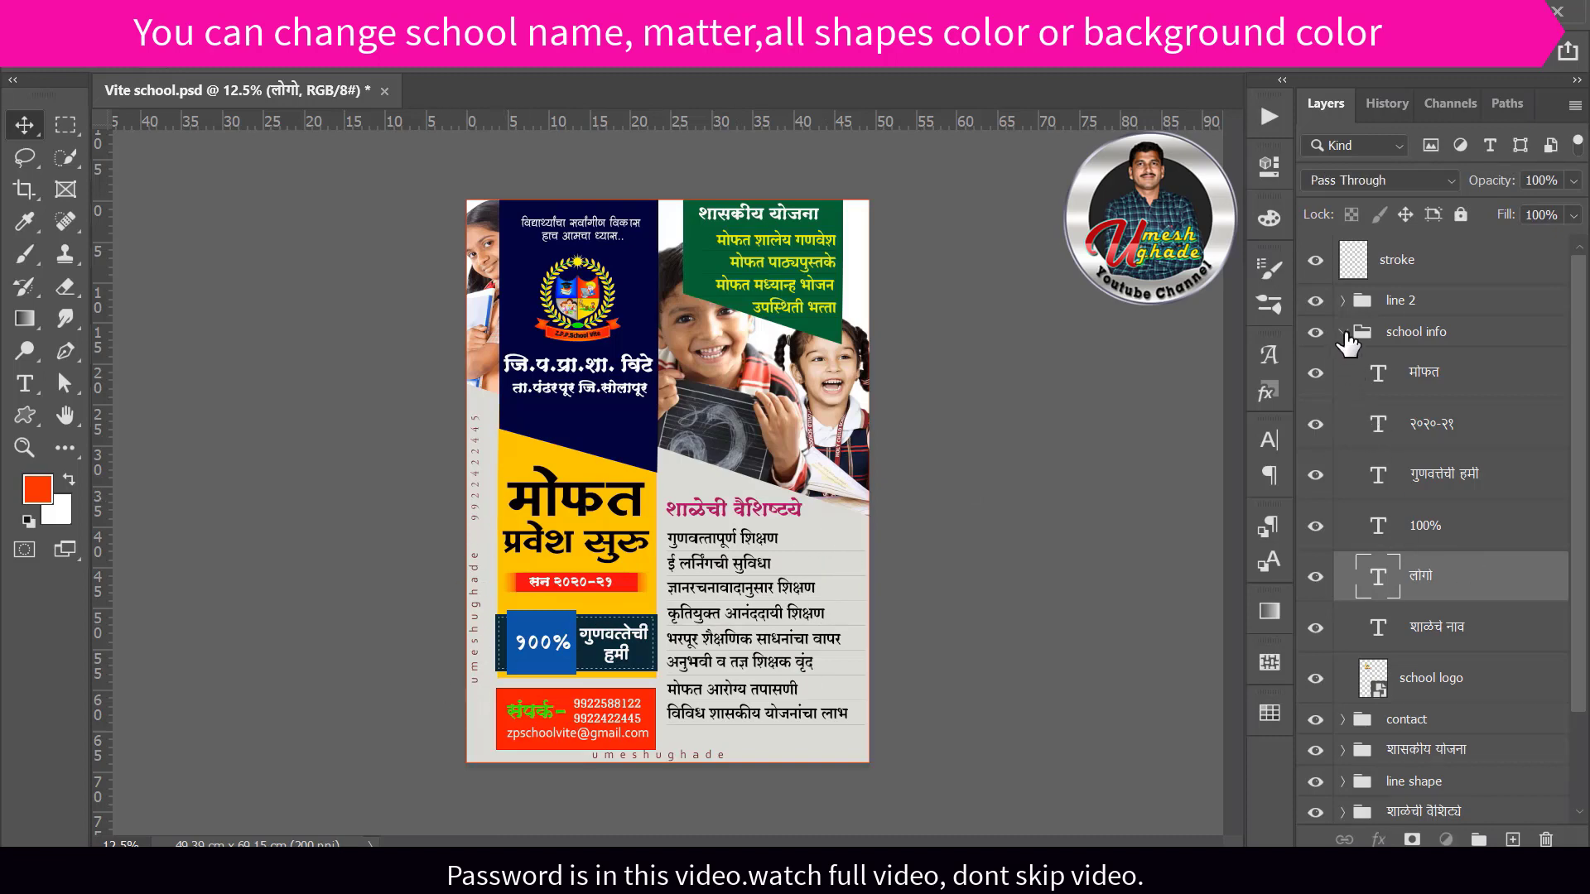
pyautogui.click(1344, 333)
# Step: Identify the contact group's email layer by toggling it, then expand the शाळेची वैशिष्ट्ये group
pyautogui.click(1396, 371)
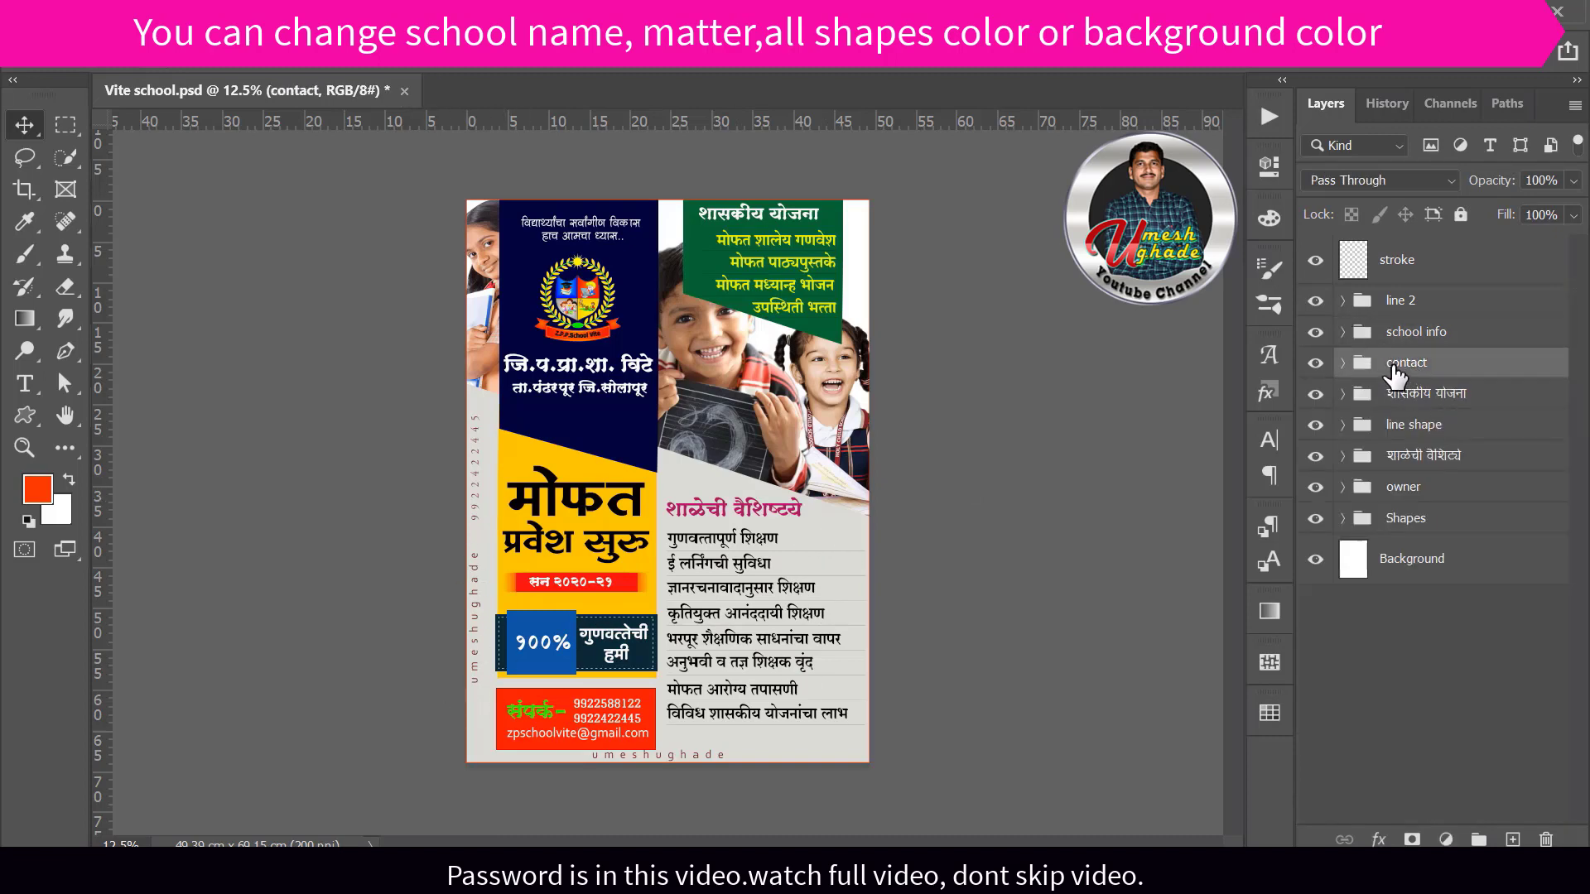
pyautogui.click(1342, 364)
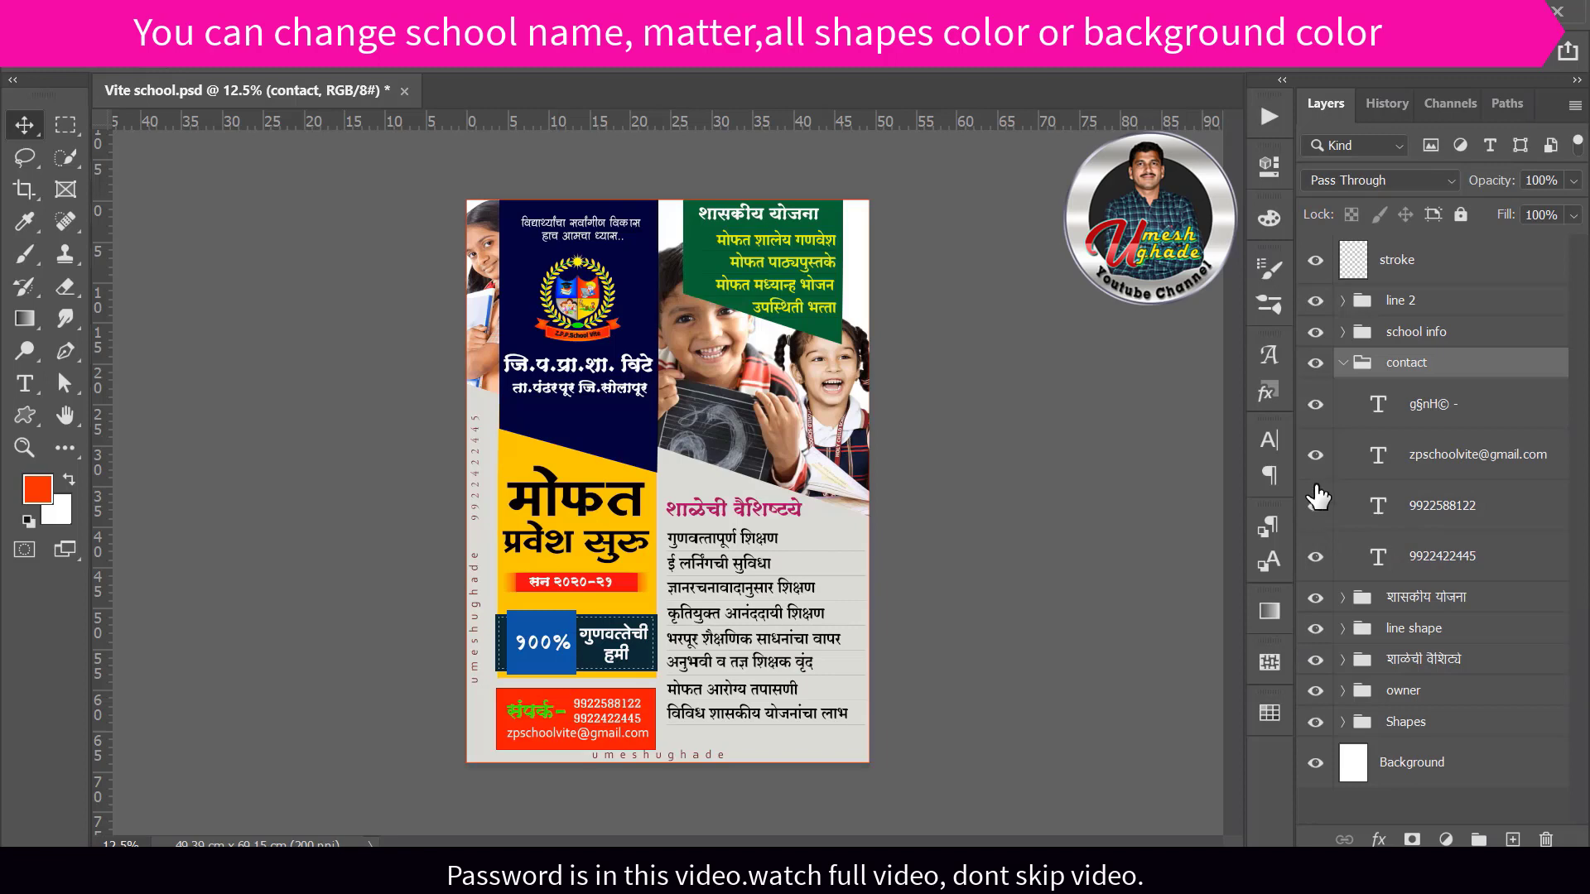
pyautogui.click(1315, 454)
pyautogui.click(1316, 455)
pyautogui.click(1341, 363)
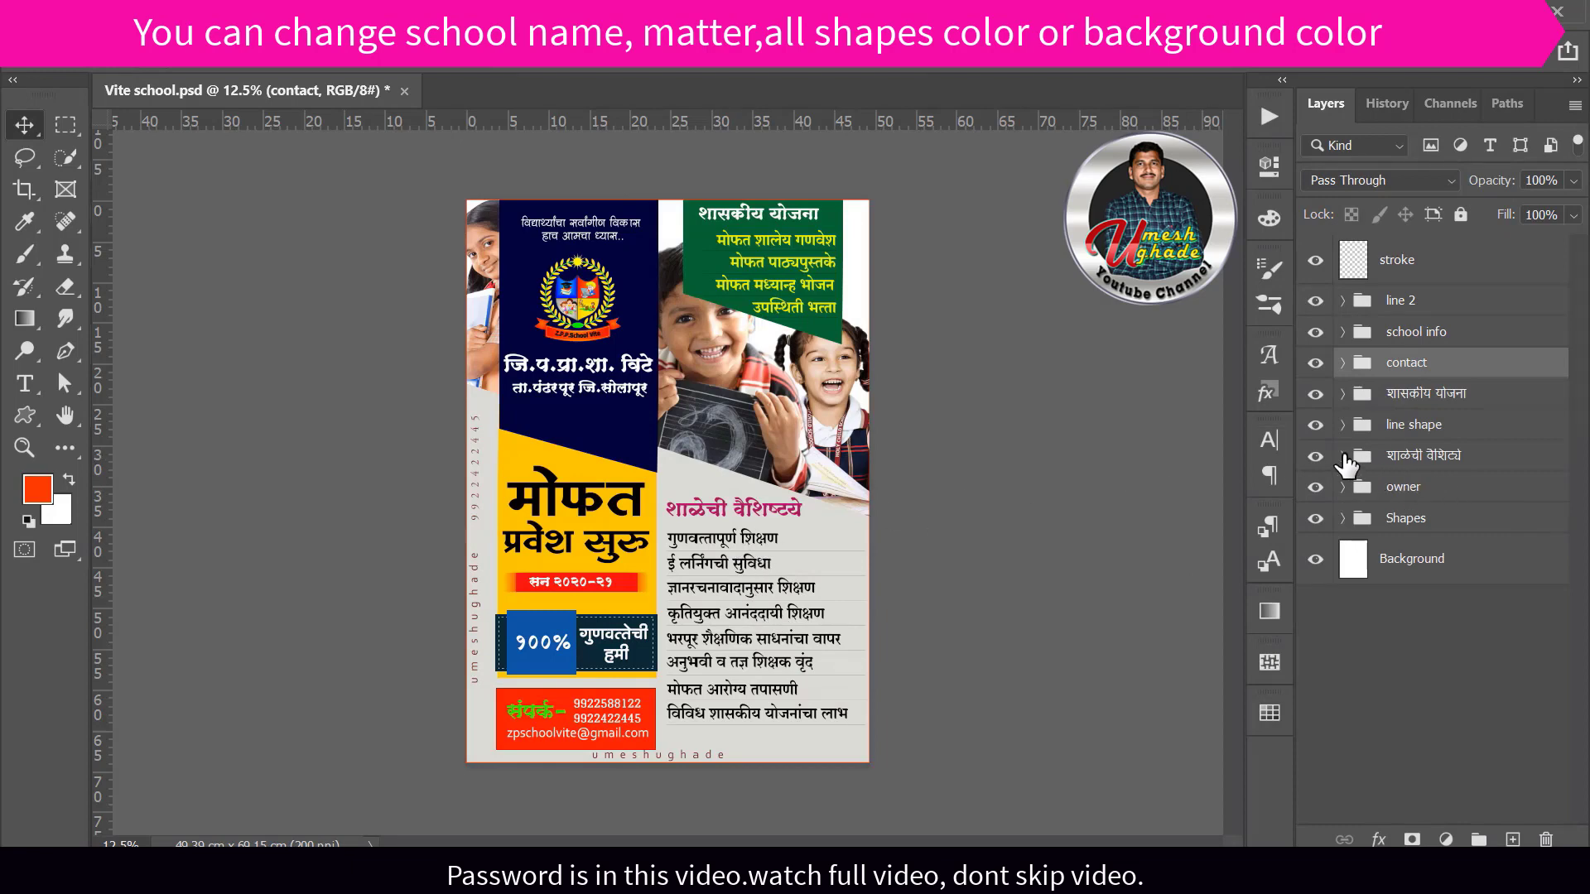
pyautogui.click(1342, 456)
# Step: Select the poster's last feature line with the Type tool and commit it unchanged
pyautogui.scroll(-5, 1431, 547)
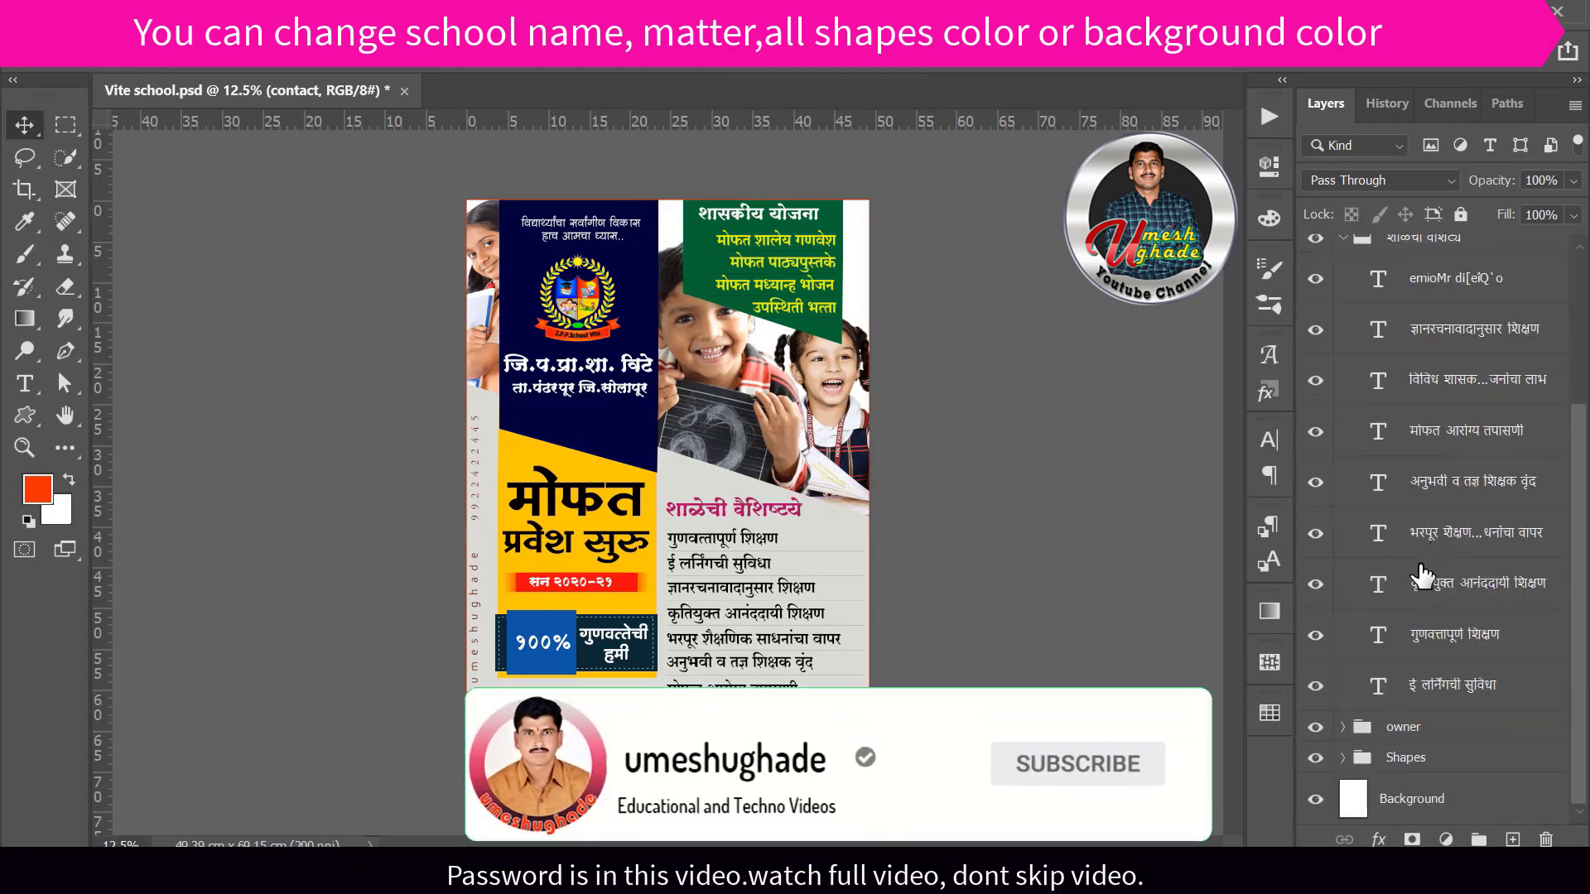
pyautogui.scroll(3, 1418, 571)
pyautogui.scroll(2, 1408, 593)
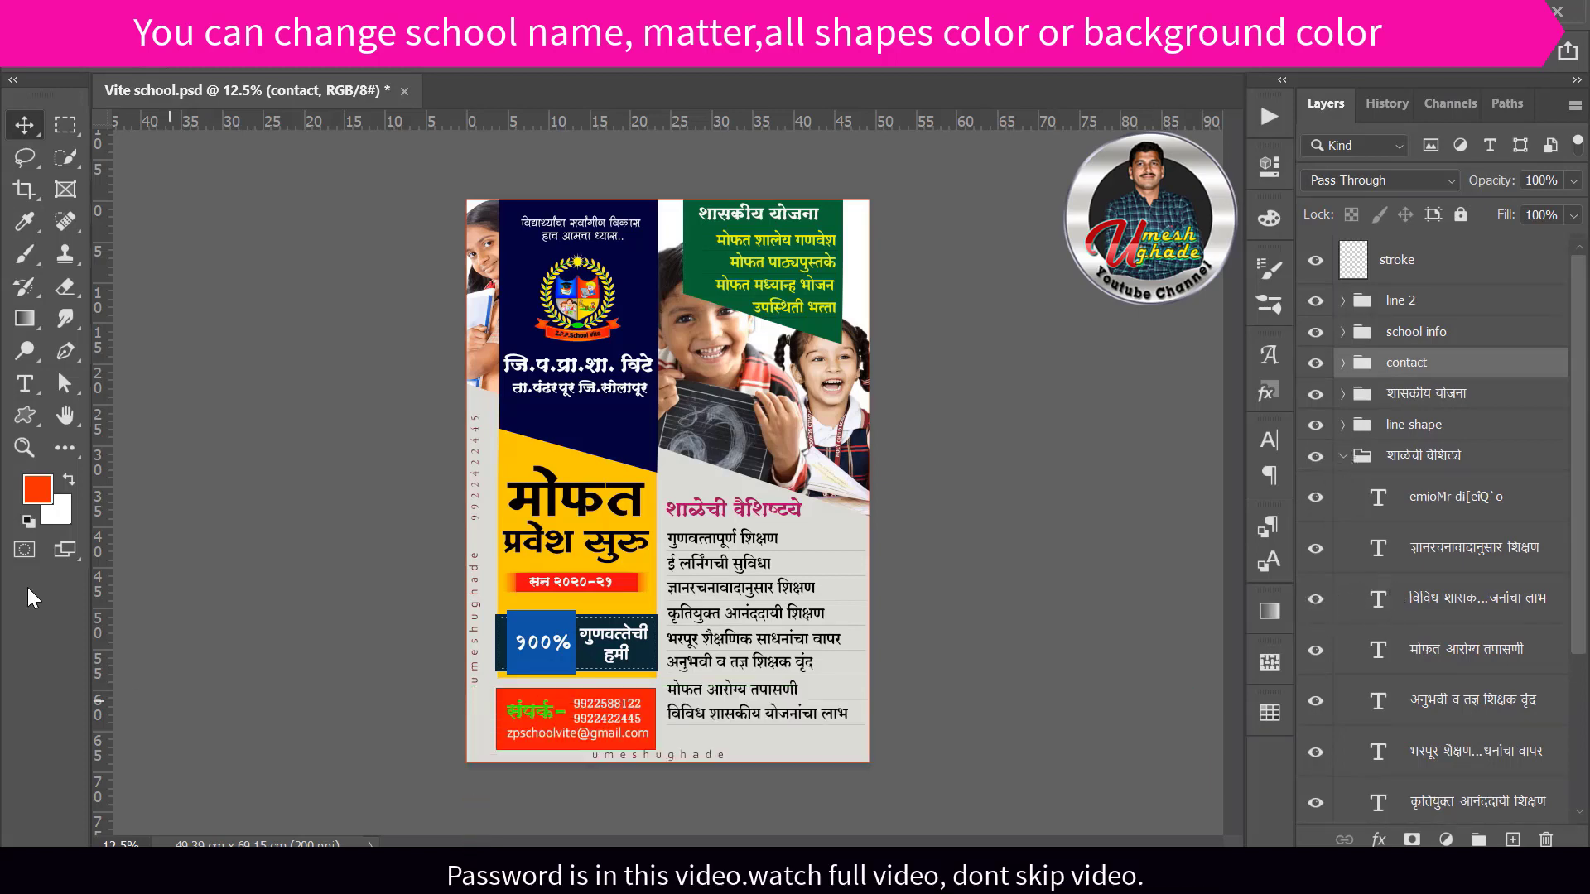
pyautogui.press('t')
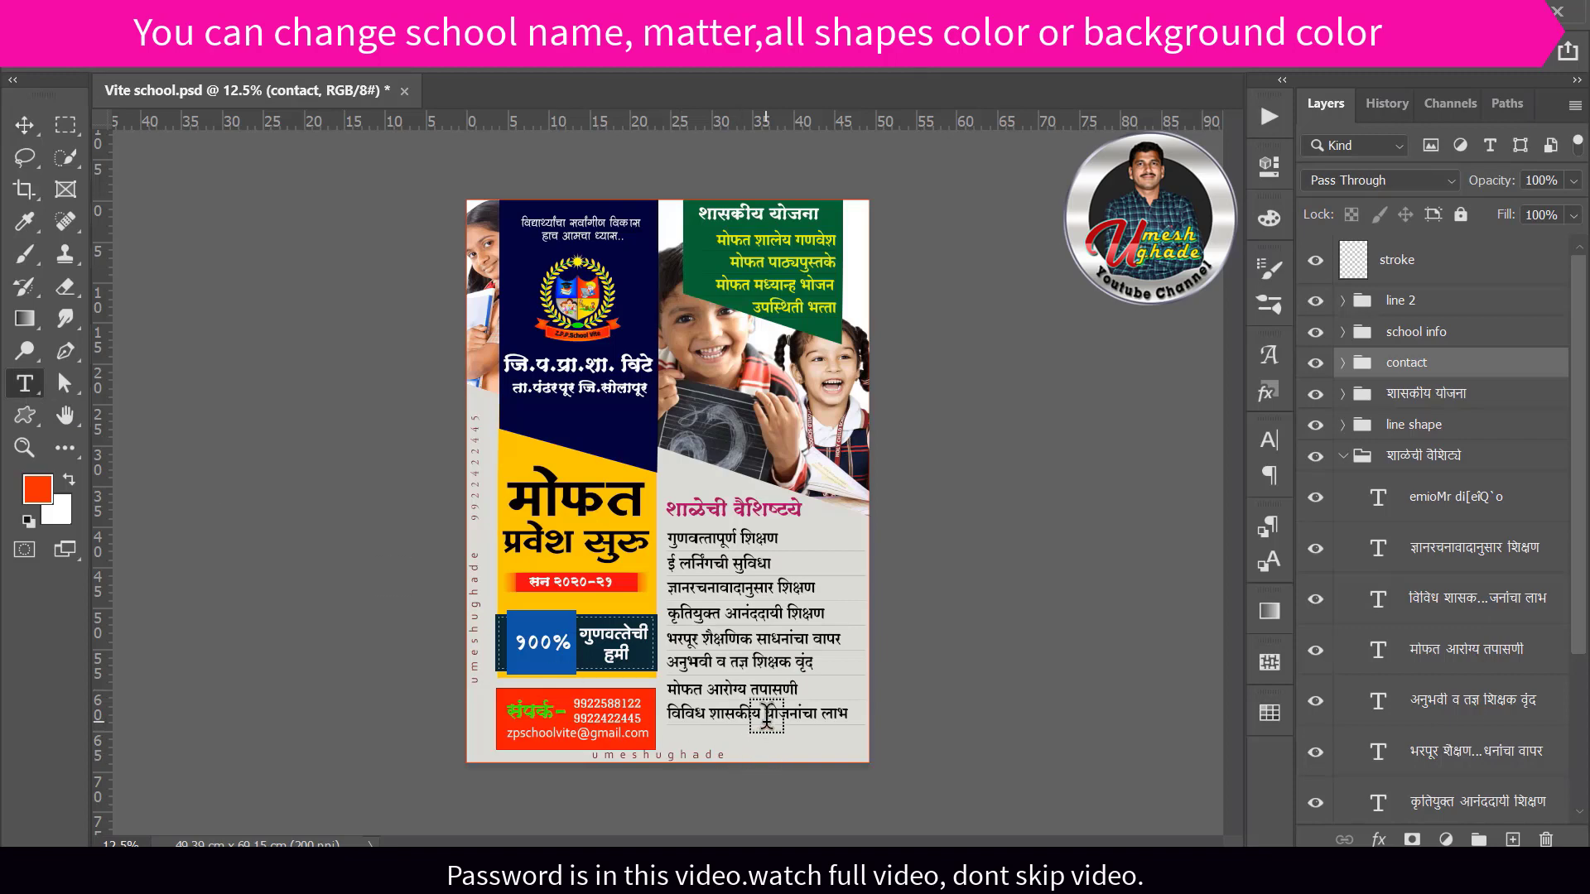
pyautogui.click(766, 714)
pyautogui.hotkey('ctrl', 'a')
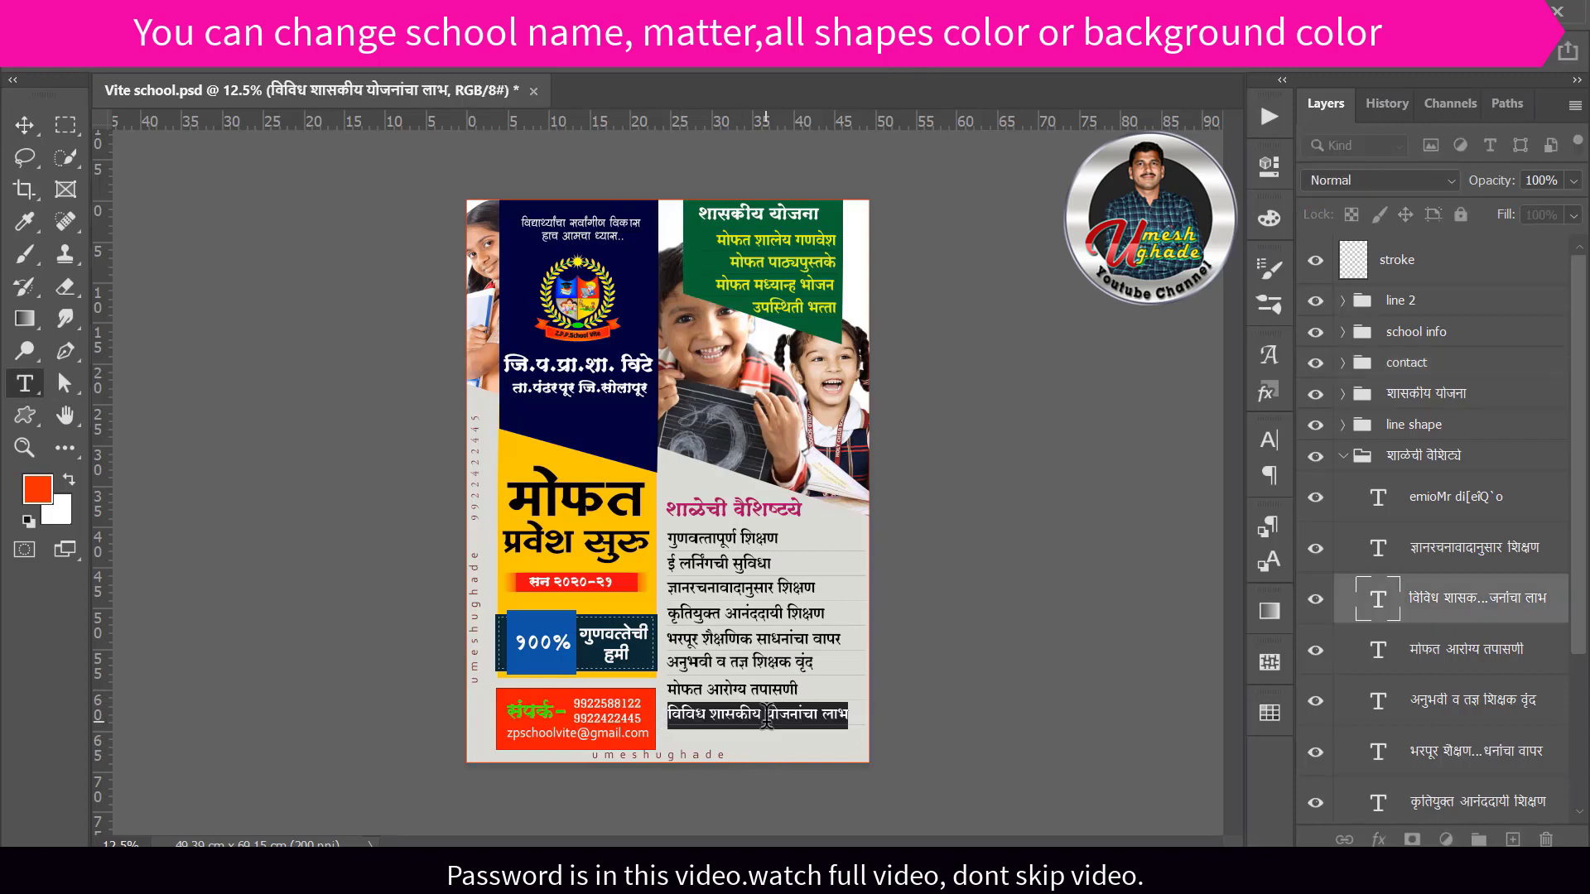
pyautogui.hotkey('ctrl', 'Return')
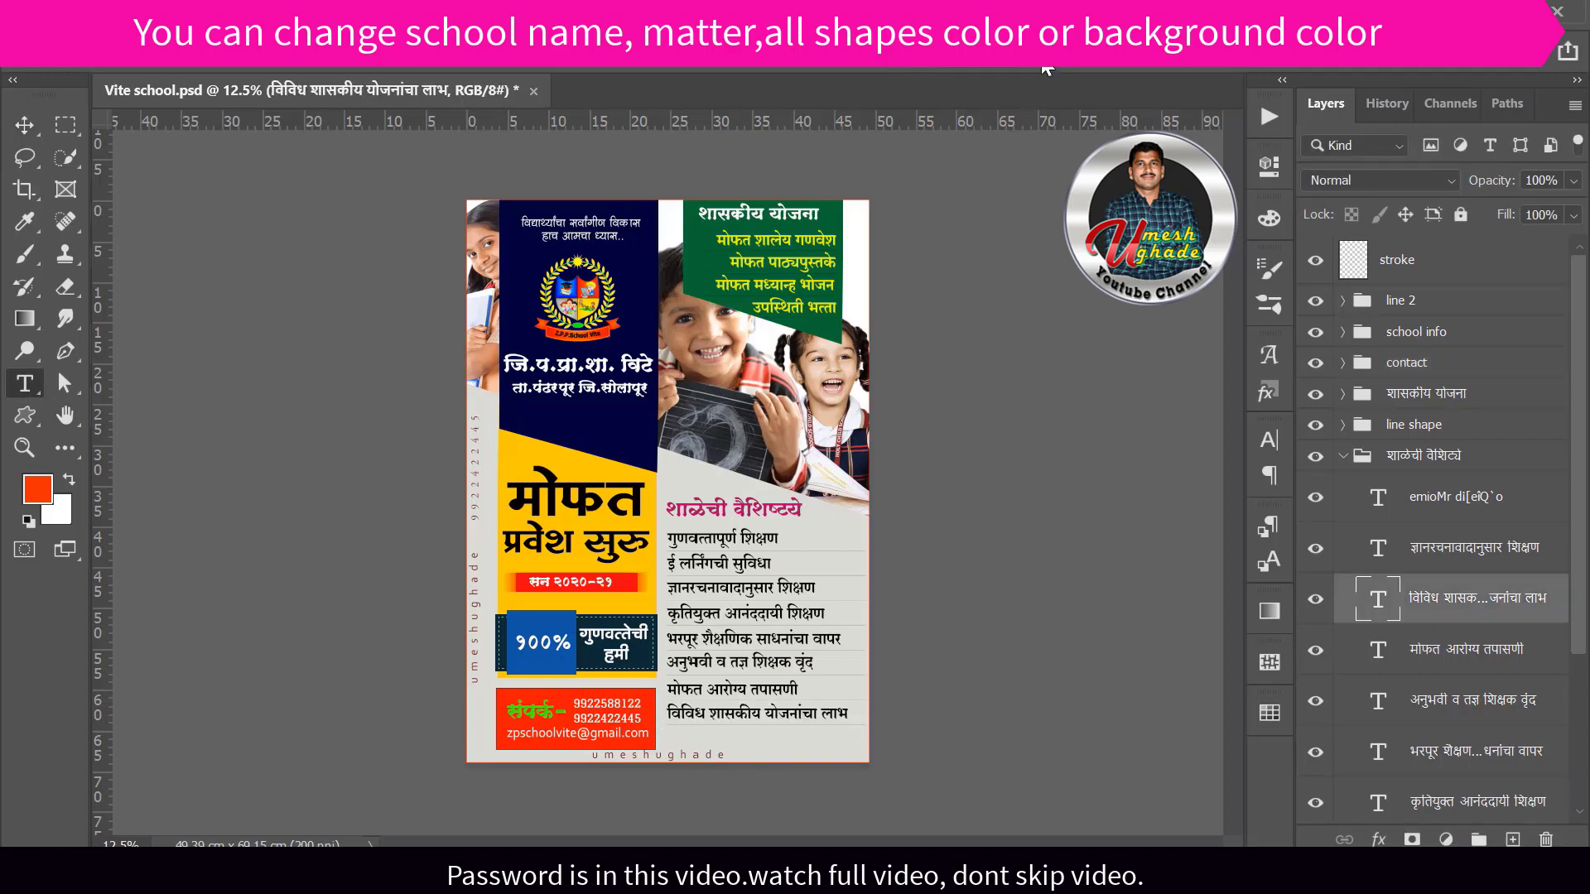
# Step: Delete the last feature line's text, cancel to restore it, and collapse शाळेची वैशिष्ट्ये
pyautogui.click(758, 716)
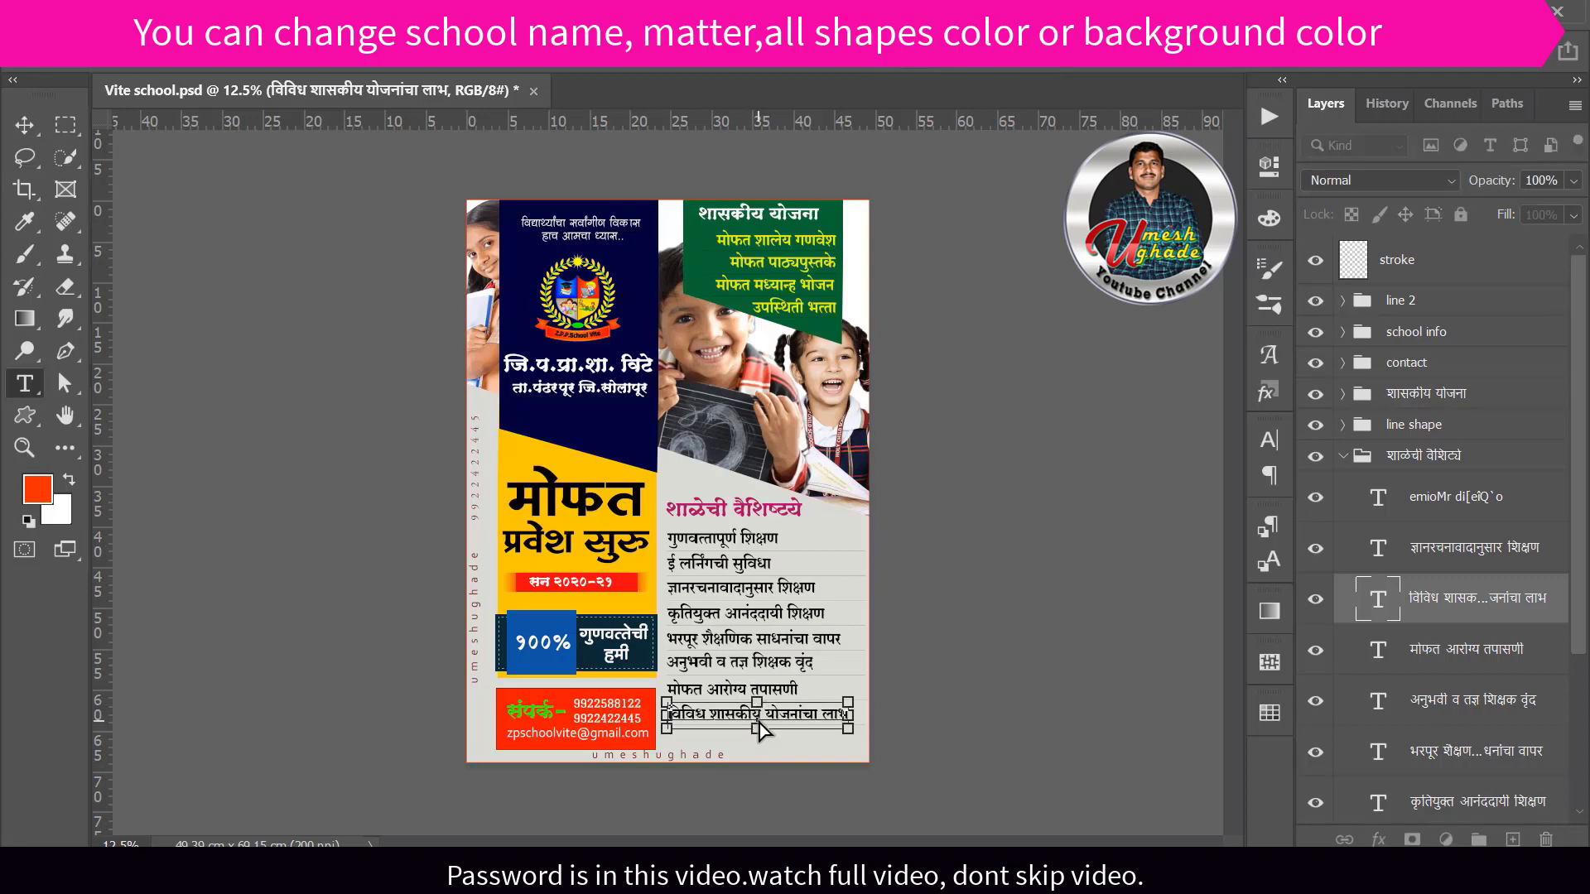
pyautogui.hotkey('ctrl', 'a')
pyautogui.press('BackSpace')
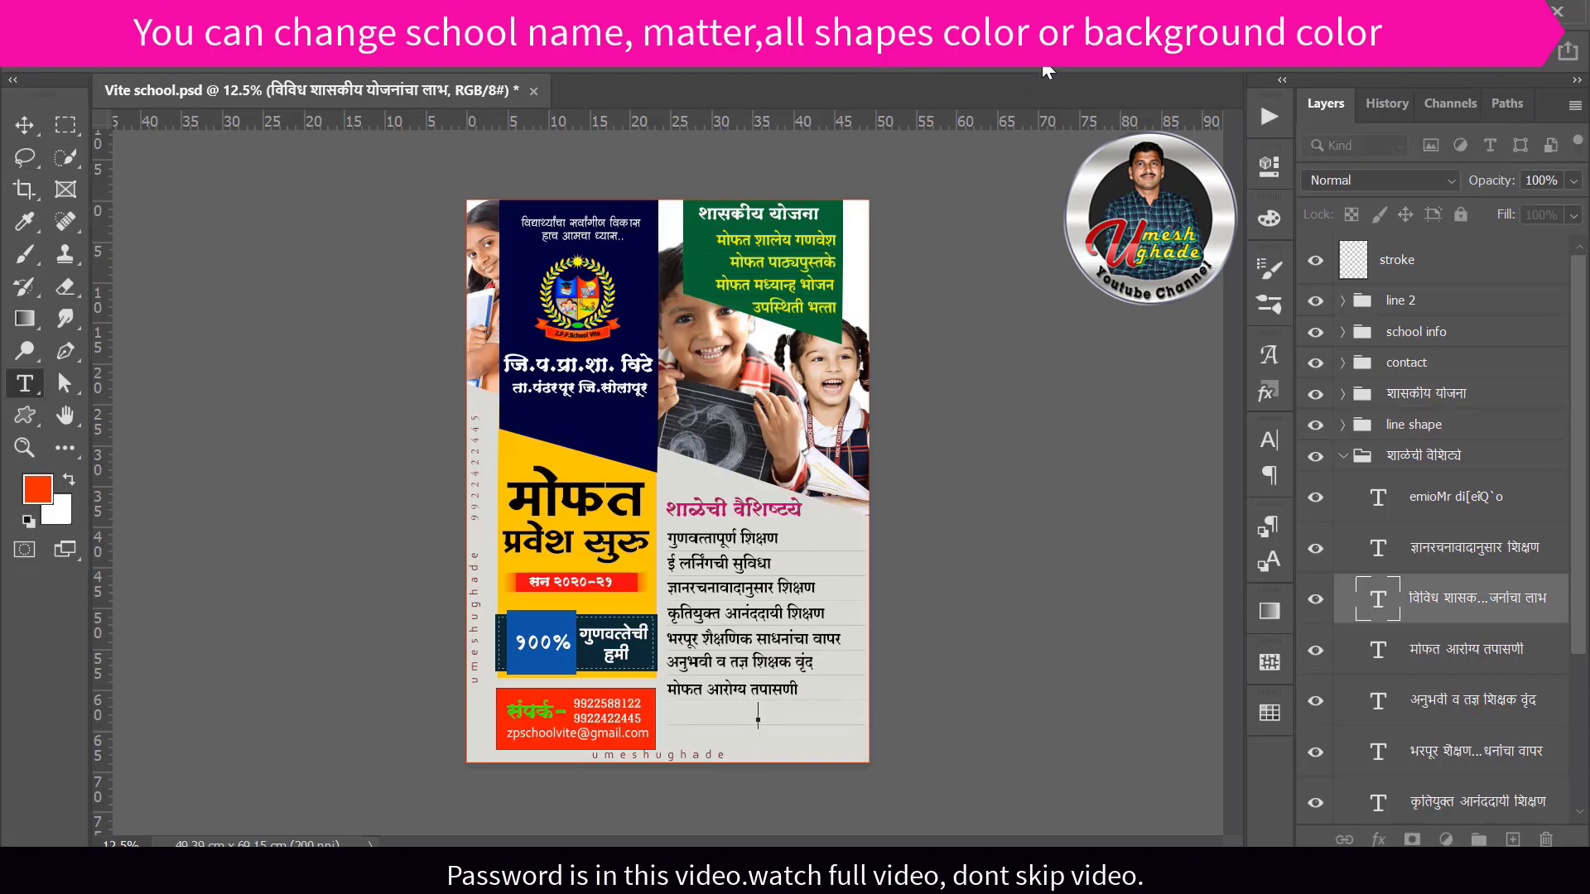
pyautogui.press('Escape')
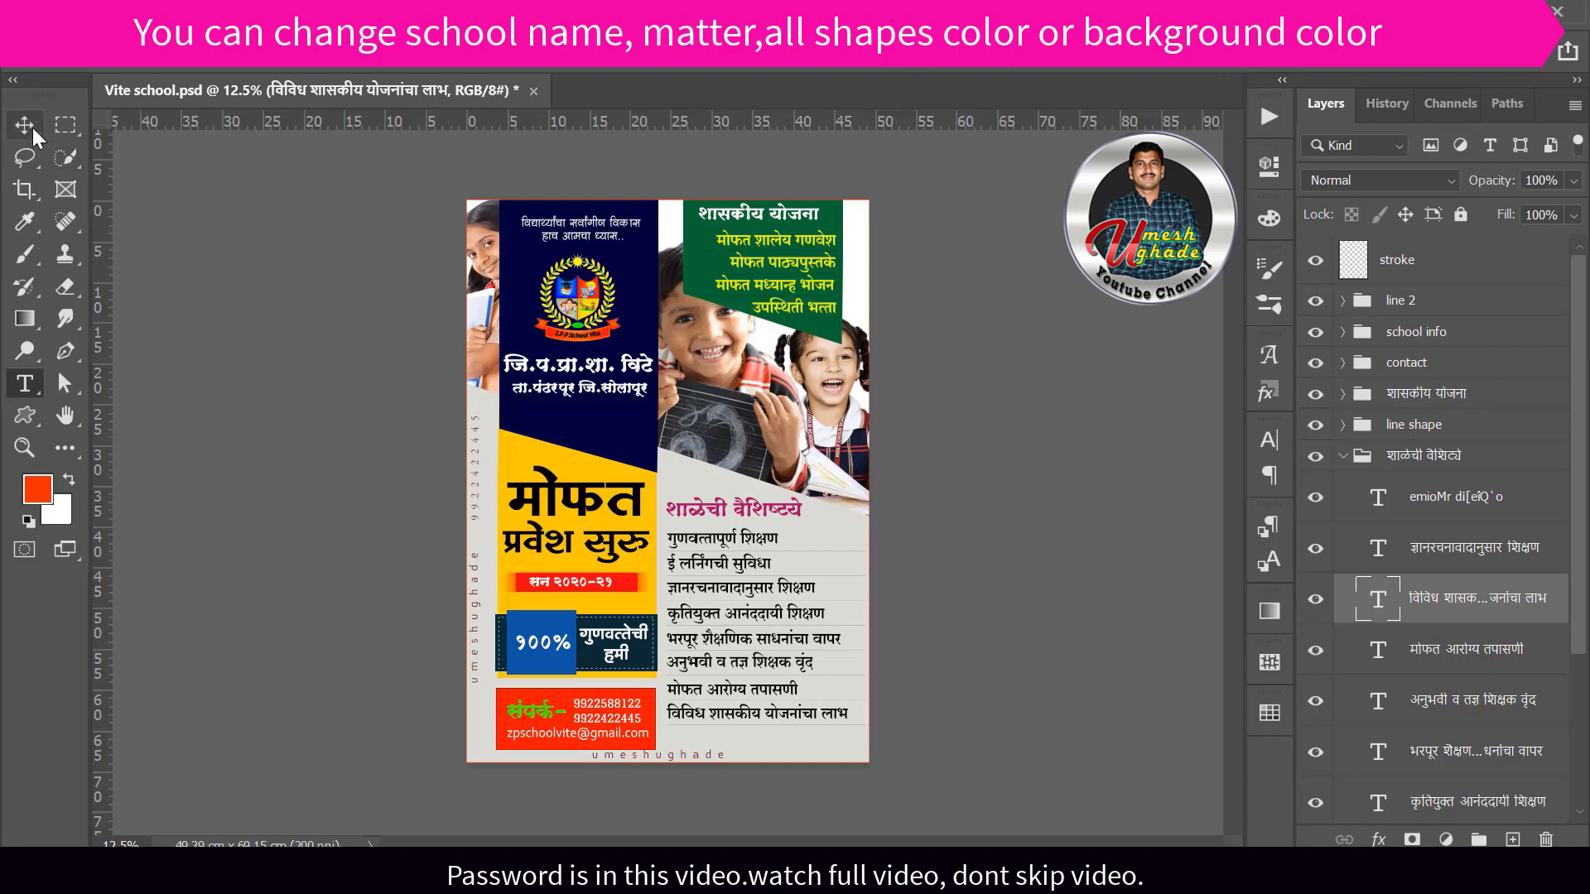
pyautogui.click(24, 125)
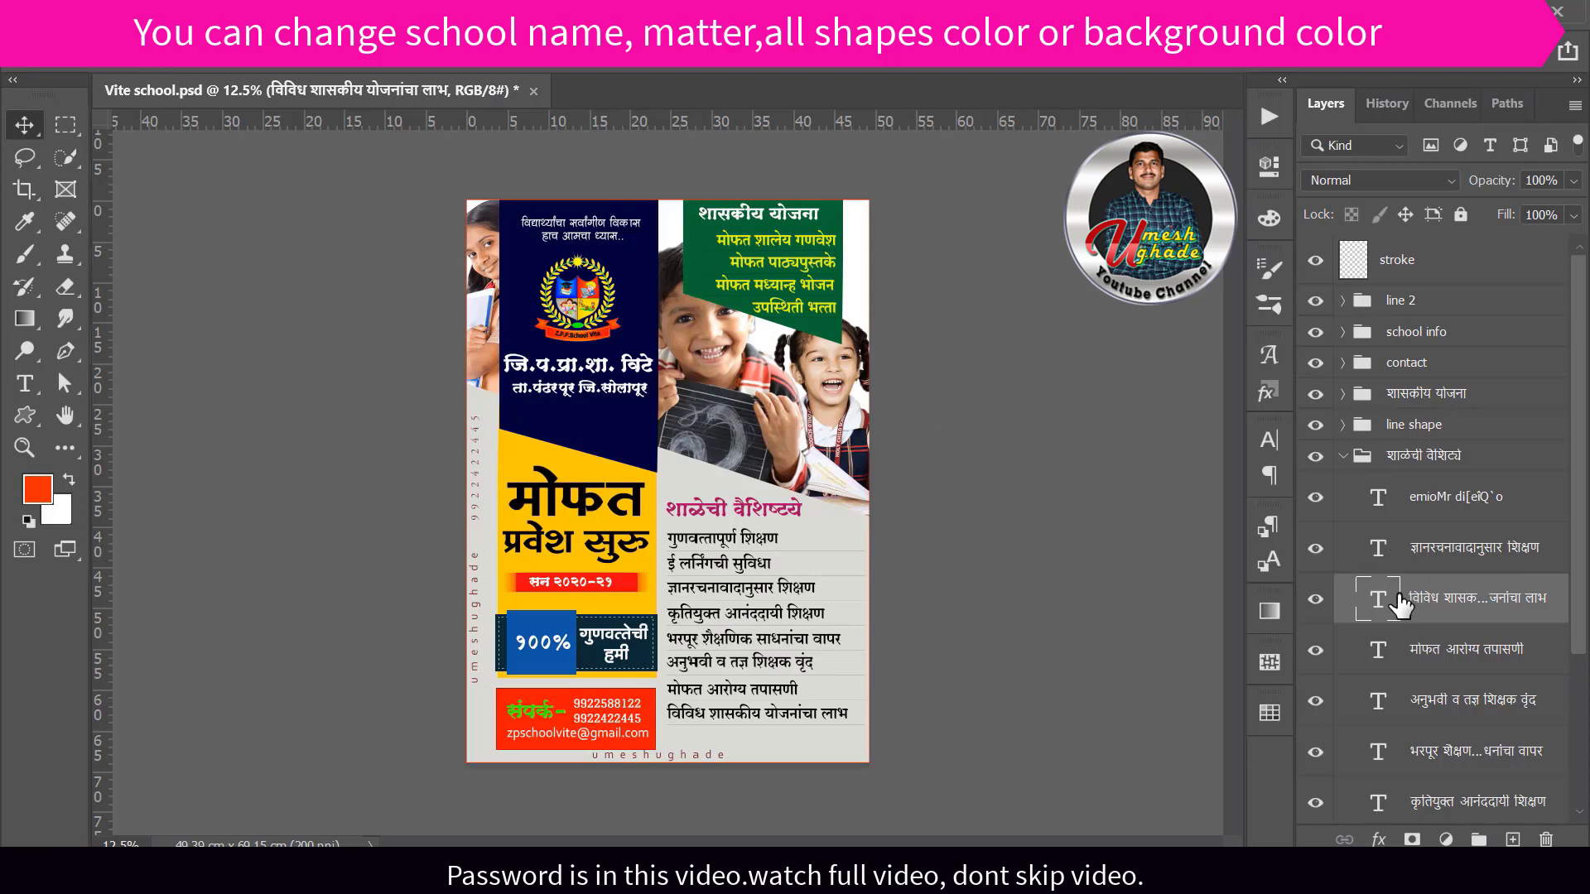
pyautogui.click(1343, 456)
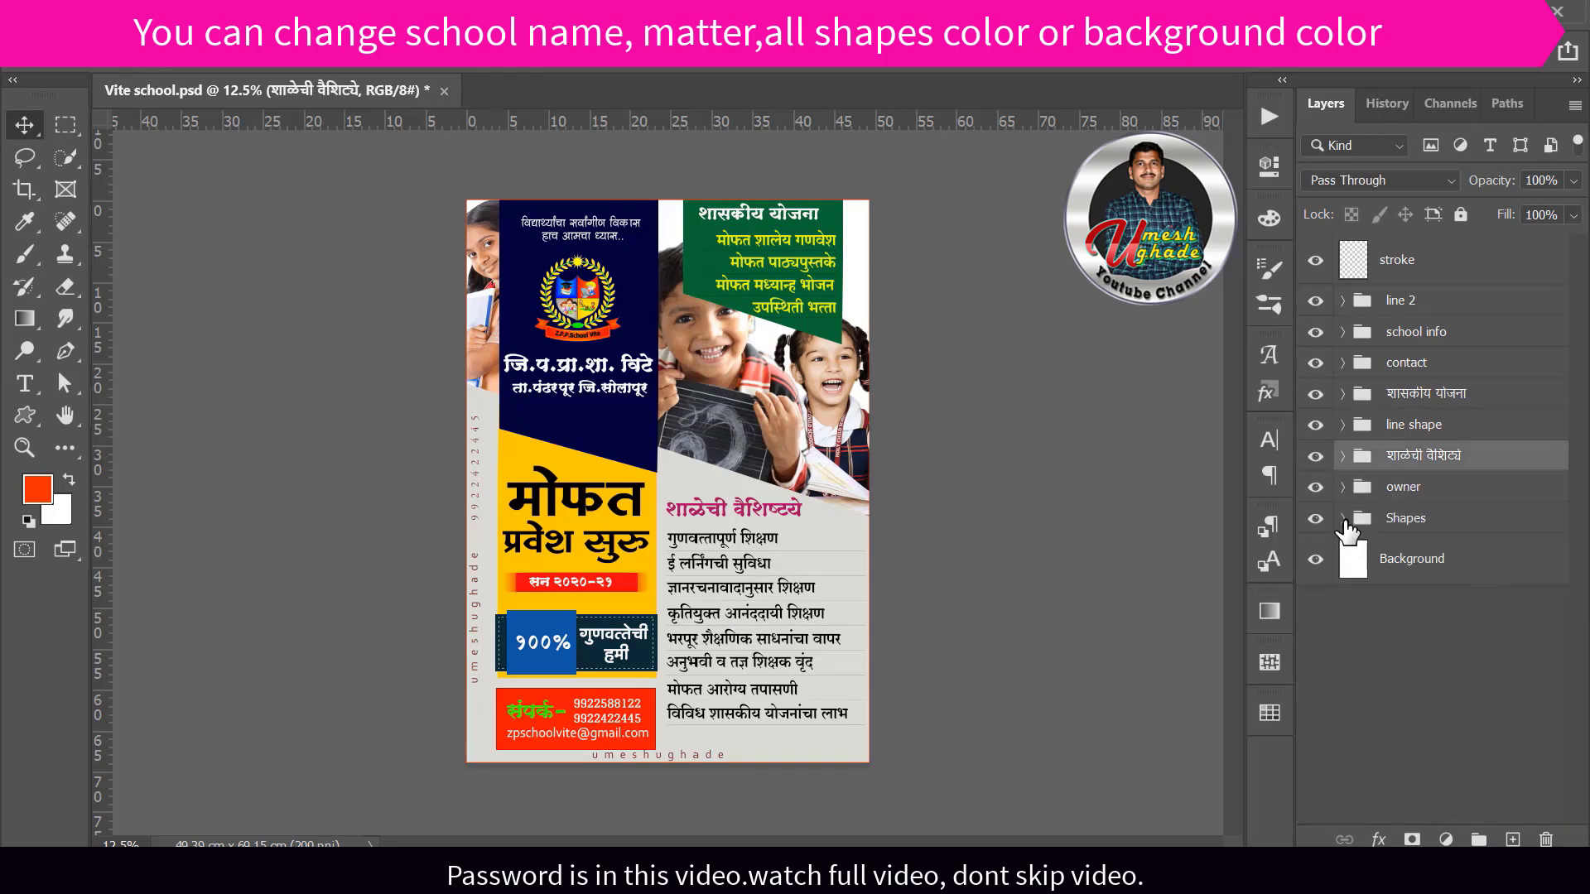
# Step: Expand the Shapes group and give Rectangle 1 a new navy swatch fill
pyautogui.click(1344, 519)
pyautogui.scroll(-1, 1398, 725)
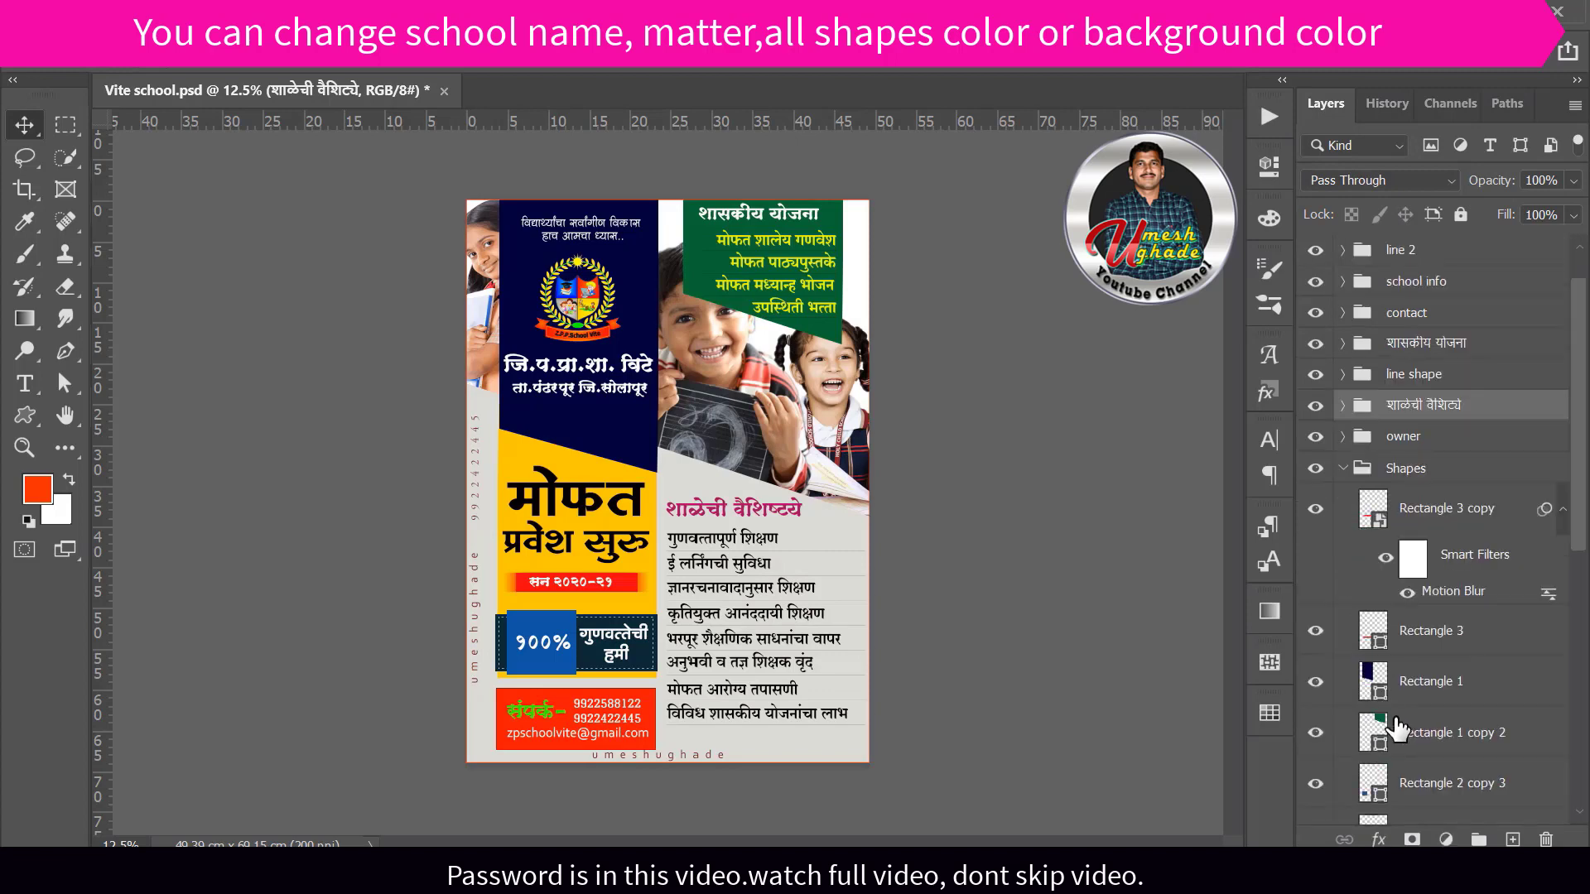
pyautogui.click(1370, 680)
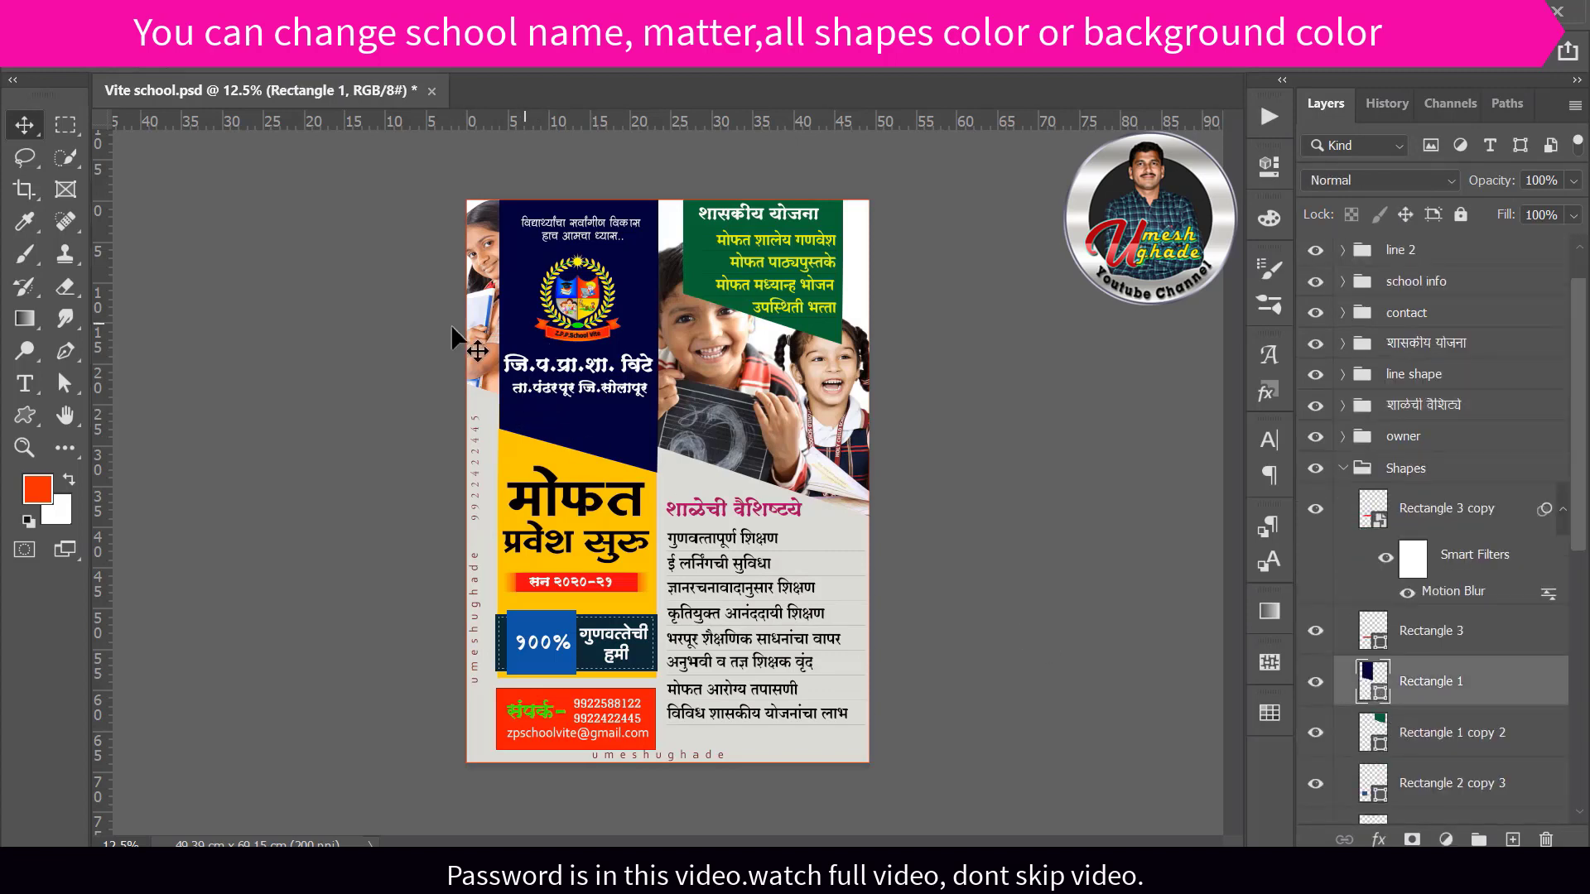
pyautogui.click(24, 415)
pyautogui.click(280, 65)
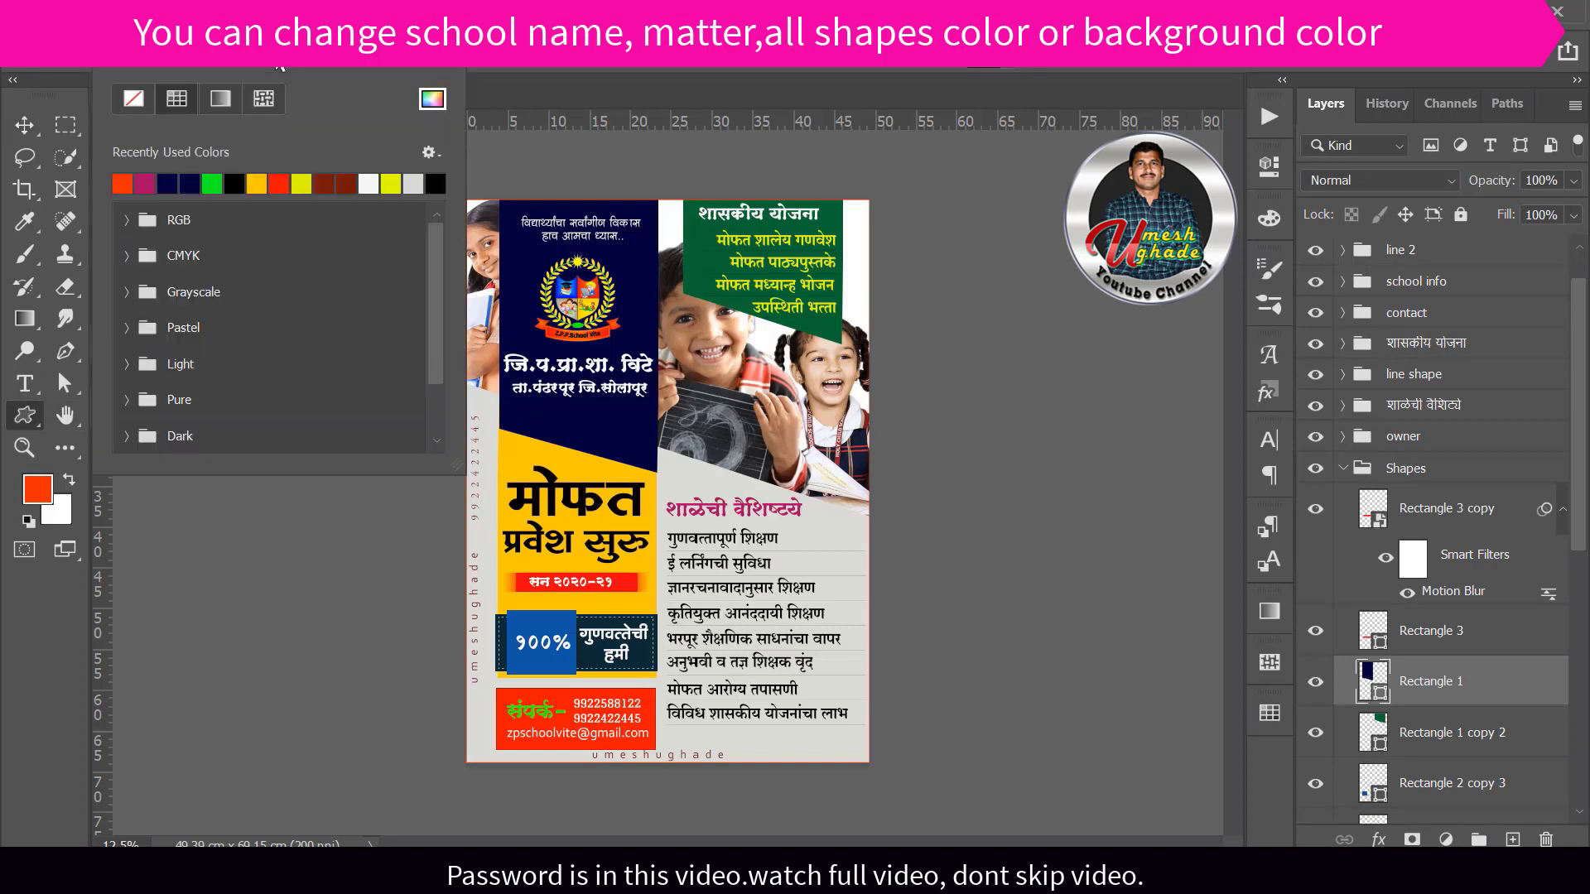
pyautogui.click(279, 183)
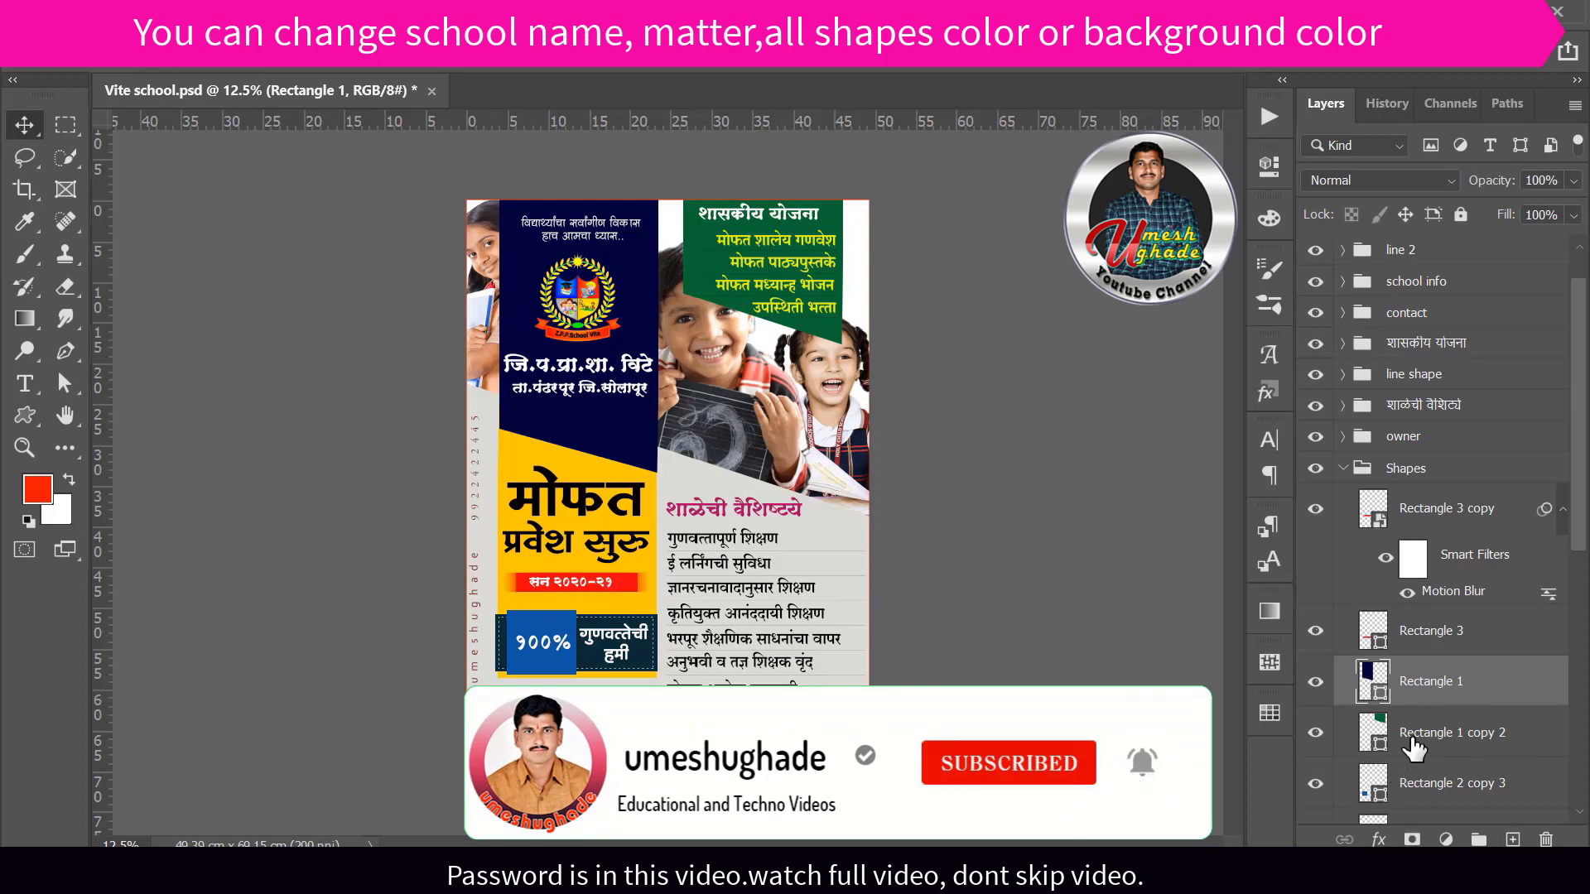
# Step: Change the Rectangle 1 copy 2 banner's fill to dark red
pyautogui.click(1352, 729)
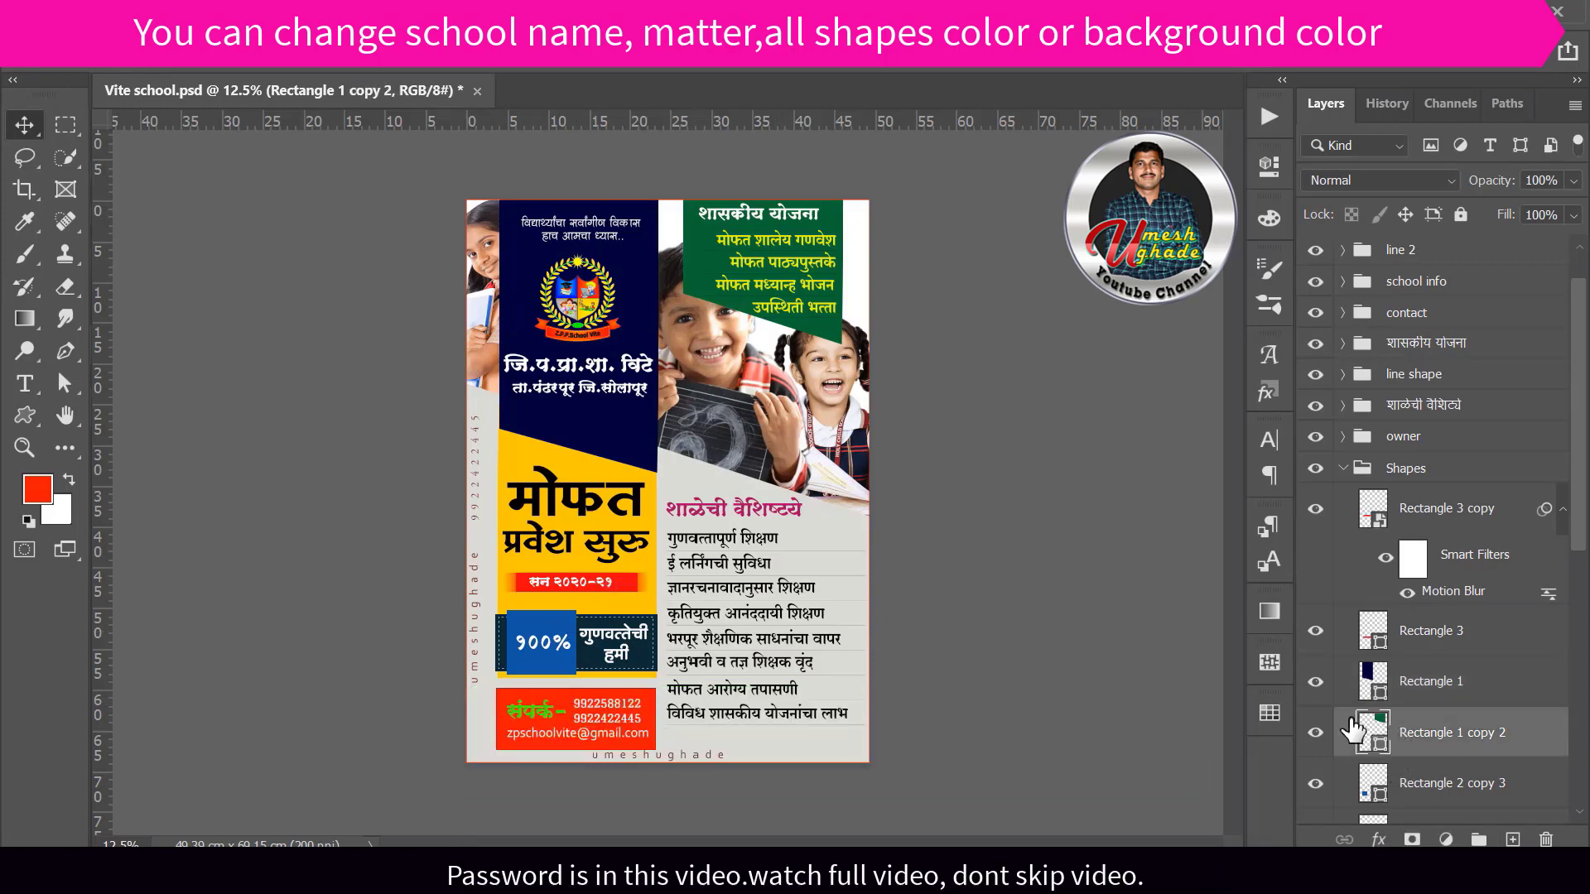
pyautogui.click(24, 416)
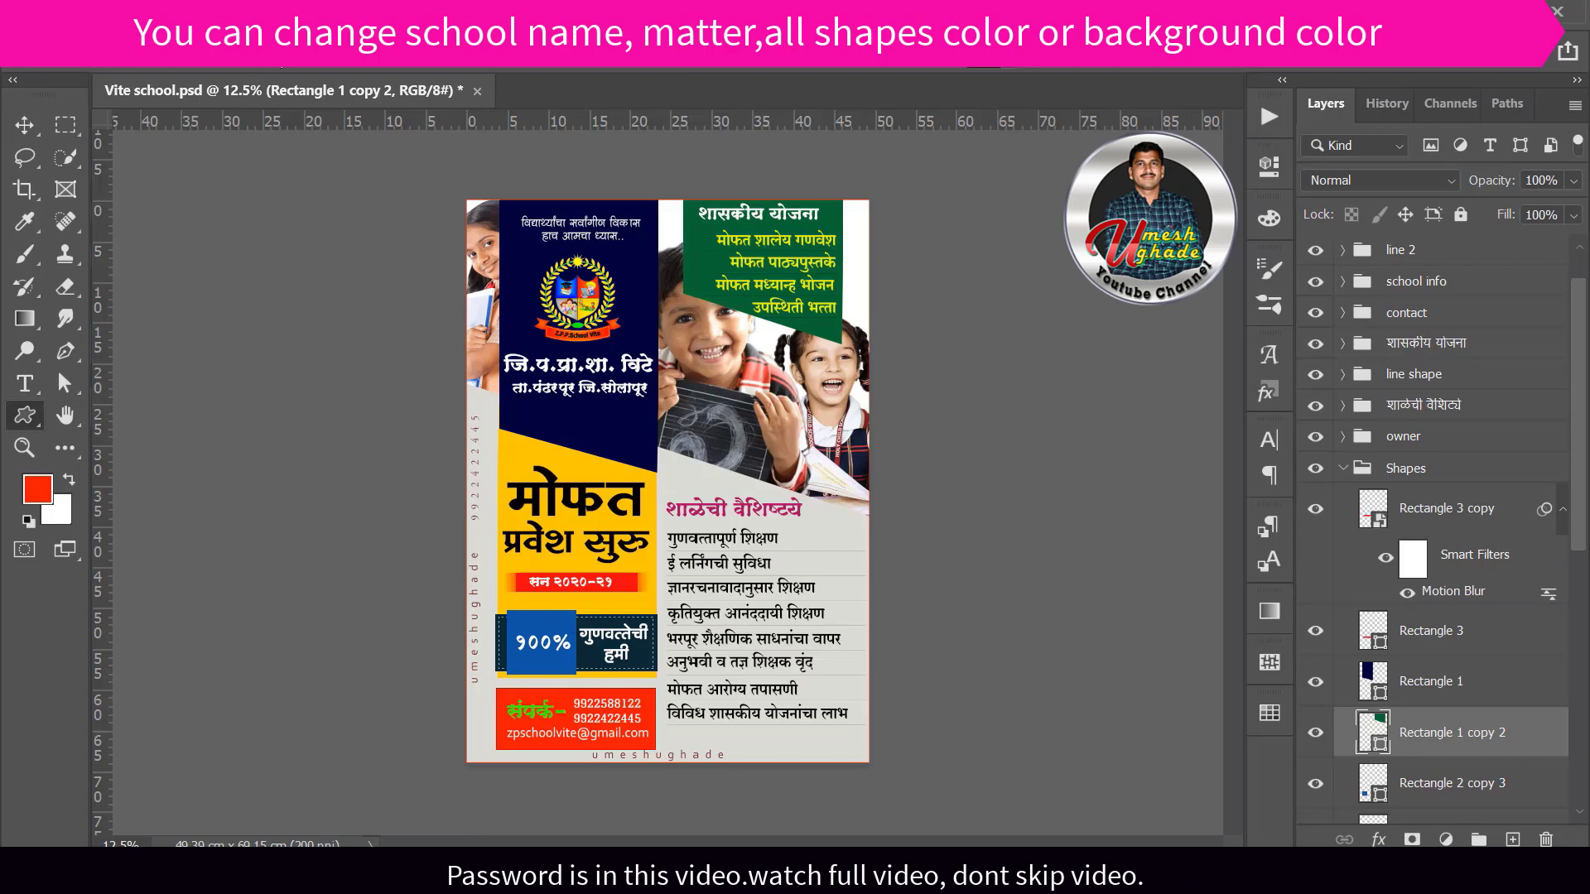
pyautogui.click(272, 65)
pyautogui.click(284, 179)
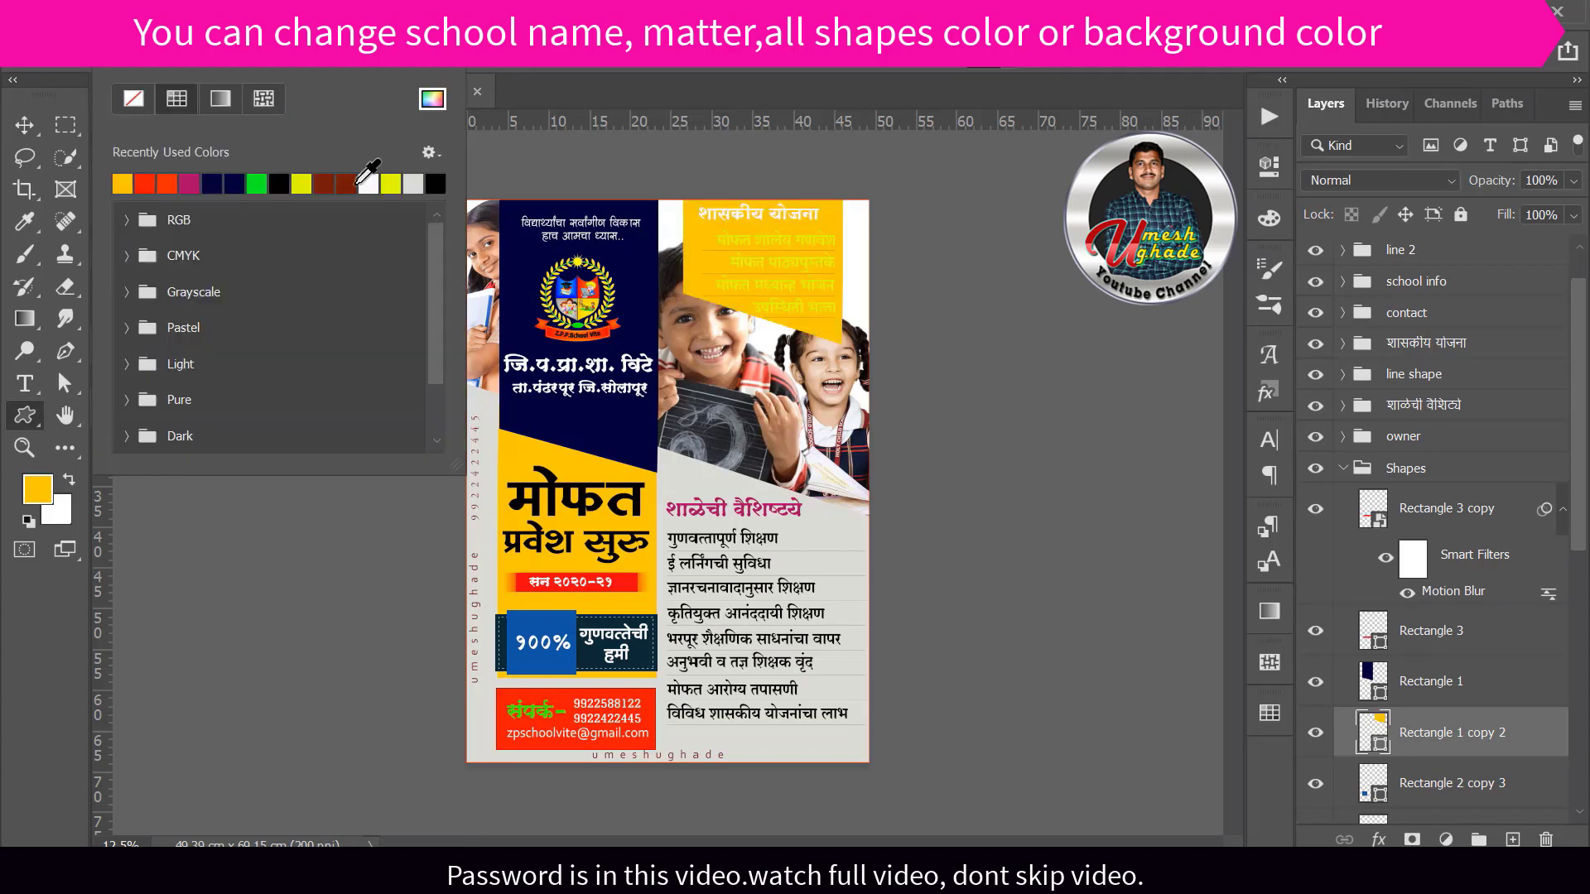
pyautogui.click(348, 183)
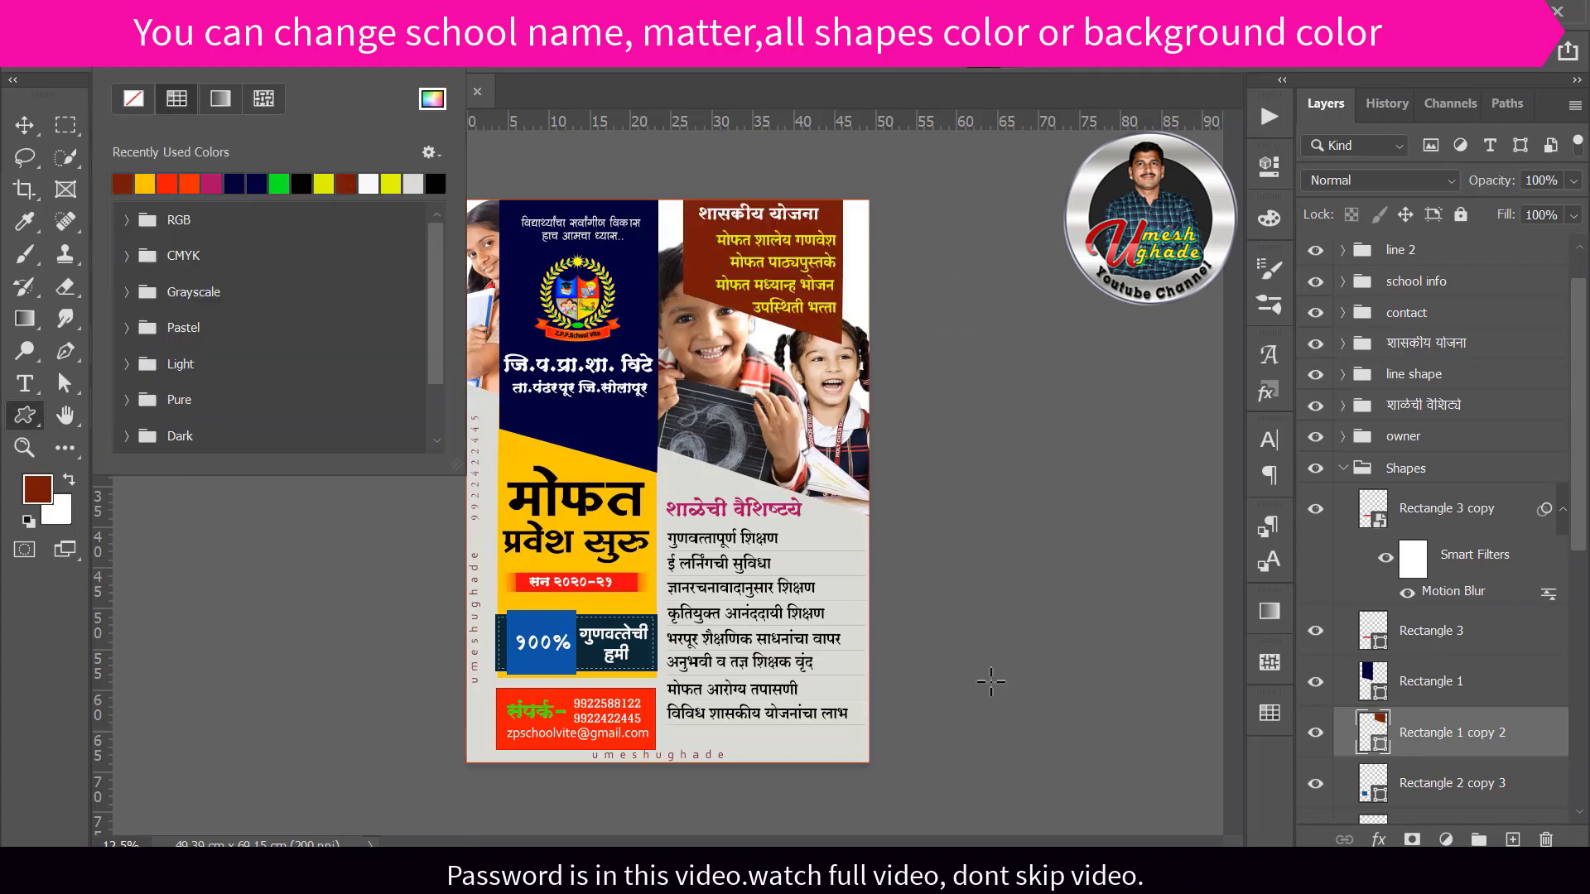
pyautogui.click(25, 126)
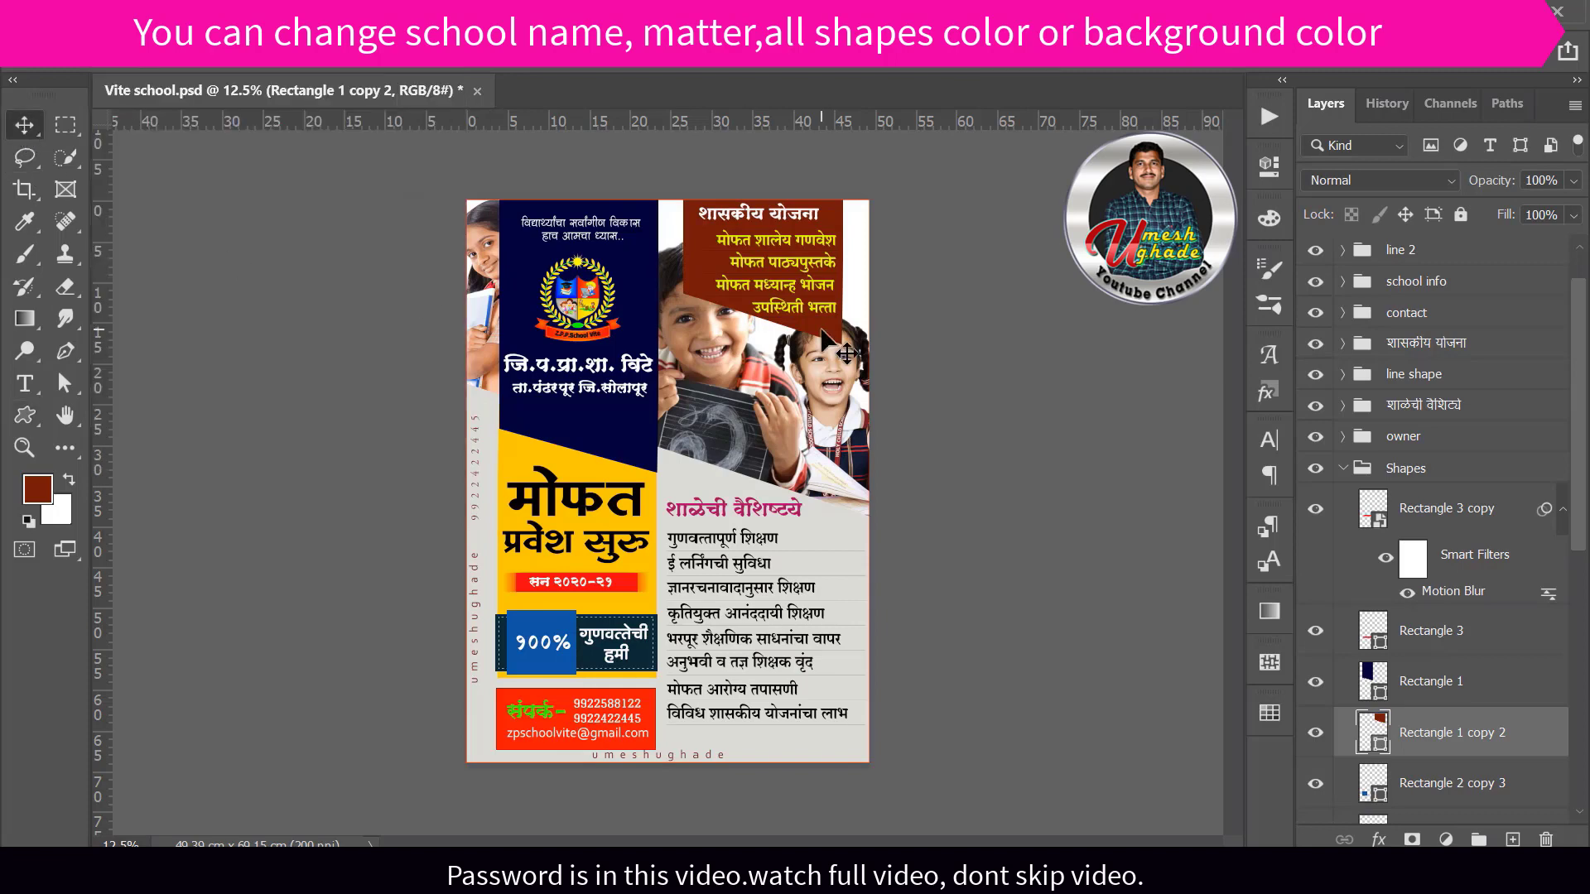
pyautogui.scroll(-3, 1422, 764)
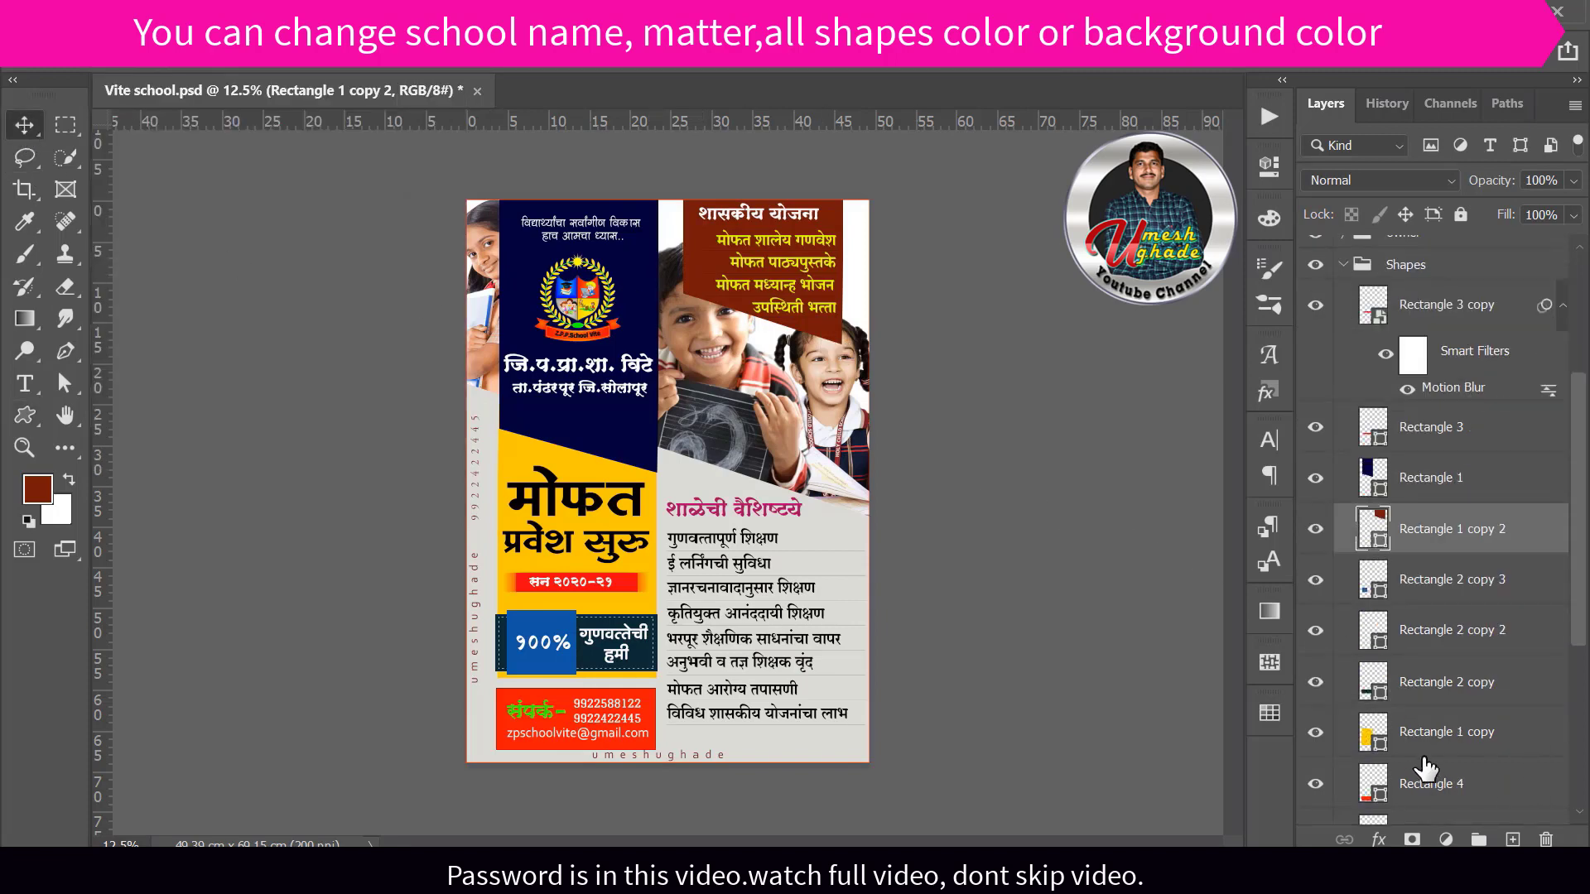
pyautogui.click(1375, 743)
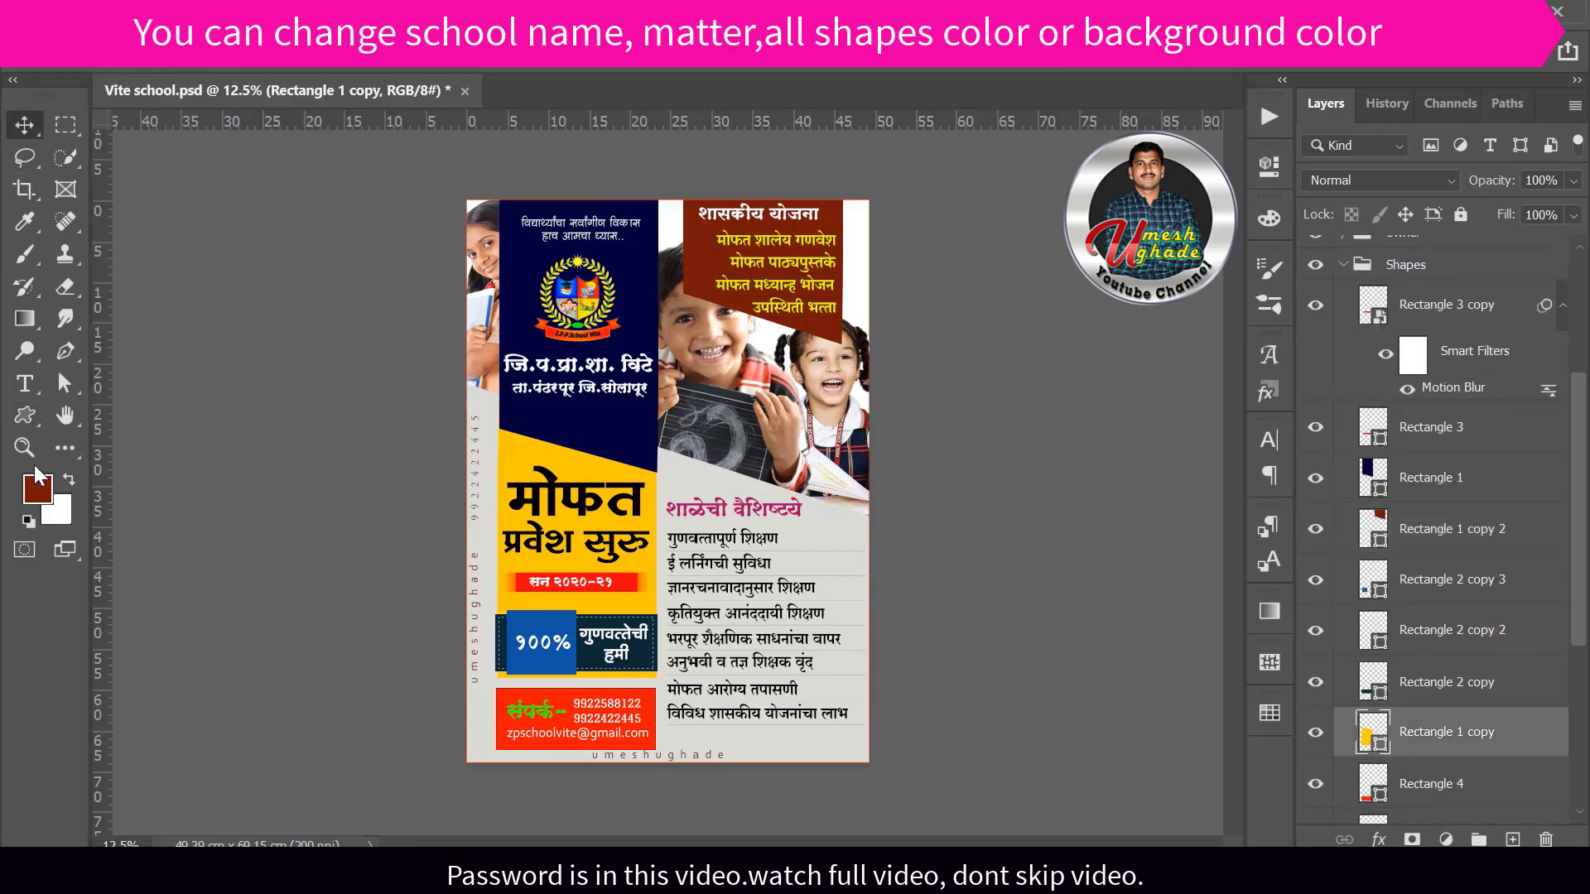
pyautogui.click(25, 415)
pyautogui.click(282, 60)
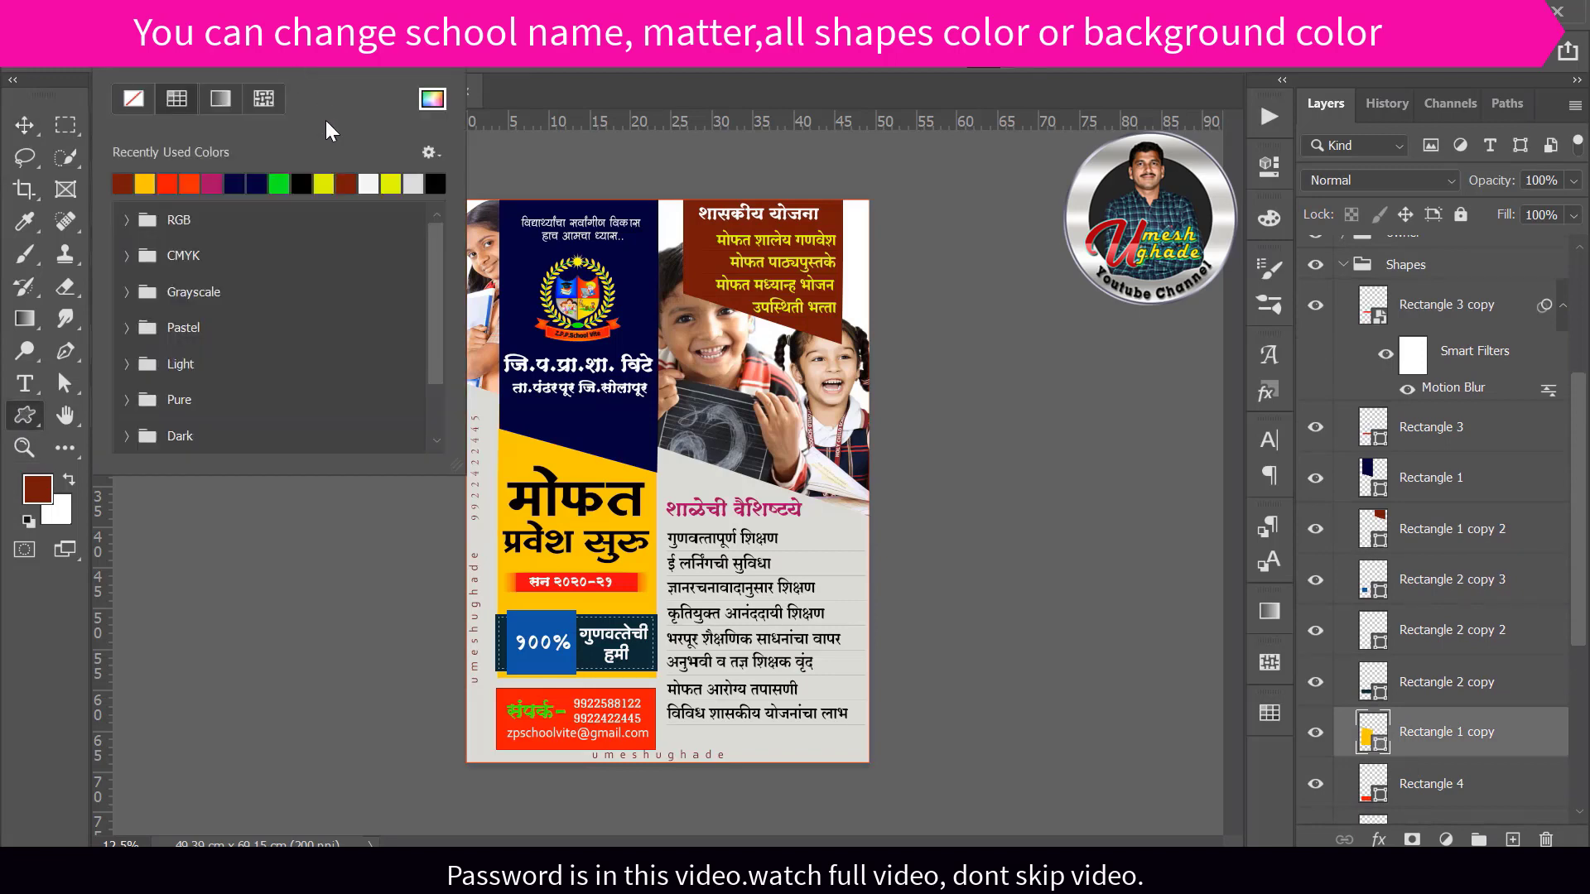
pyautogui.click(302, 184)
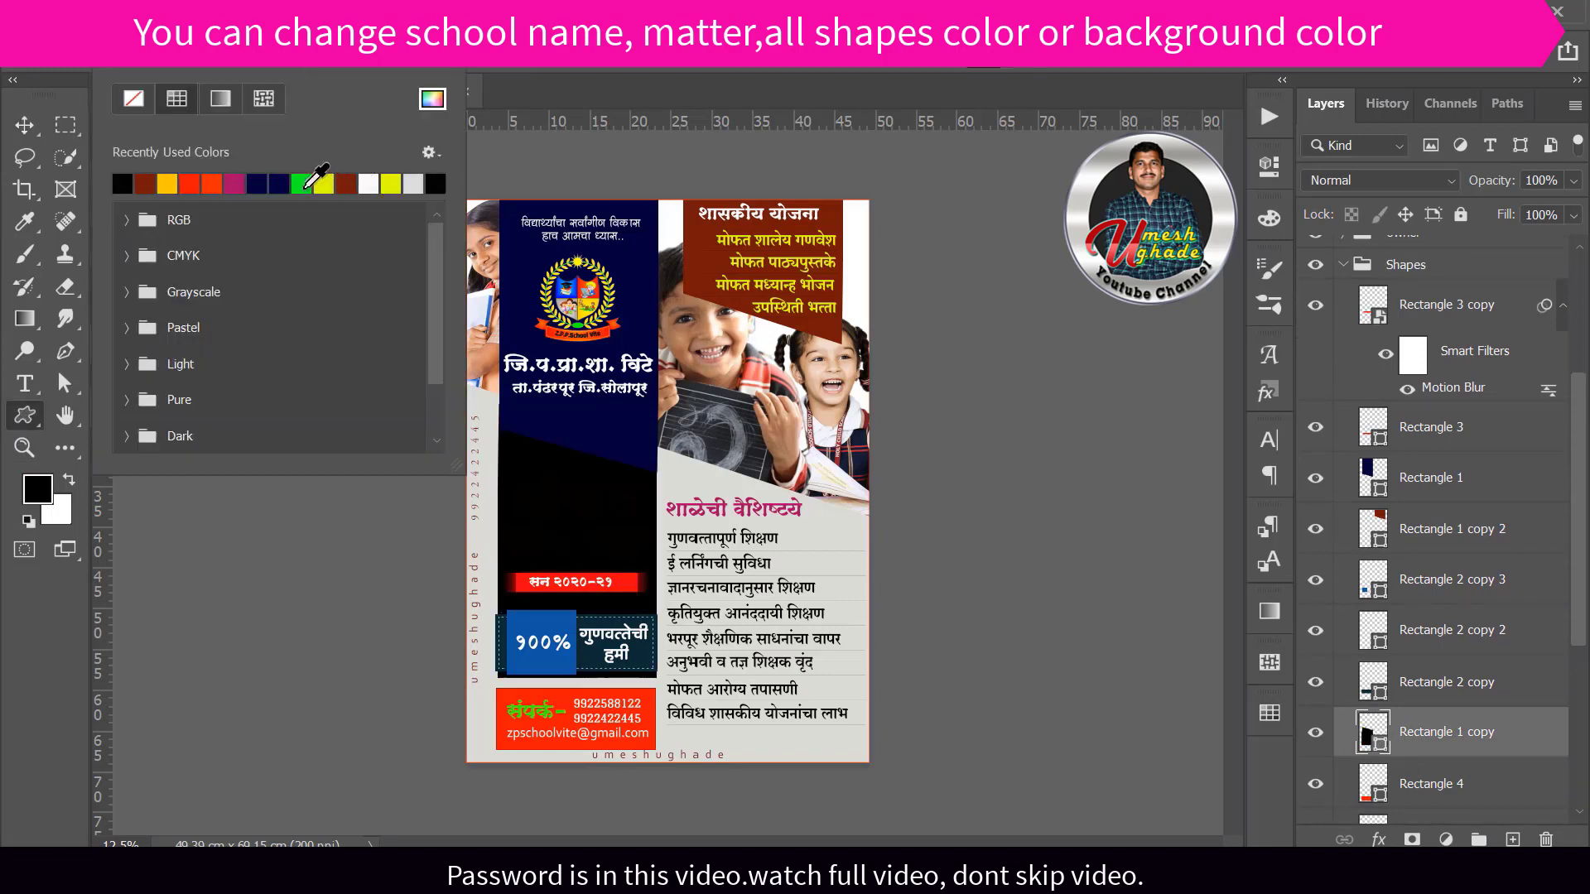
pyautogui.click(302, 184)
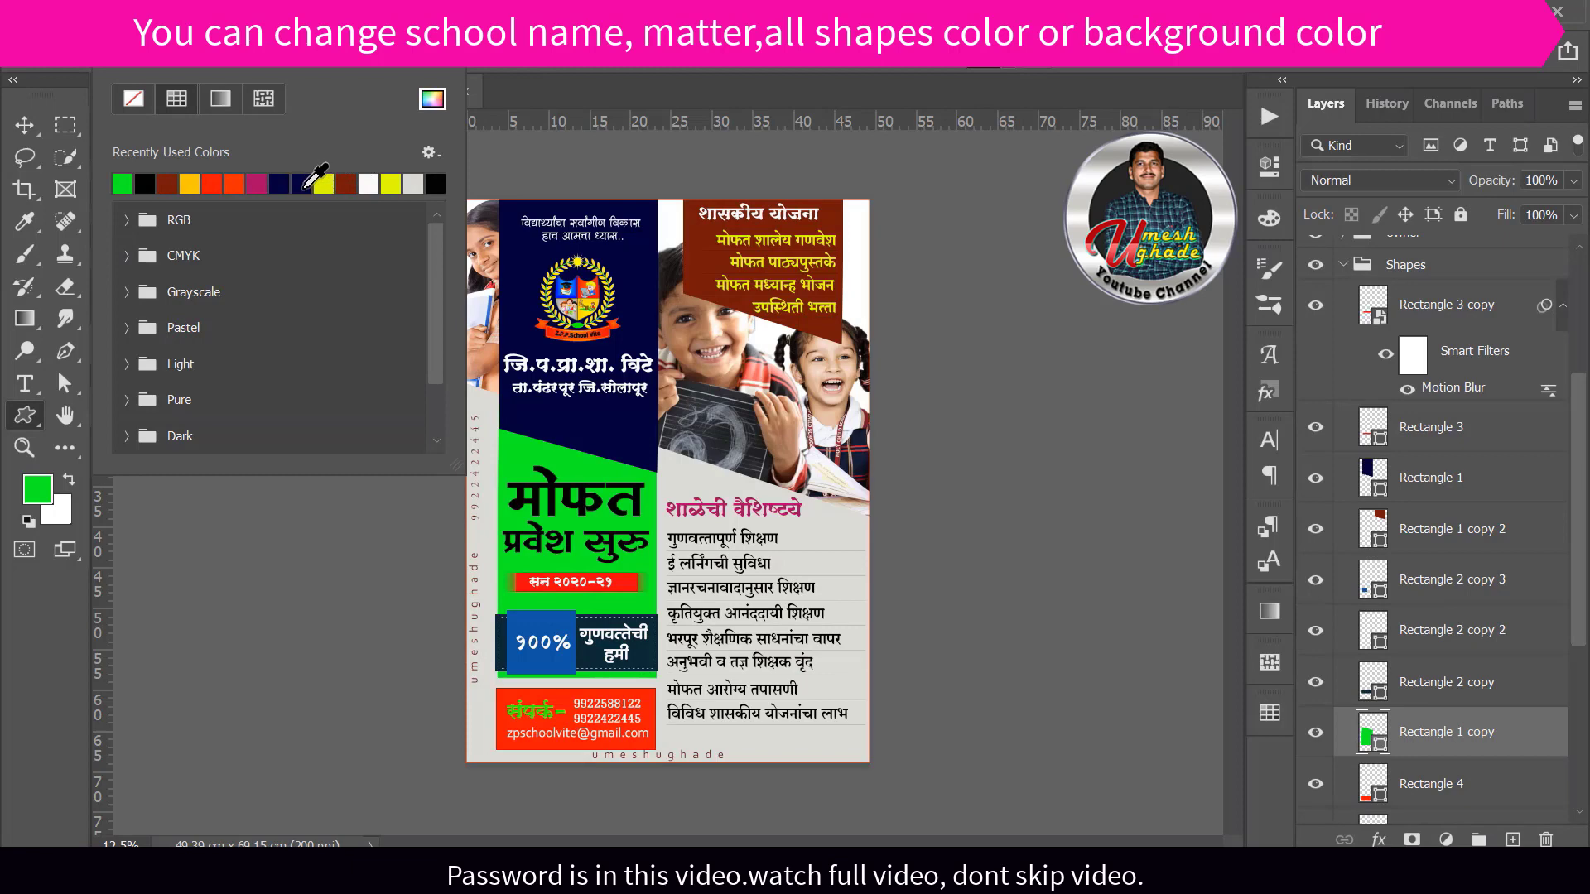
pyautogui.click(25, 125)
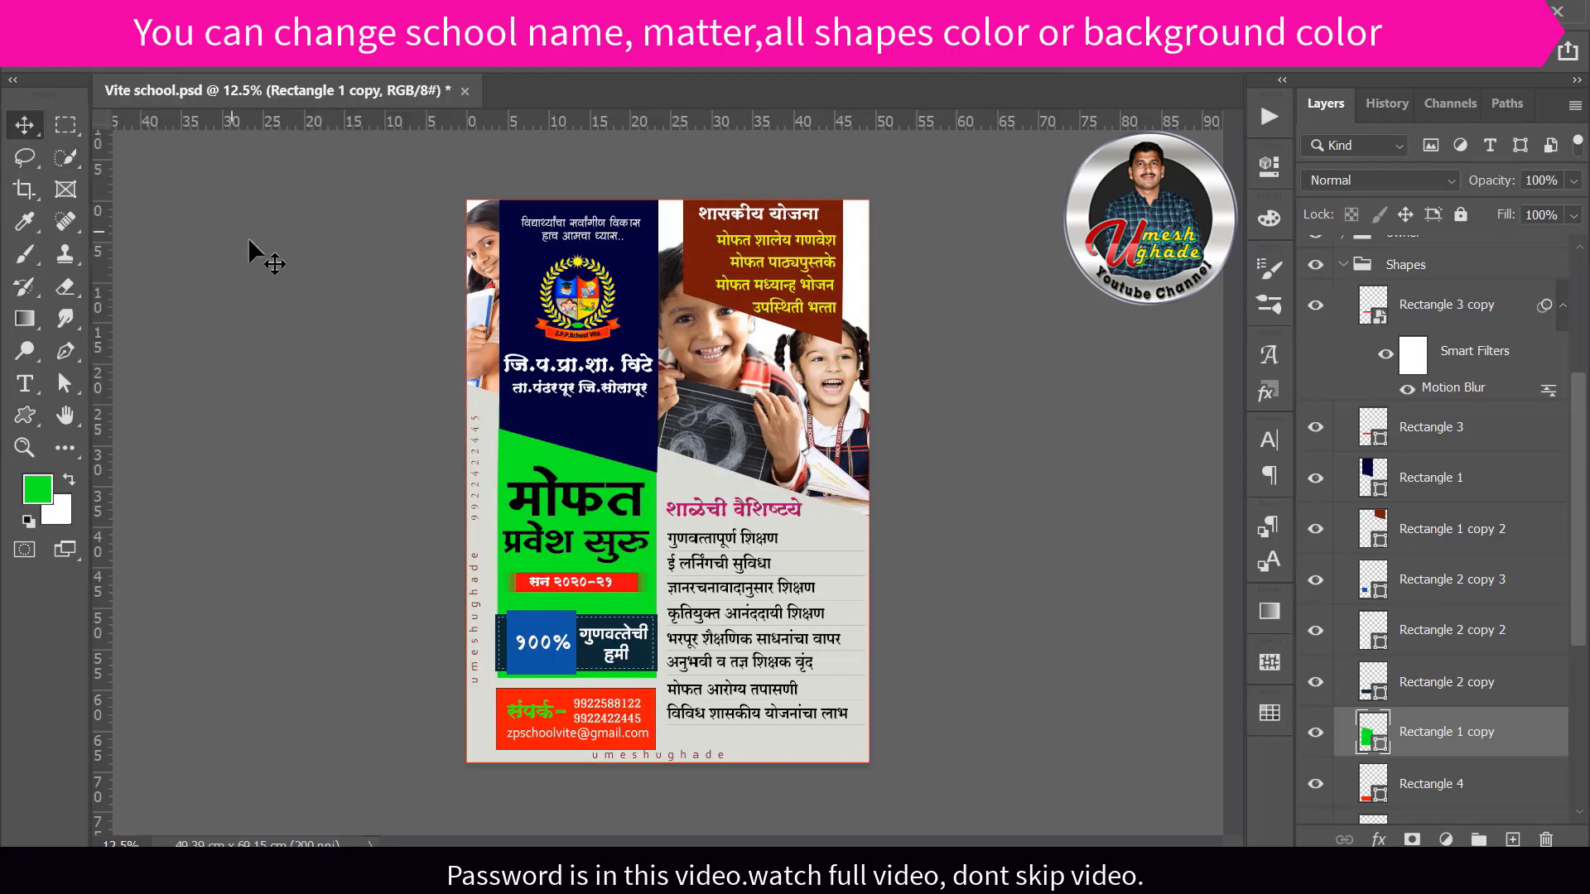
pyautogui.hotkey('ctrl', 'z')
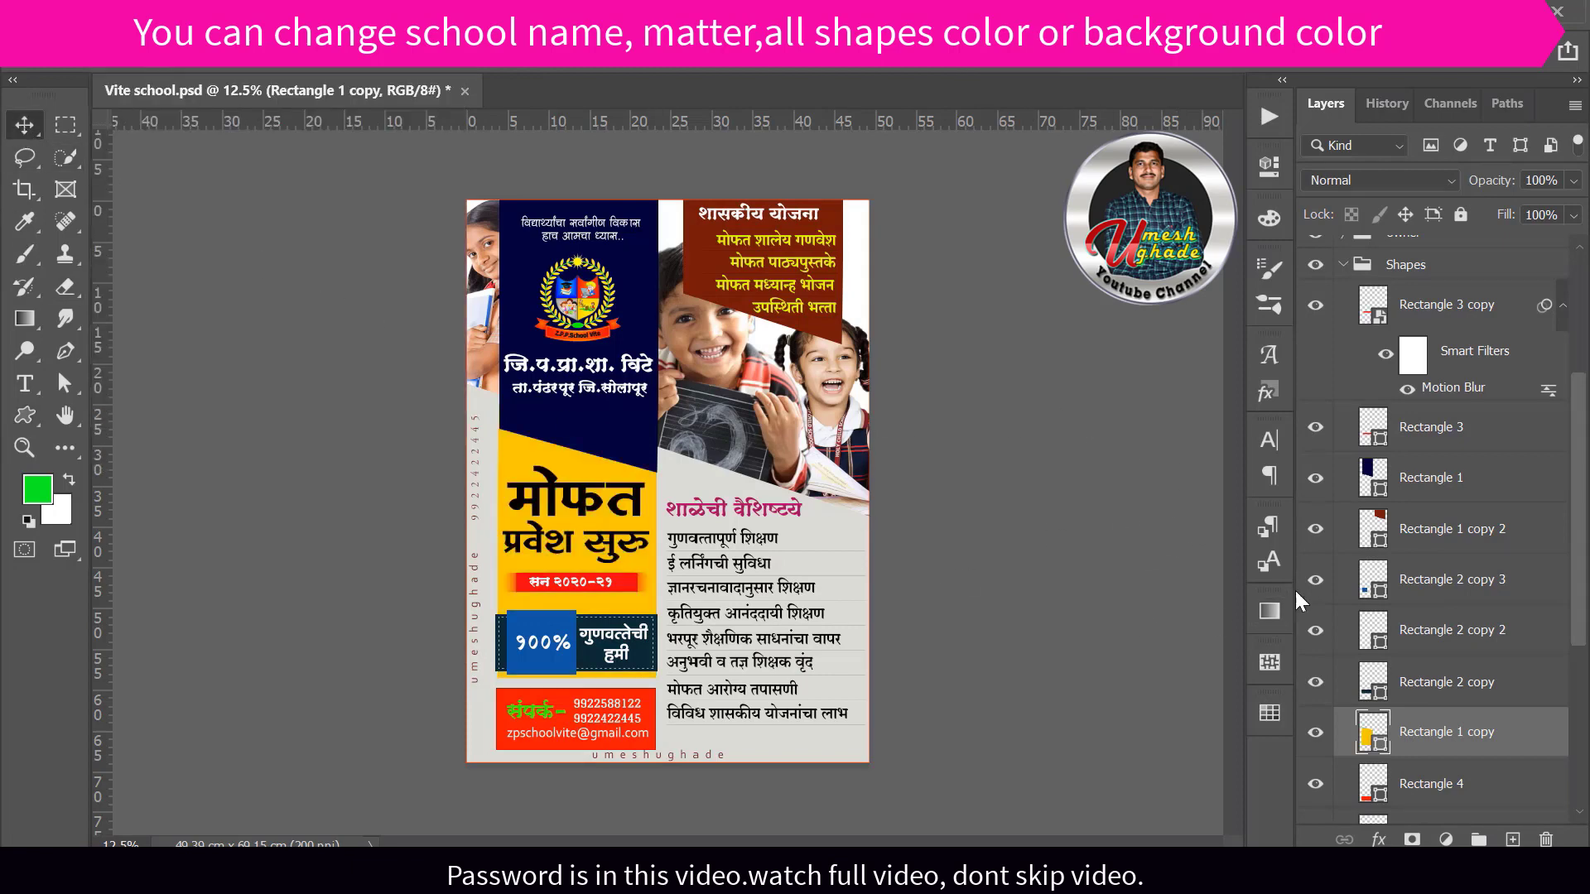
pyautogui.scroll(-2, 1495, 737)
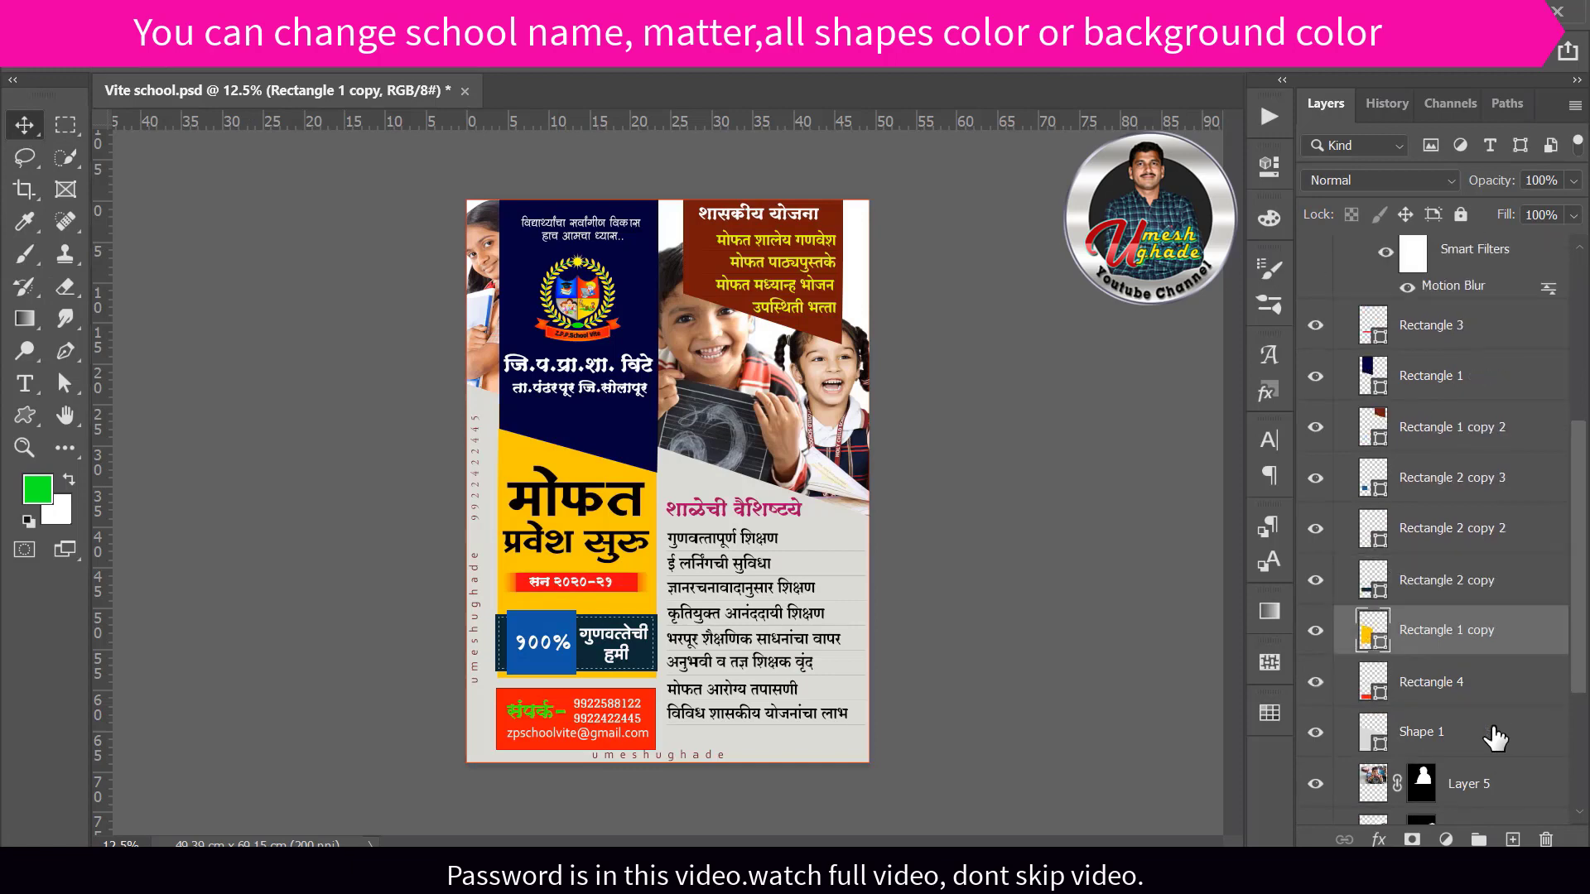
pyautogui.scroll(2, 1495, 737)
pyautogui.scroll(-2, 1495, 737)
pyautogui.scroll(2, 1495, 737)
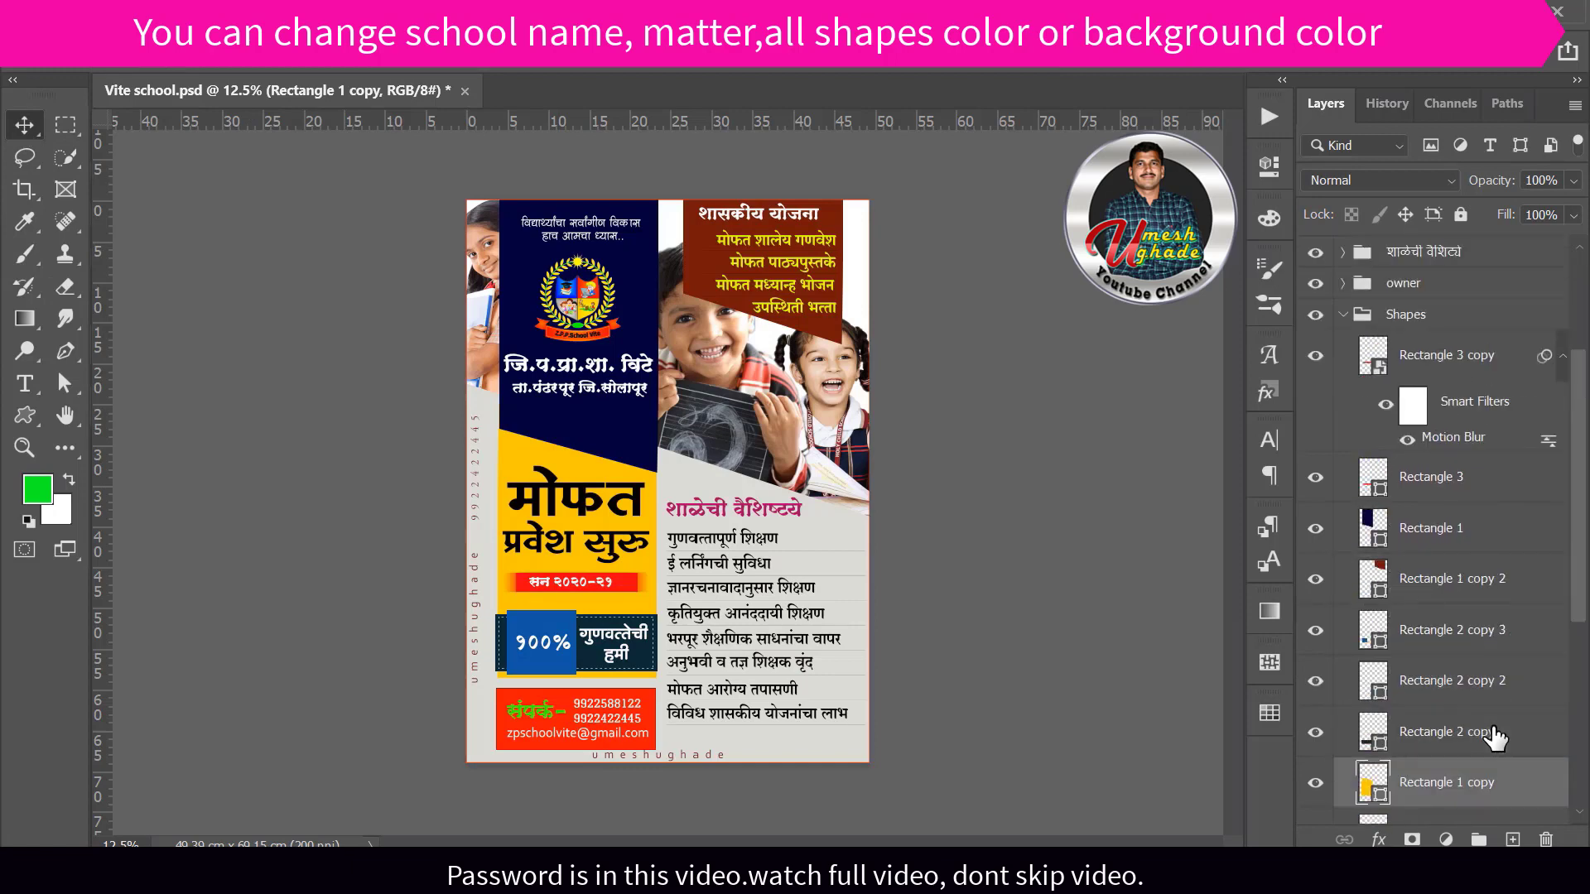
pyautogui.scroll(4, 1494, 737)
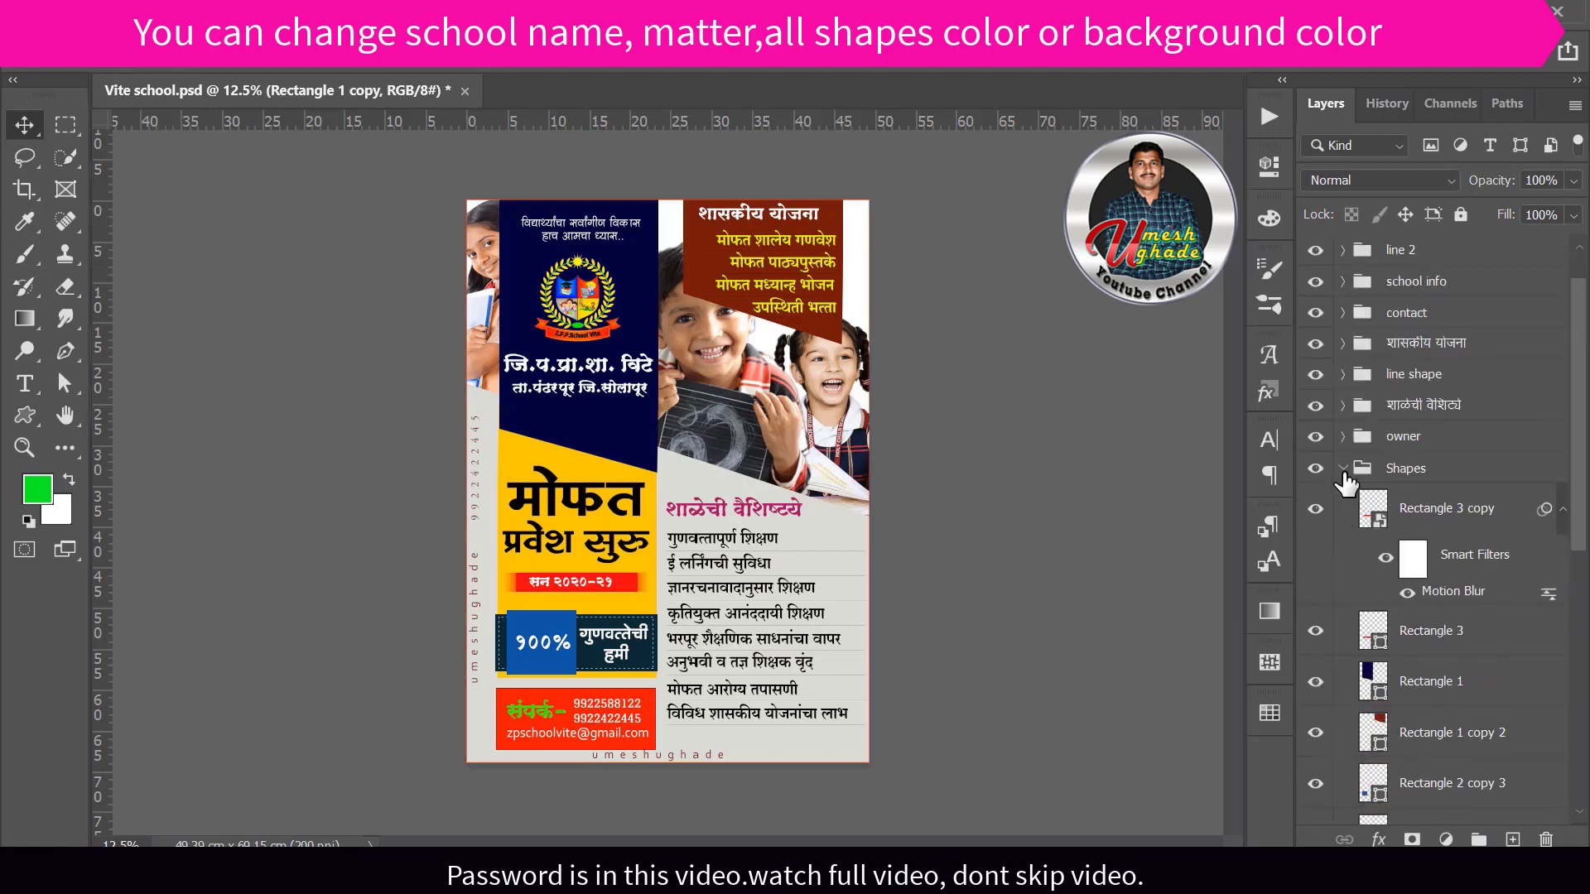
# Step: Collapse the Shapes group, then briefly expand and collapse the owner group
pyautogui.click(1343, 469)
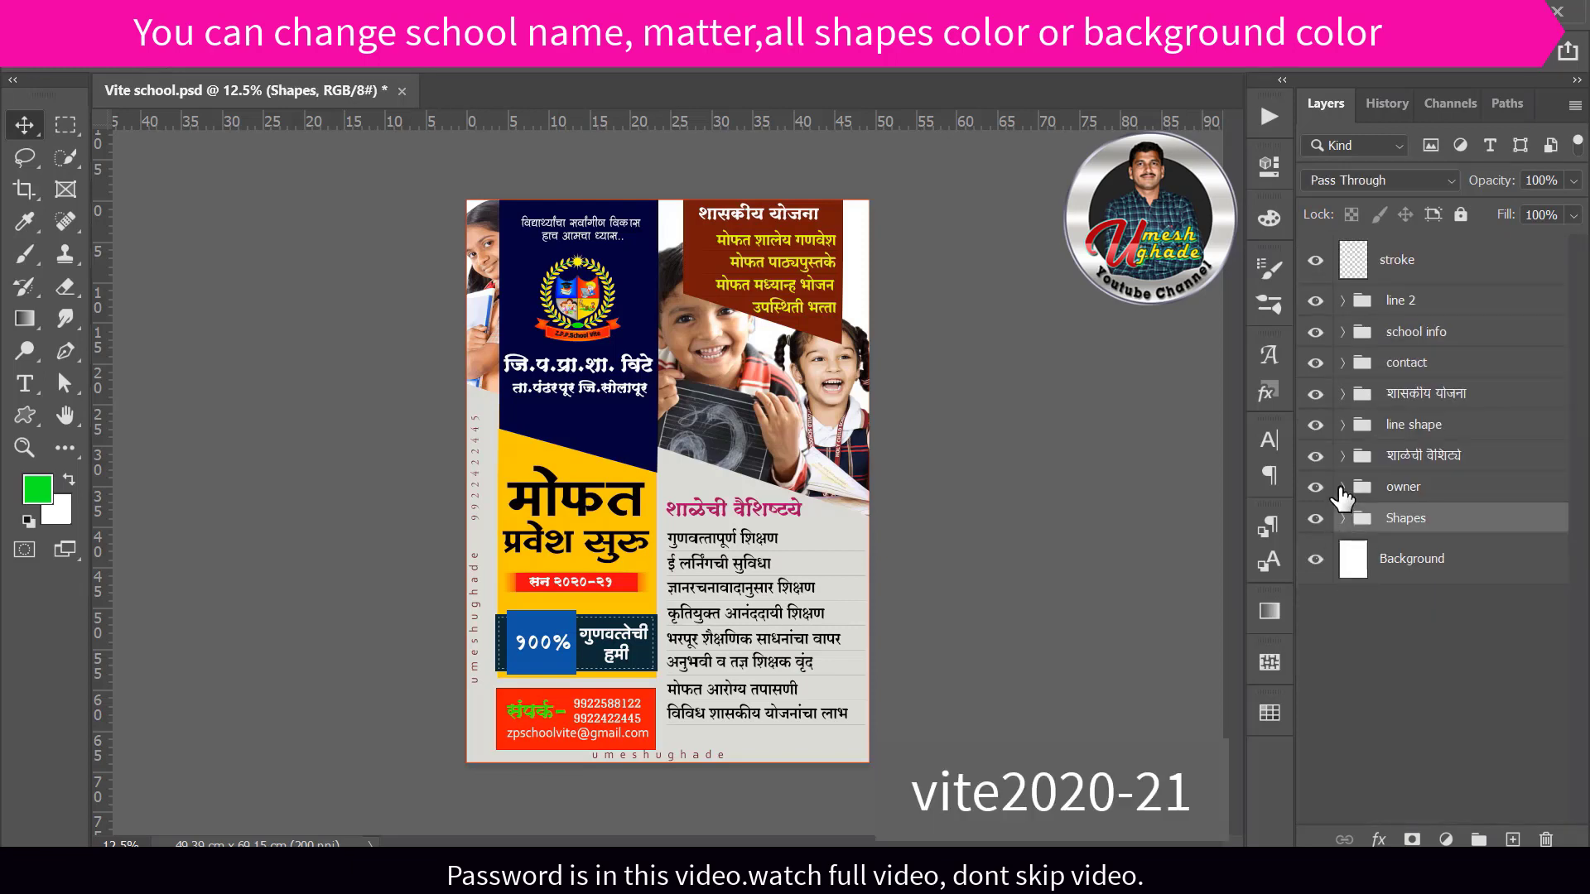
pyautogui.click(1343, 487)
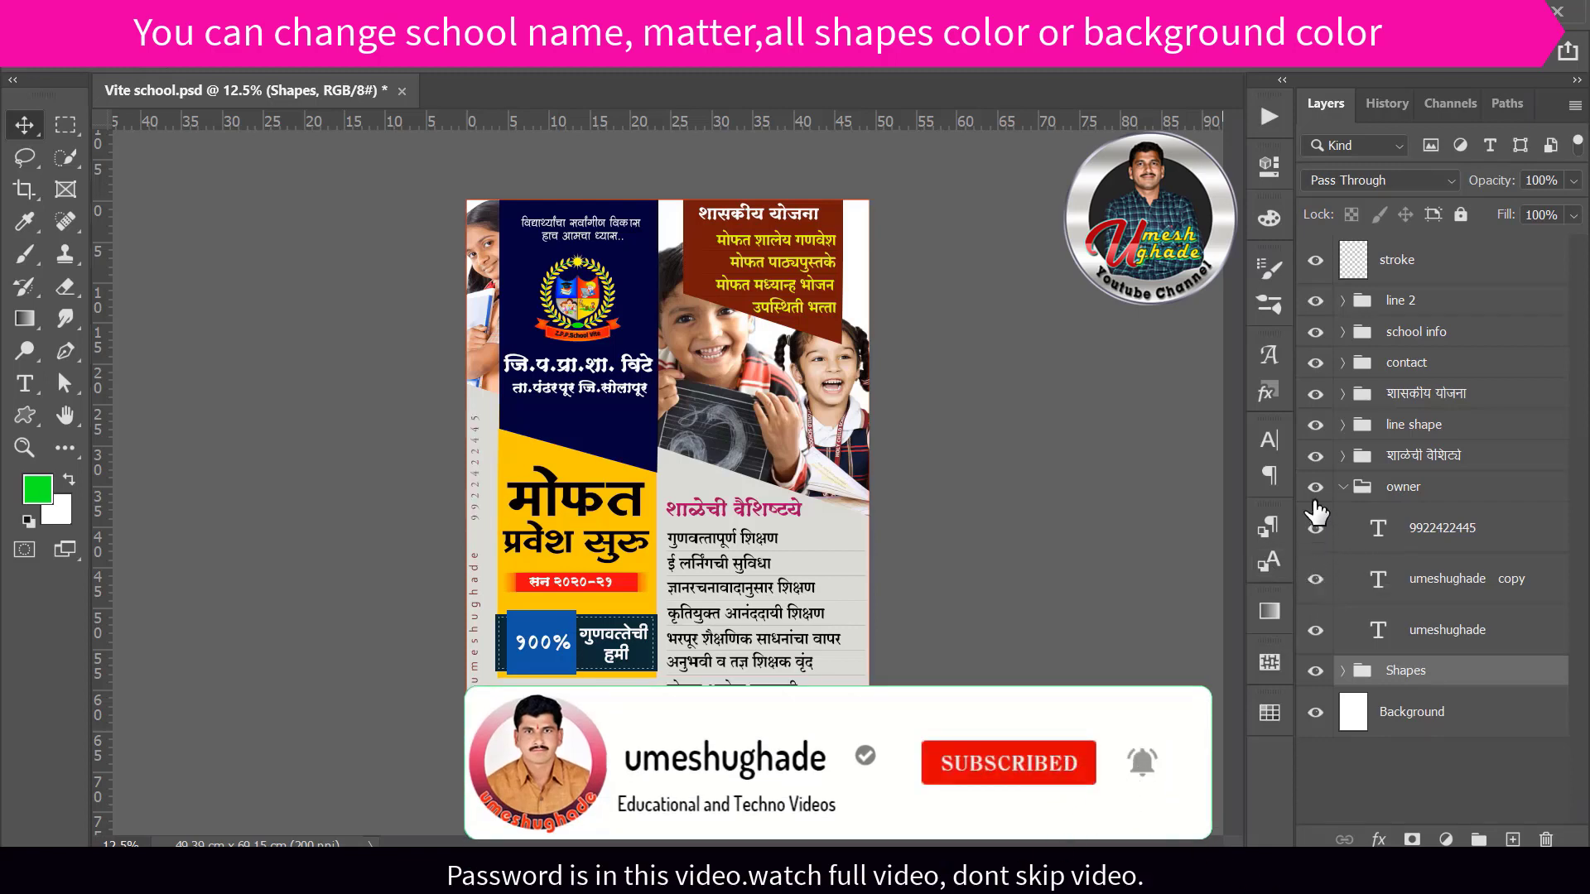
pyautogui.click(1343, 487)
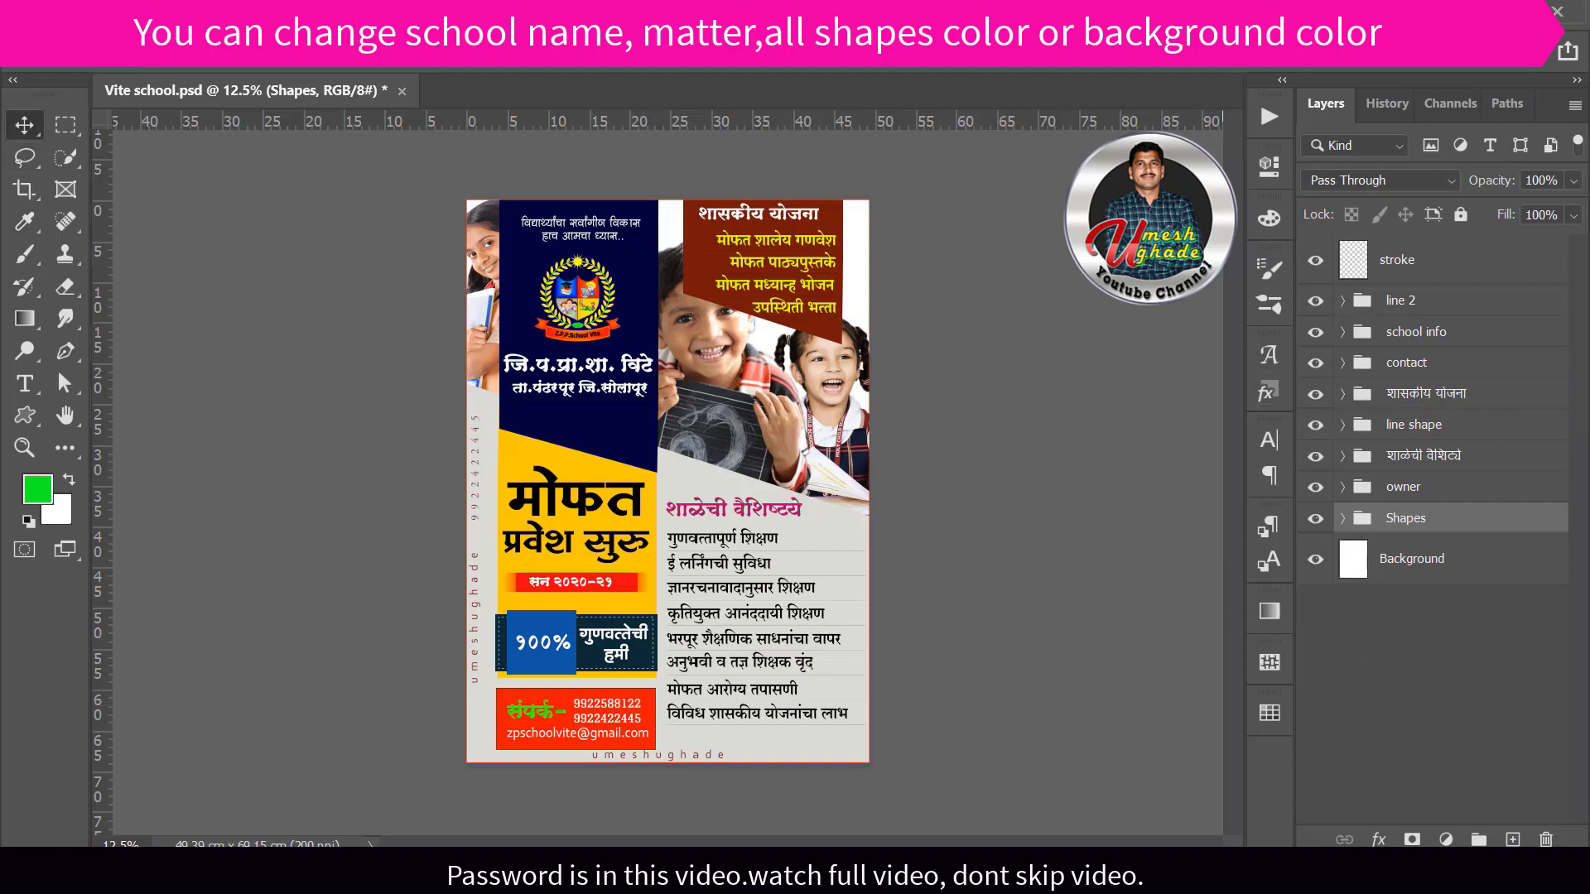
pyautogui.click(51, 10)
# Step: Save a JPEG copy of the poster to the Desktop on this computer
pyautogui.click(120, 304)
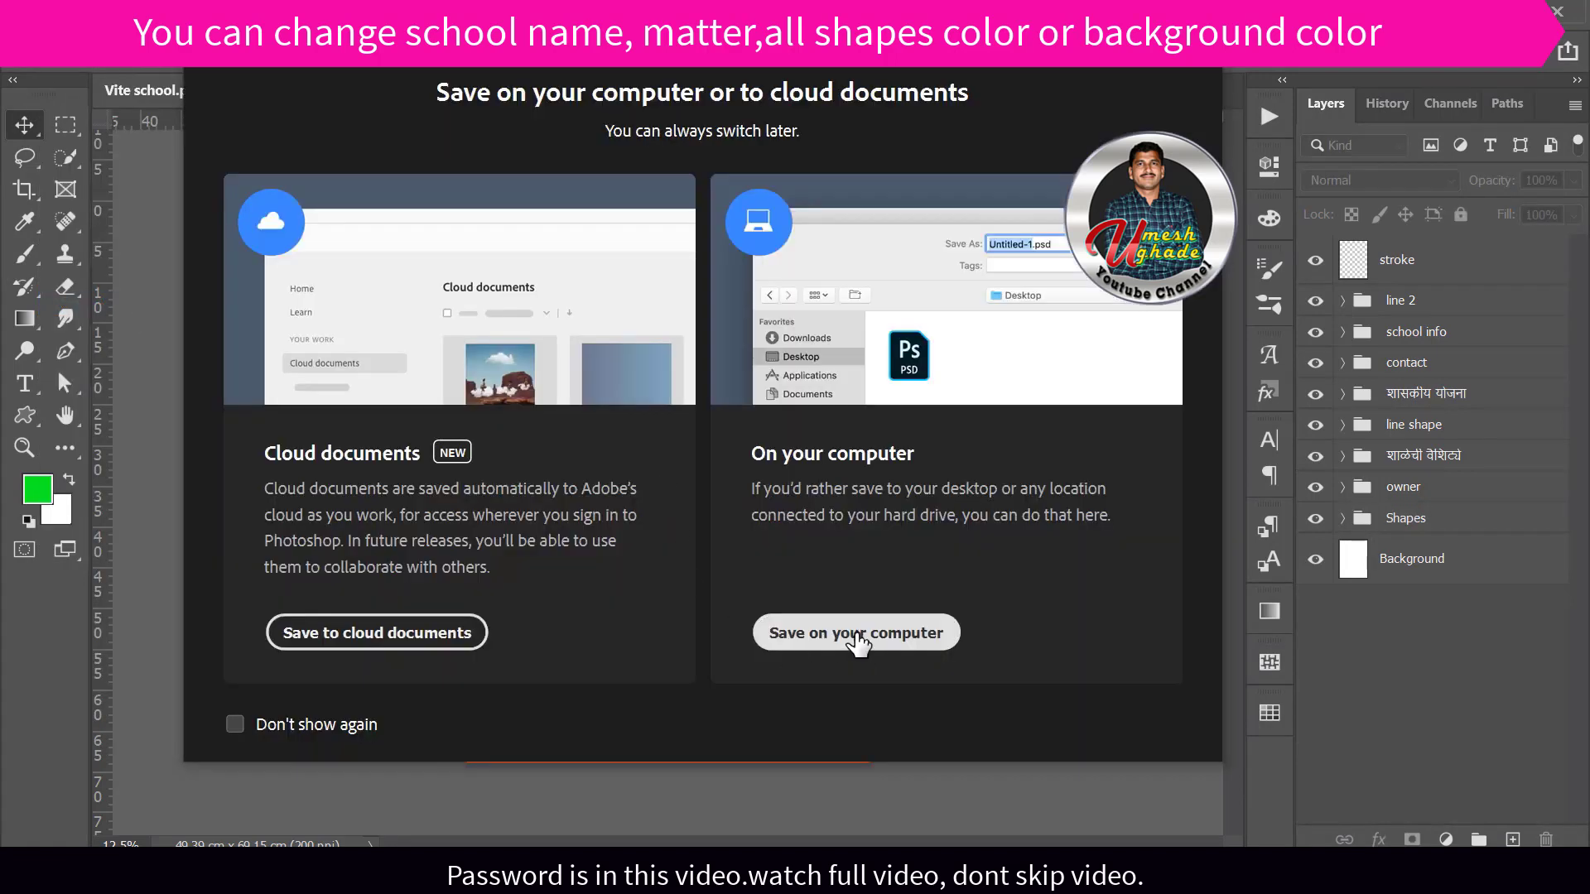
pyautogui.click(856, 636)
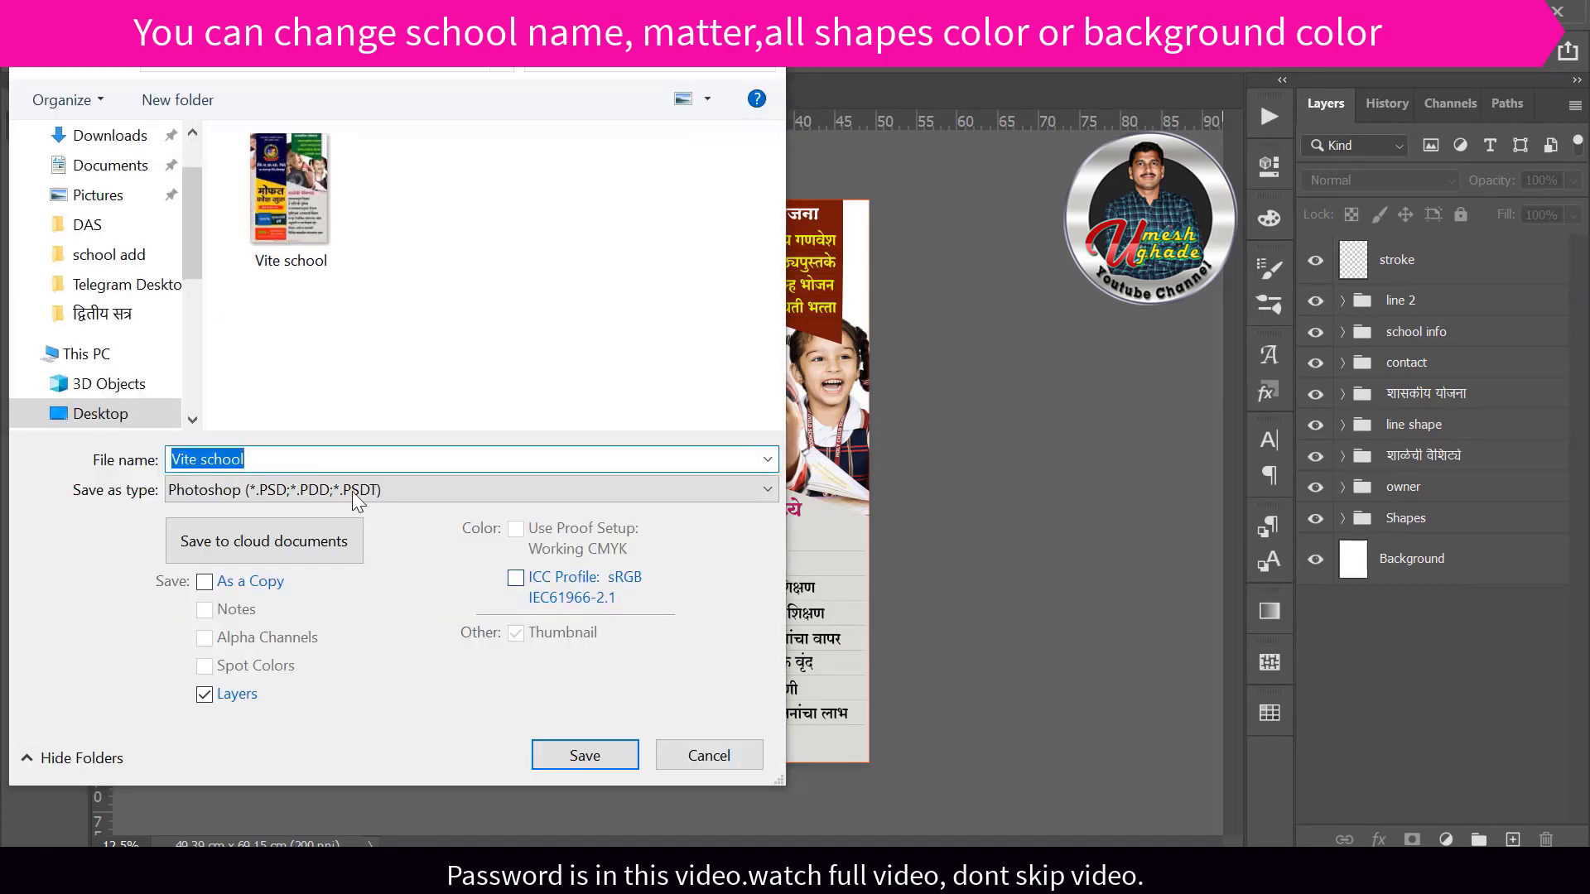
pyautogui.click(356, 492)
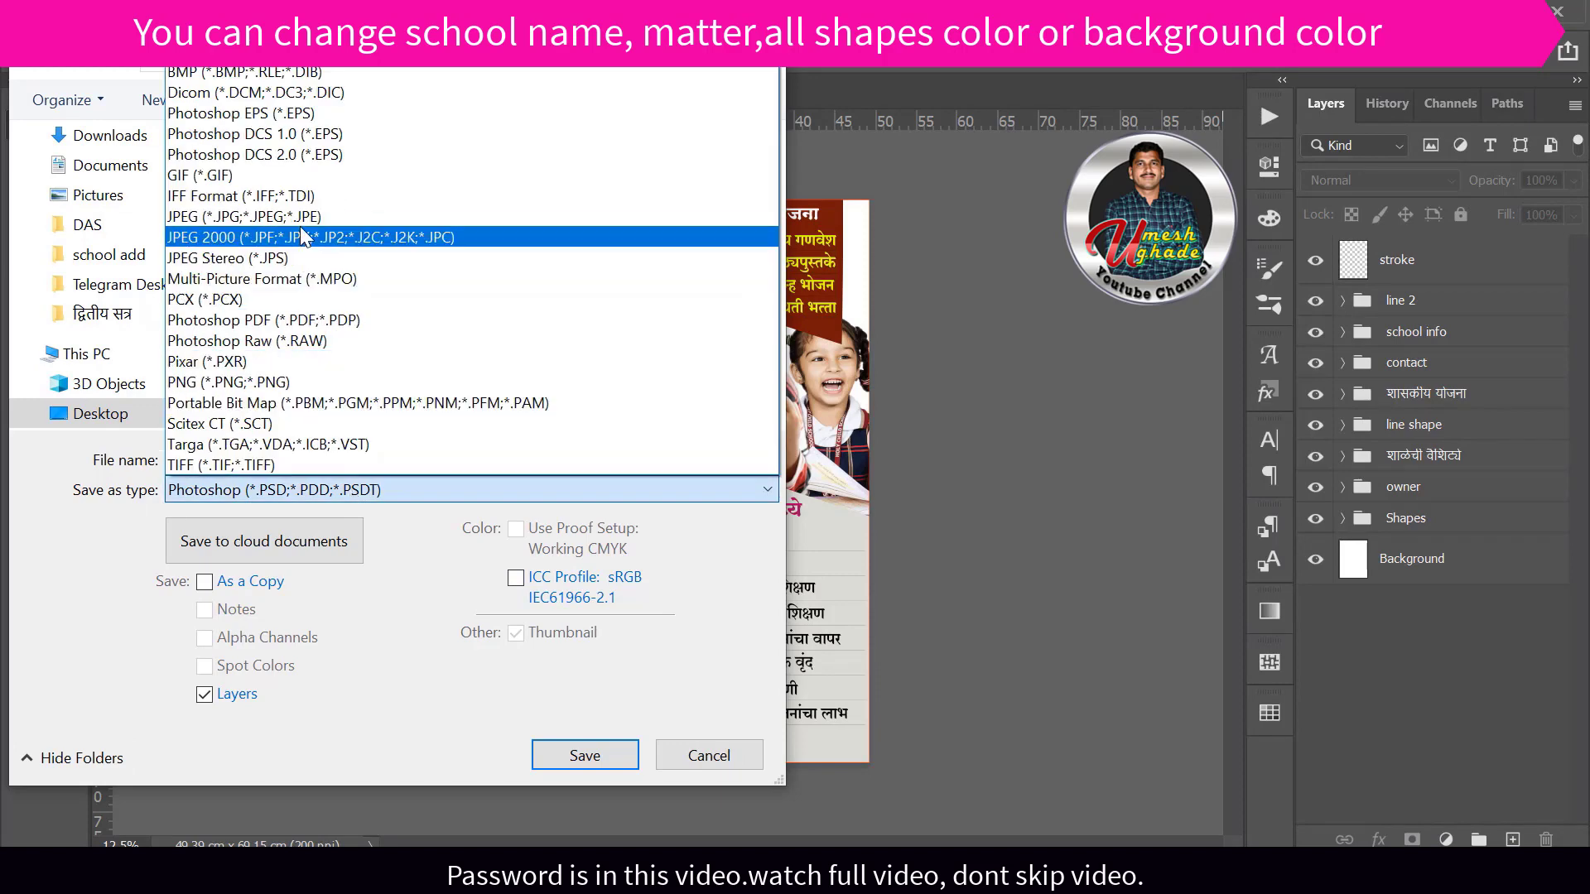
pyautogui.click(356, 216)
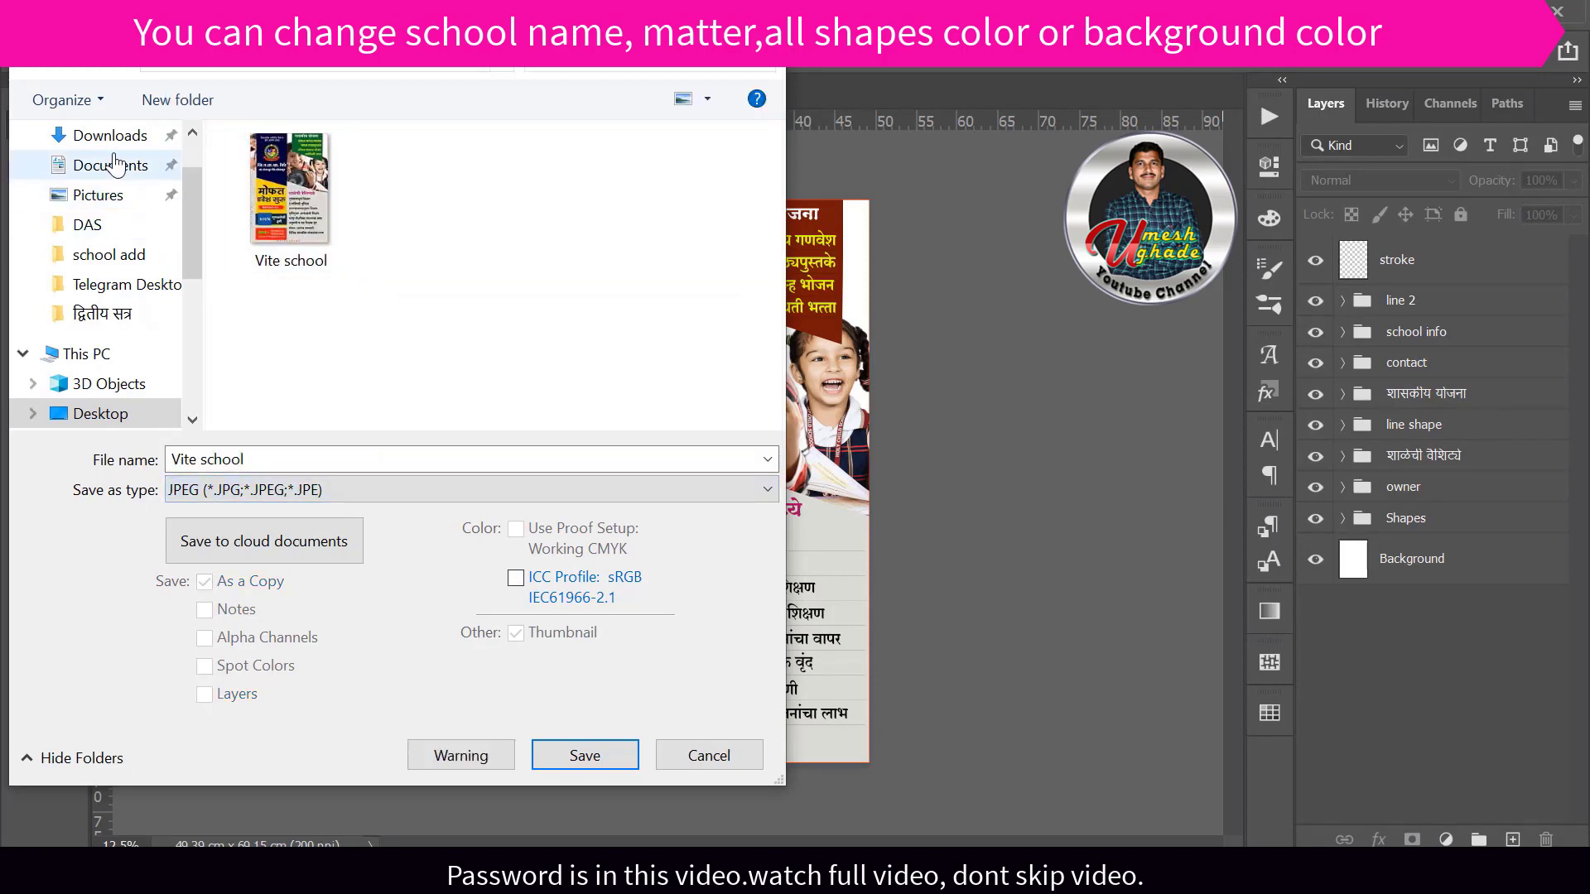
pyautogui.scroll(2, 120, 161)
pyautogui.click(128, 184)
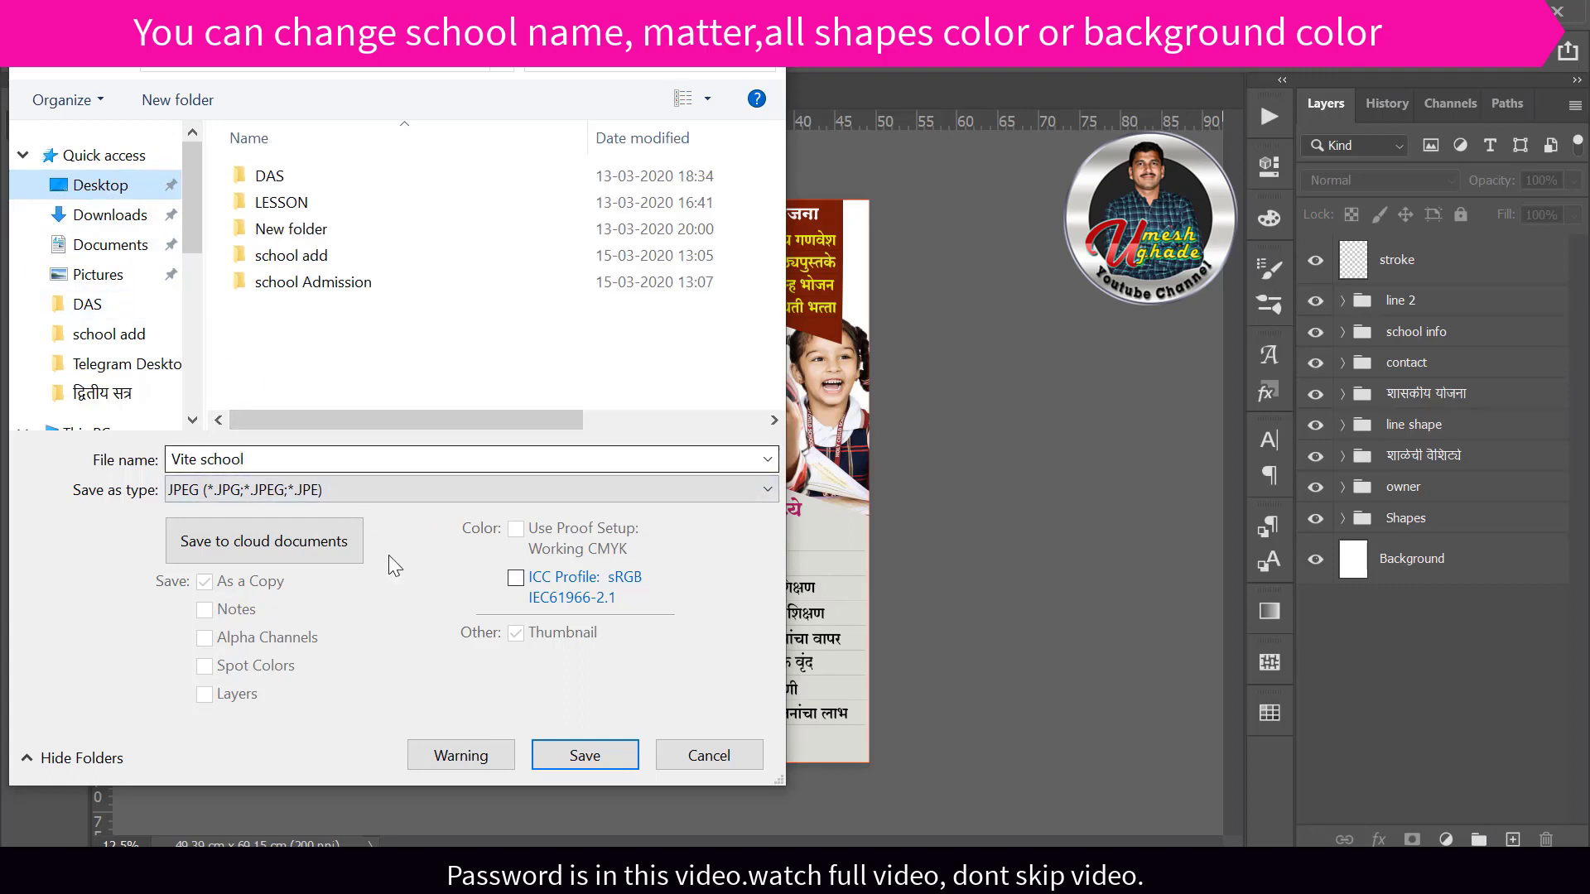
pyautogui.click(584, 754)
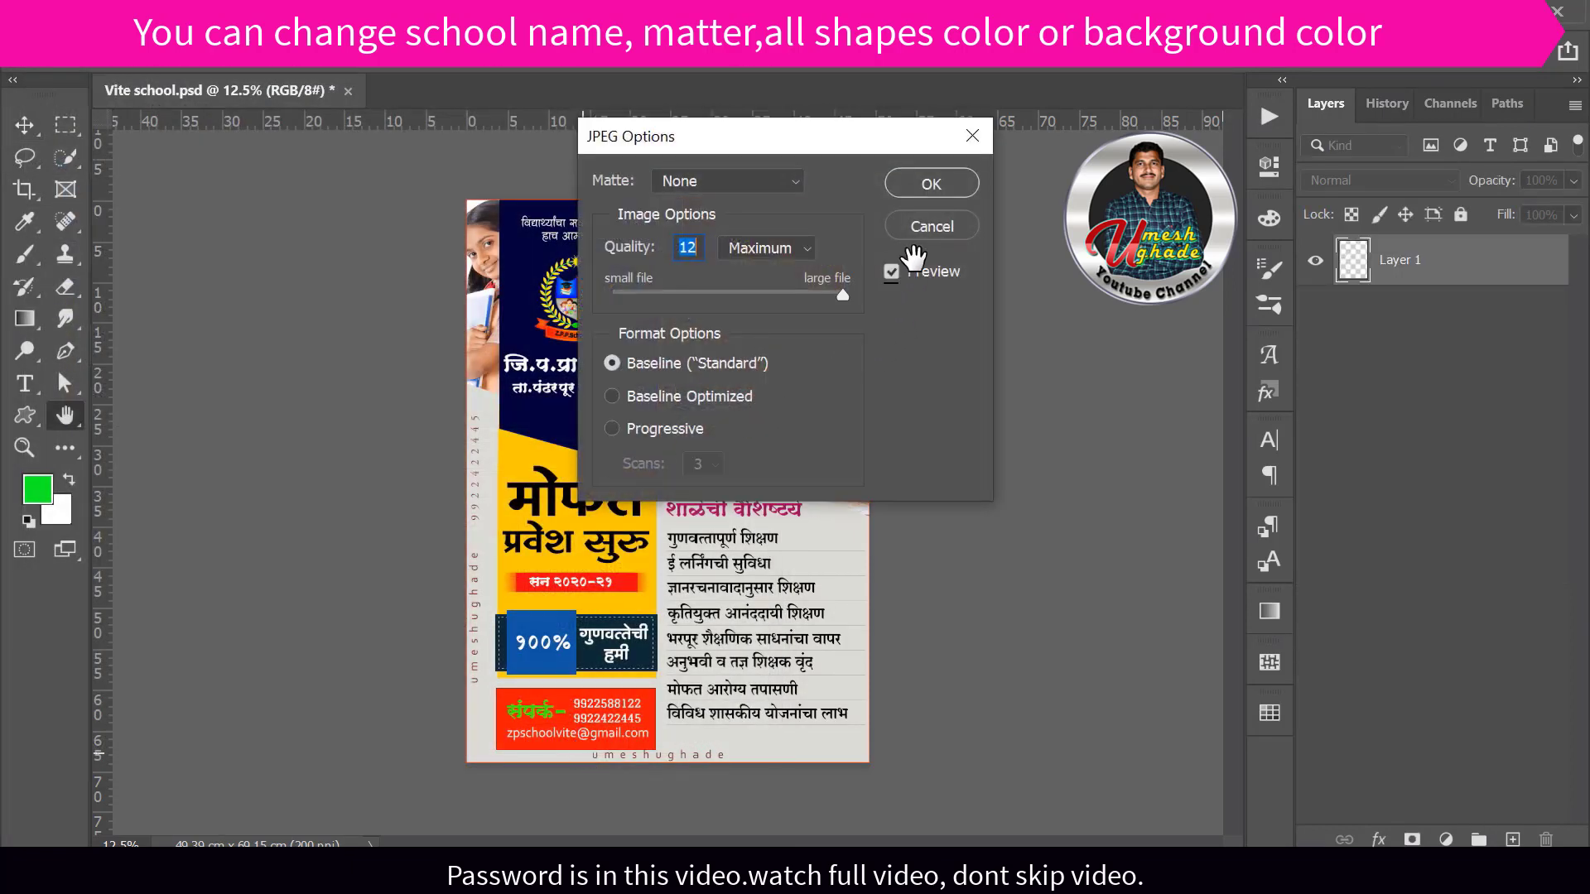
# Step: Accept the maximum-quality JPEG options, then quit Photoshop once the save completes
pyautogui.click(932, 183)
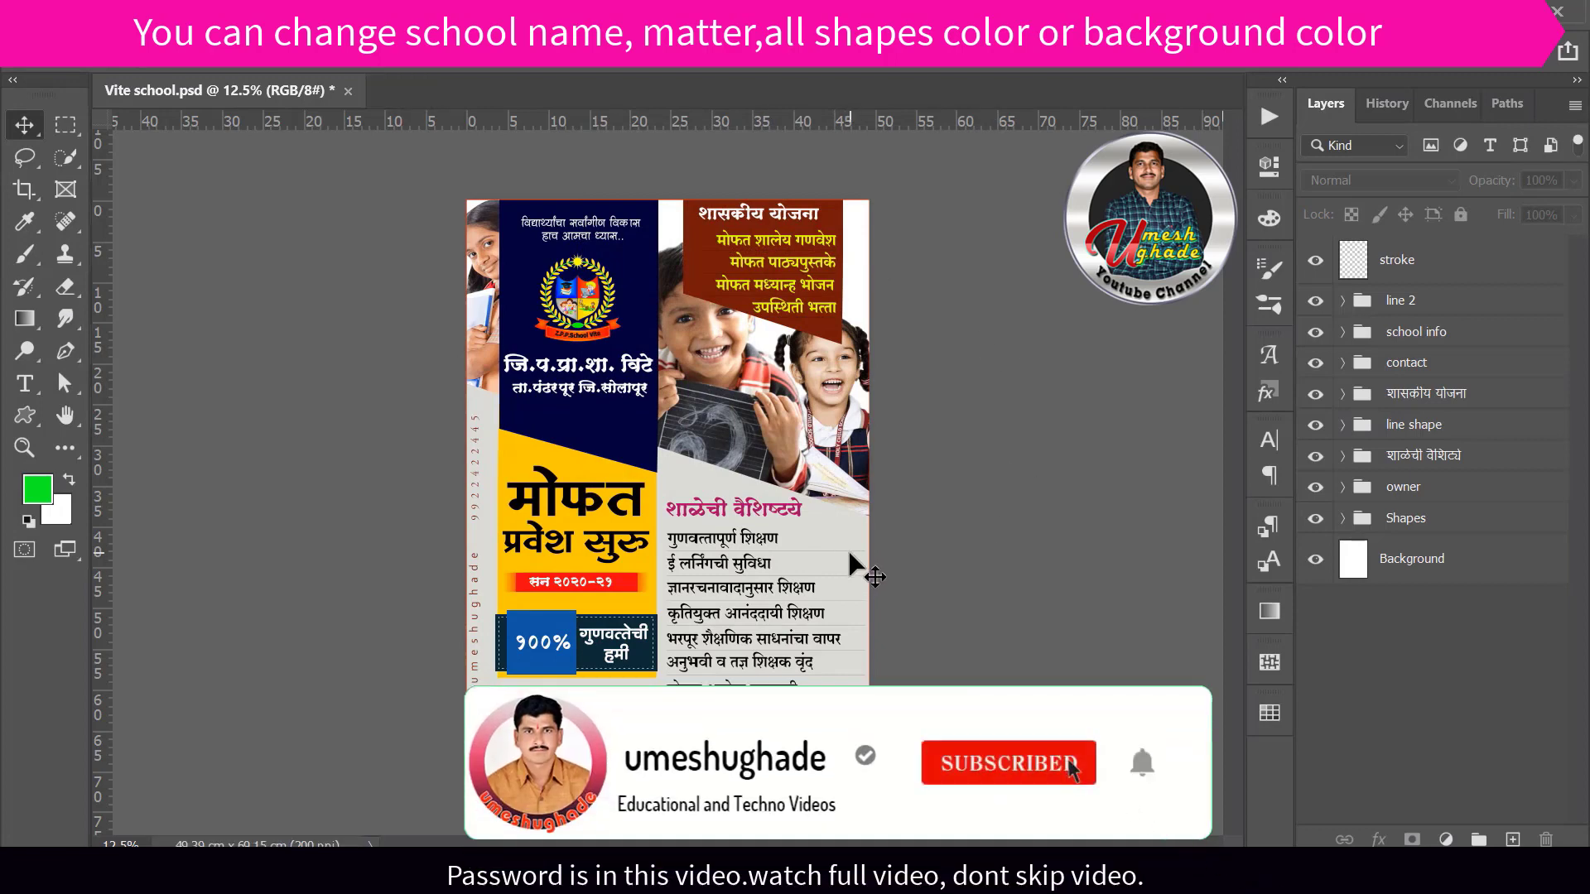
pyautogui.click(1572, 12)
pyautogui.click(897, 382)
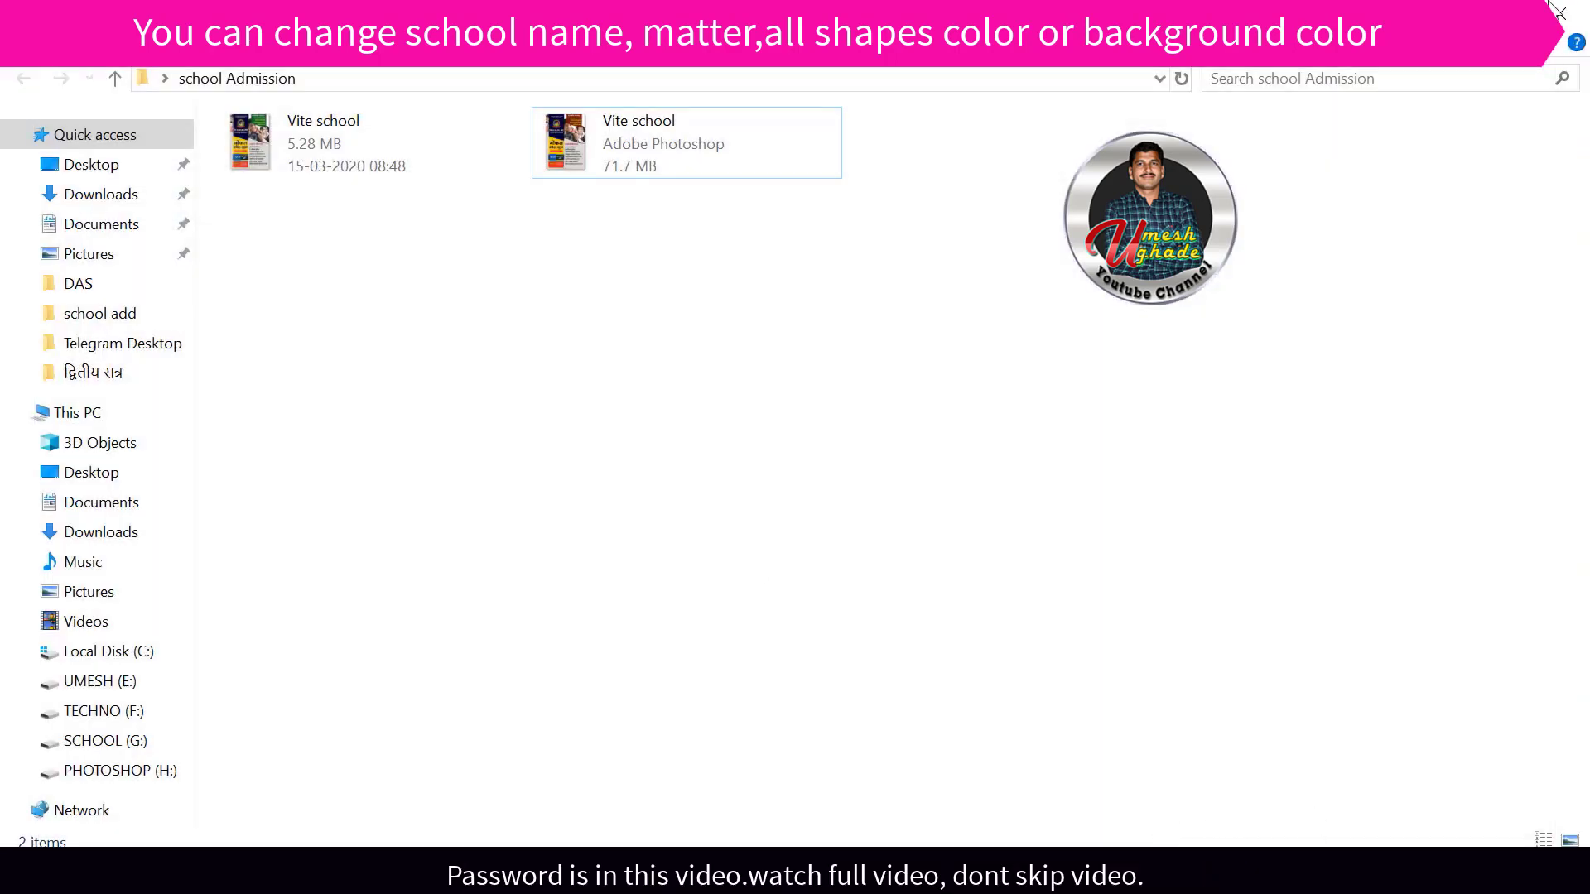
# Step: Close the school Admission folder window and refresh the desktop
pyautogui.click(1555, 10)
pyautogui.rightClick(727, 241)
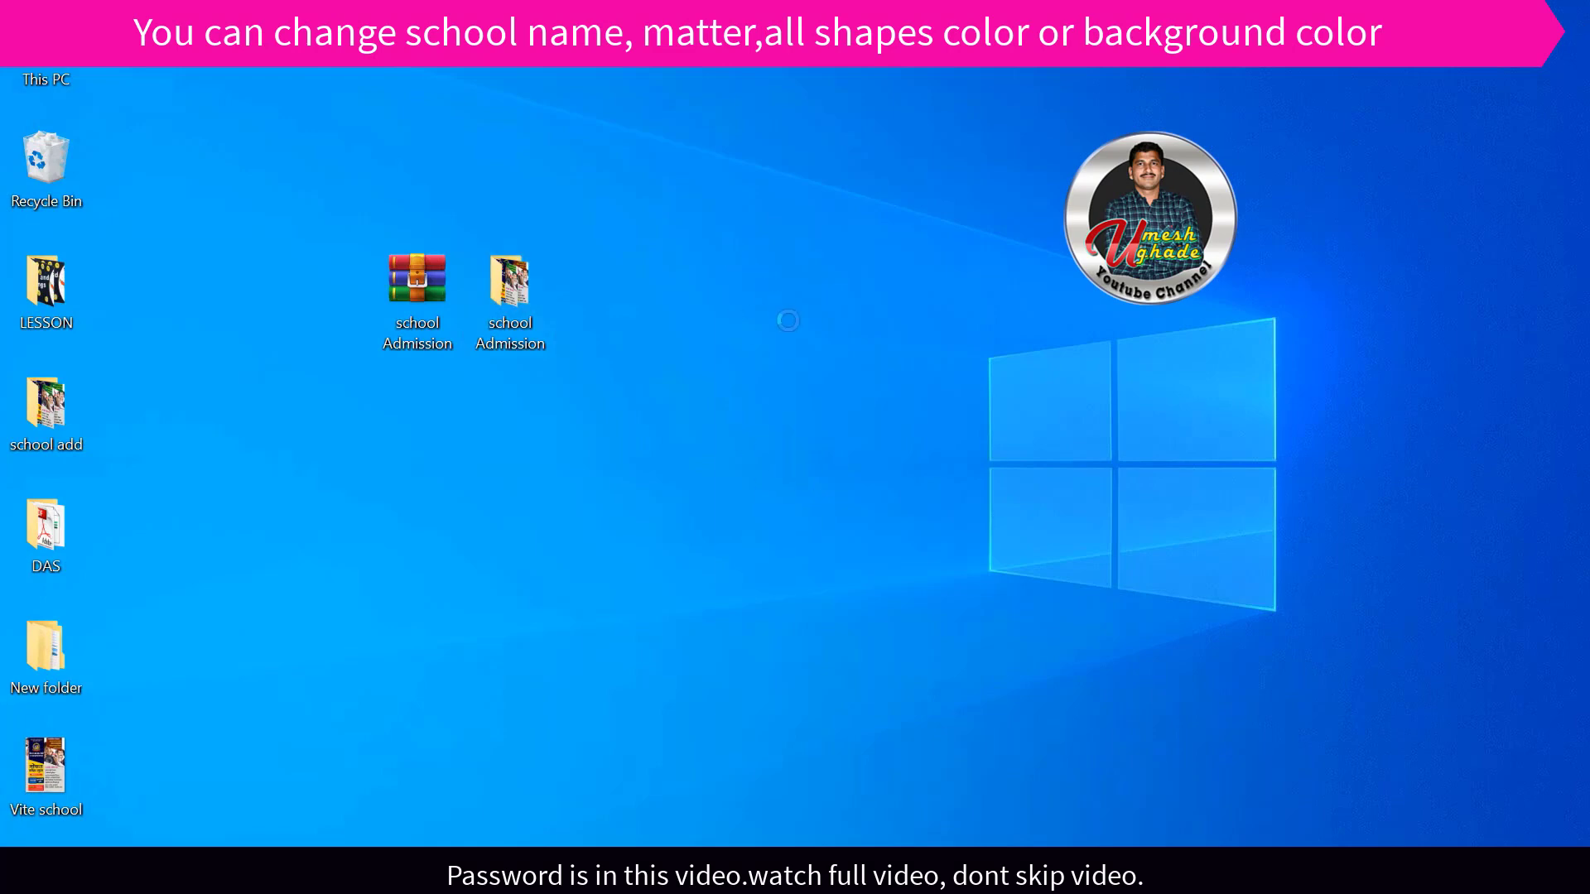
pyautogui.click(787, 320)
pyautogui.click(912, 802)
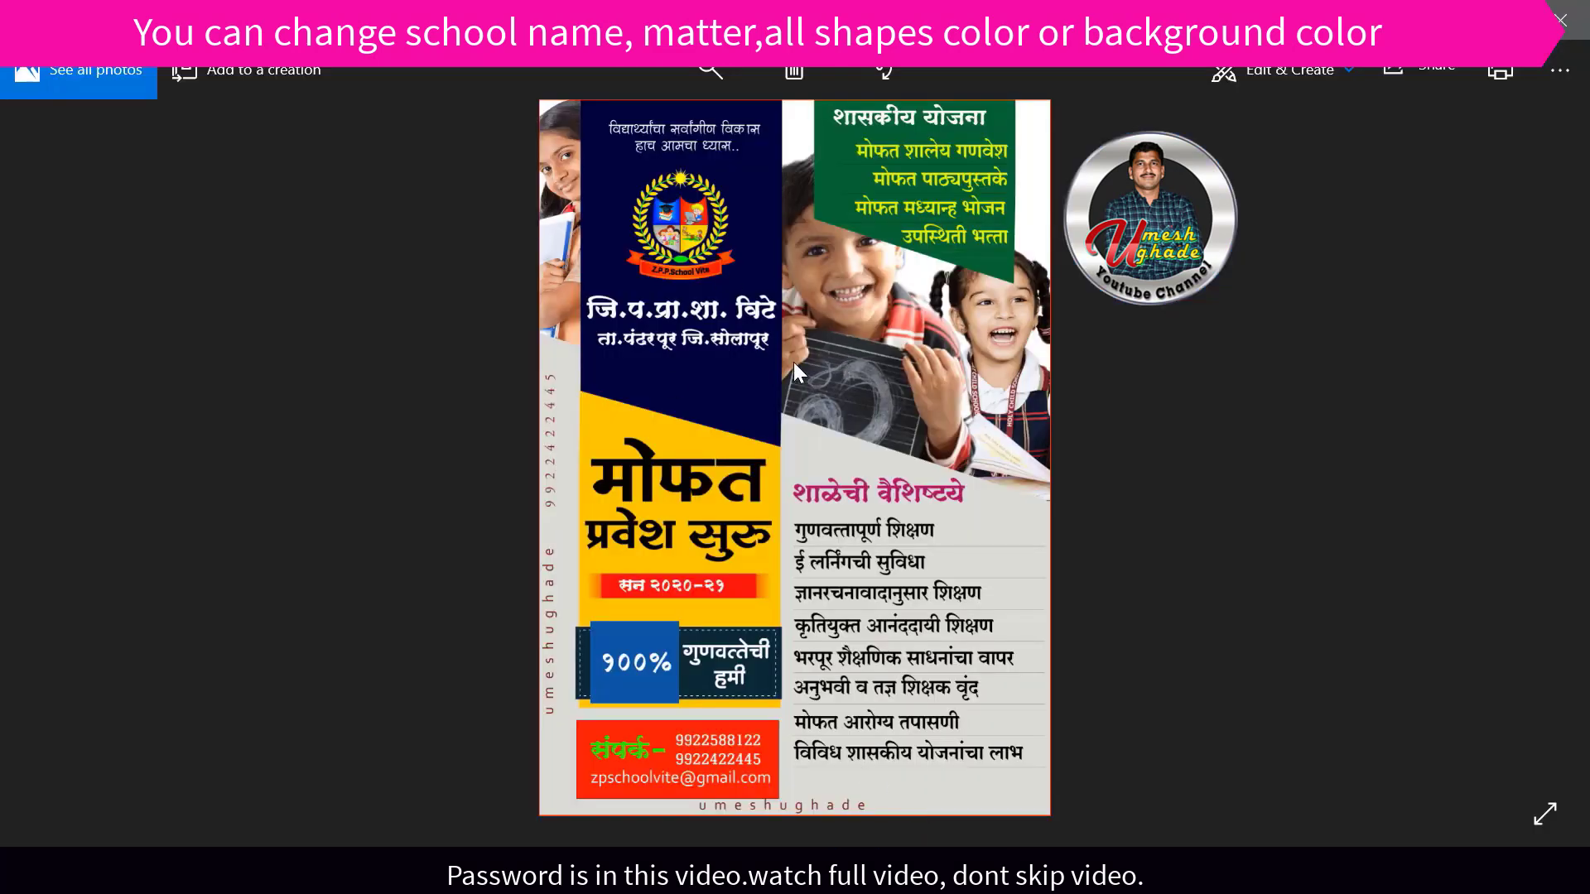
pyautogui.click(1561, 20)
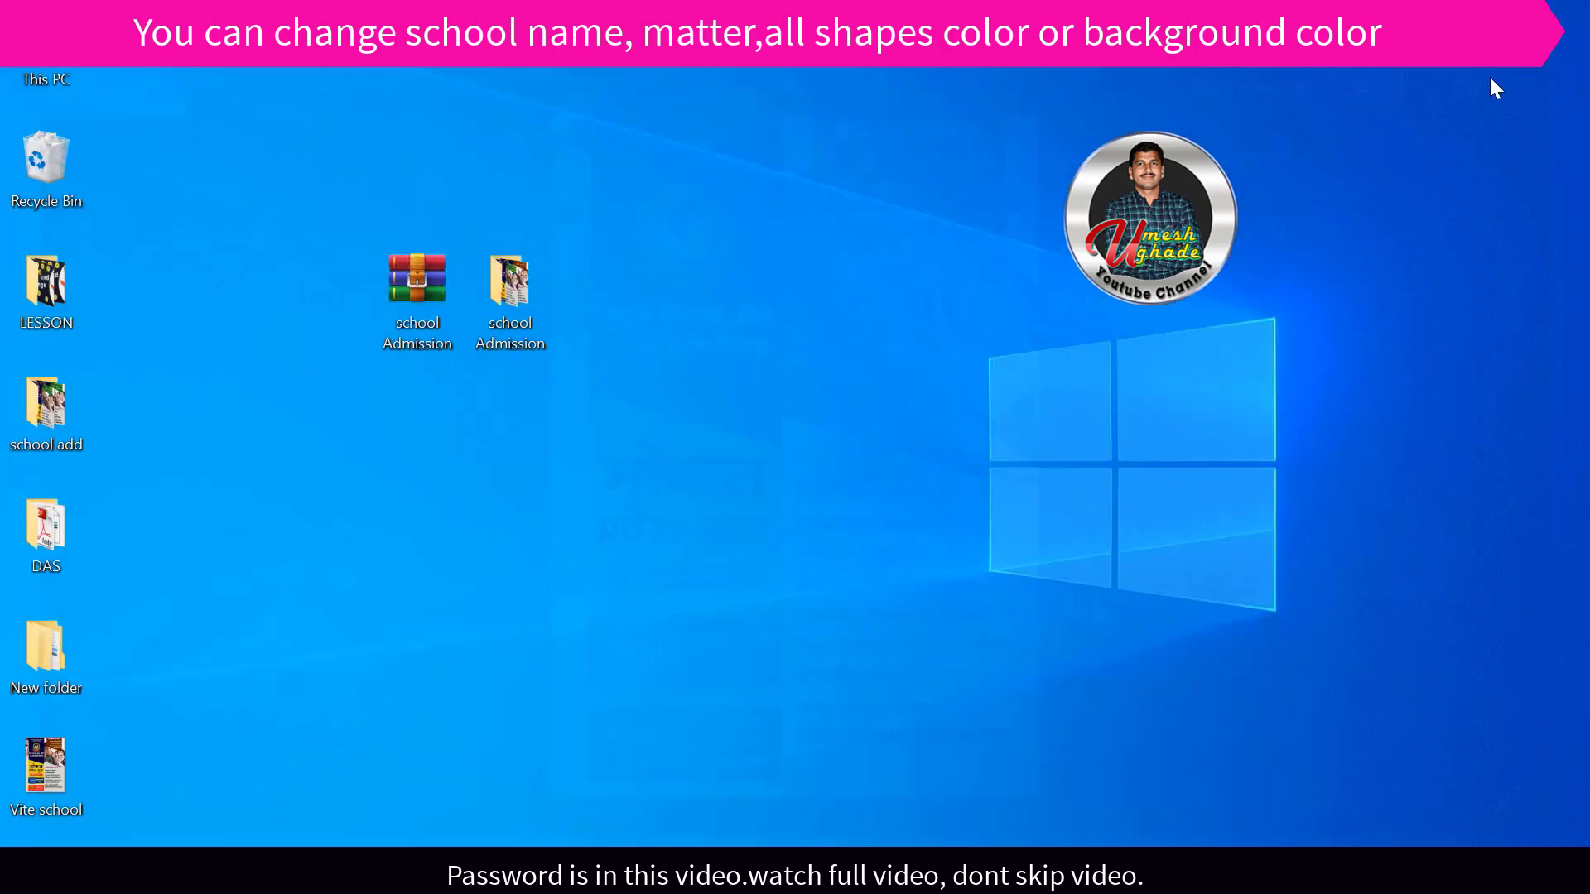